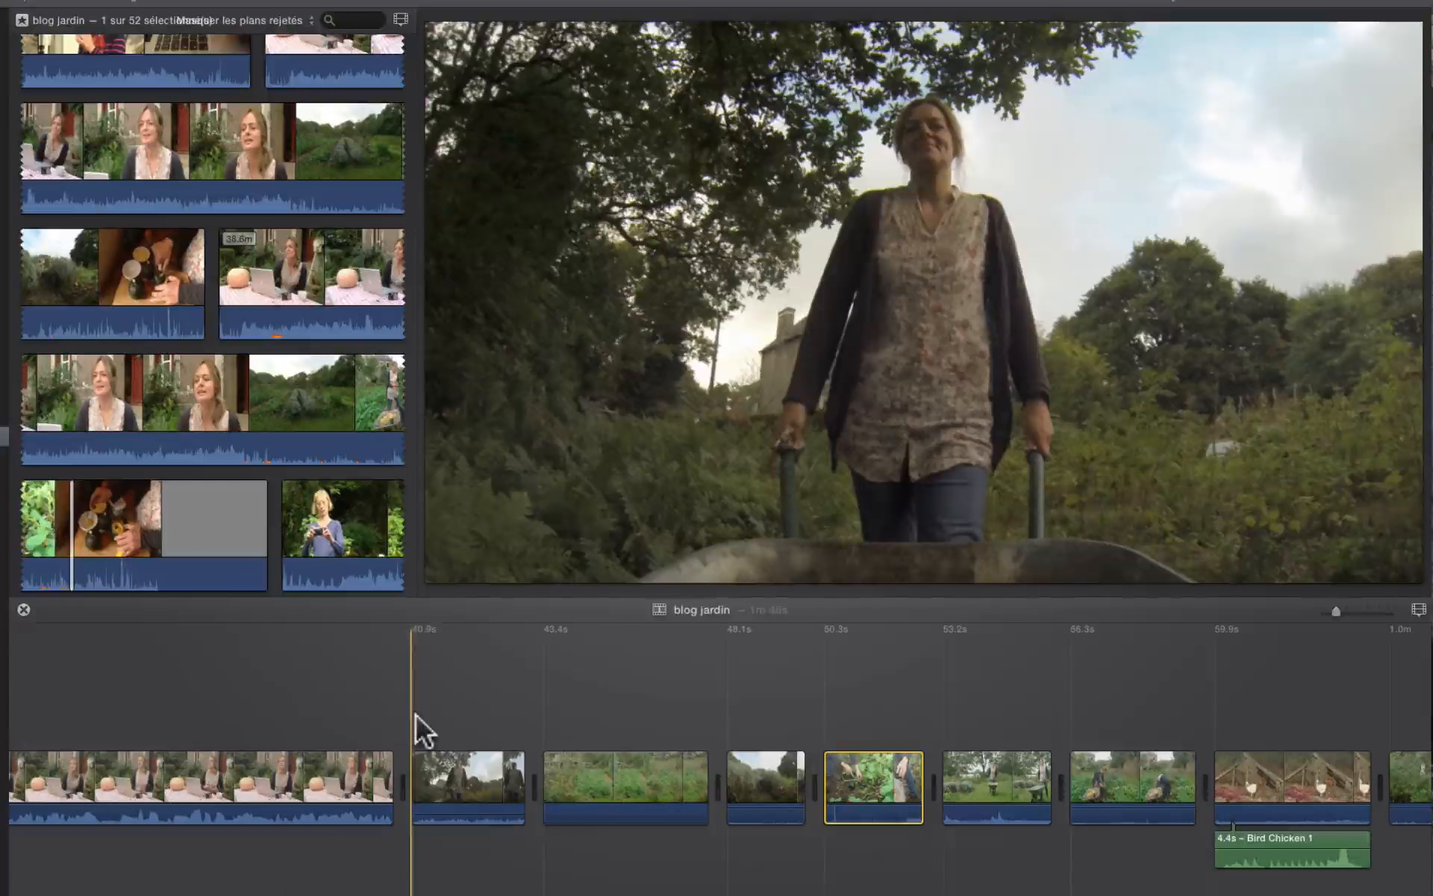
Play the timeline from the end of the interview clip through the garden shots to review their order.
key(space)
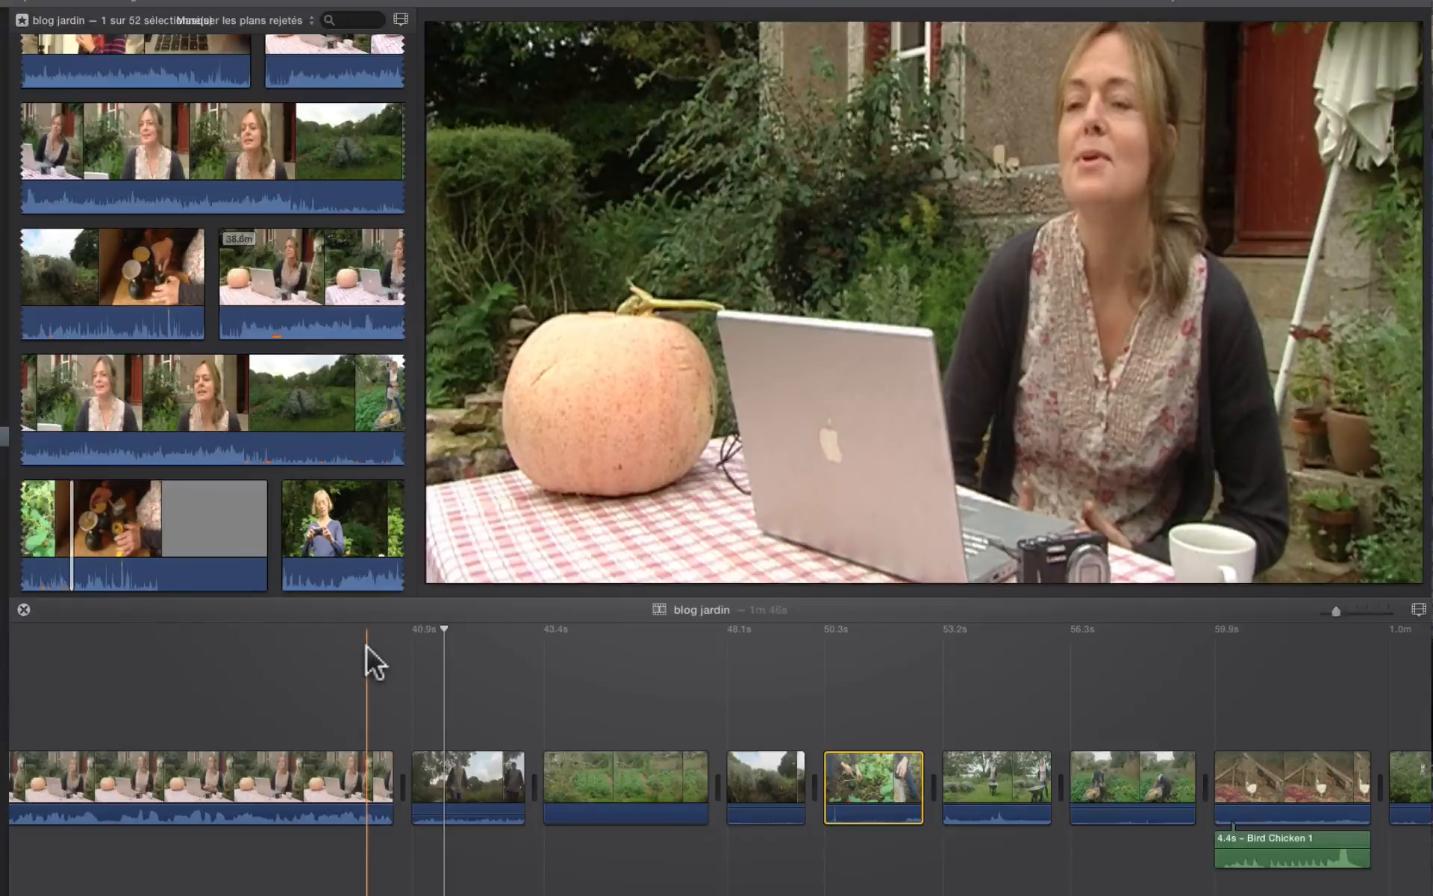
scroll(367, 647, right, 5)
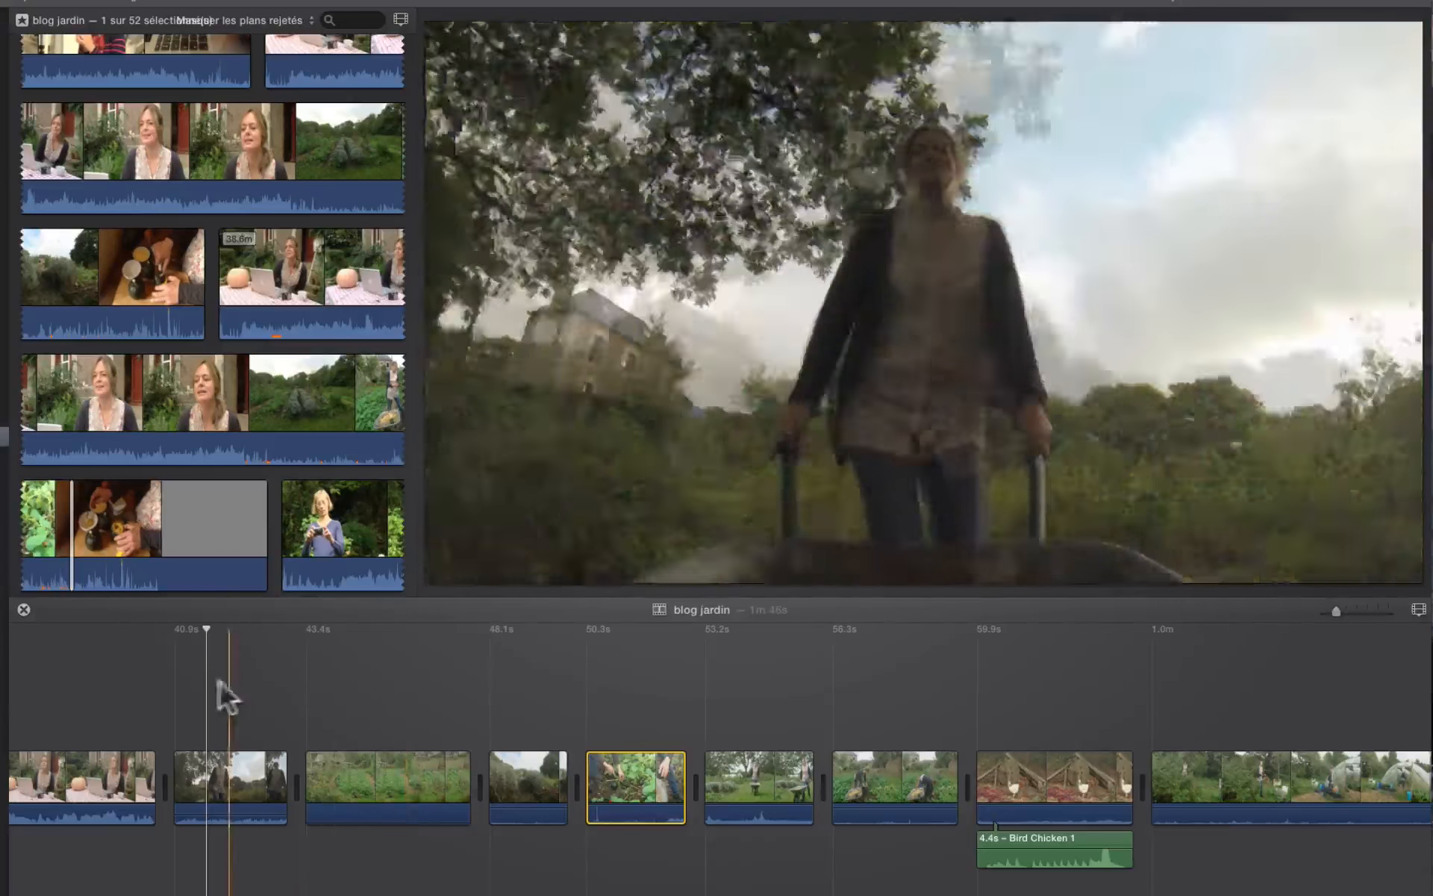
key(space)
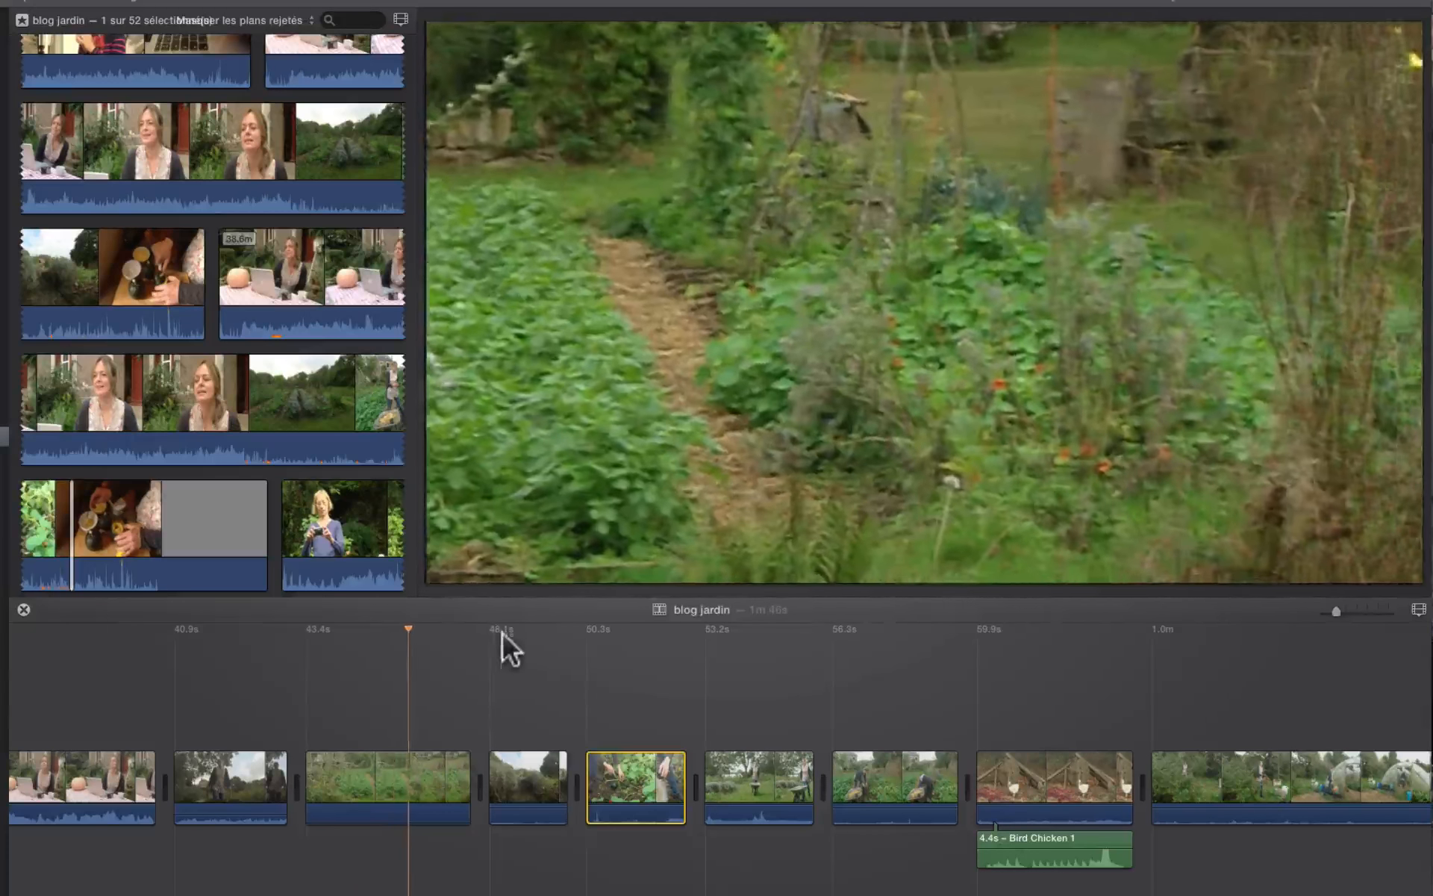
click(503, 629)
key(space)
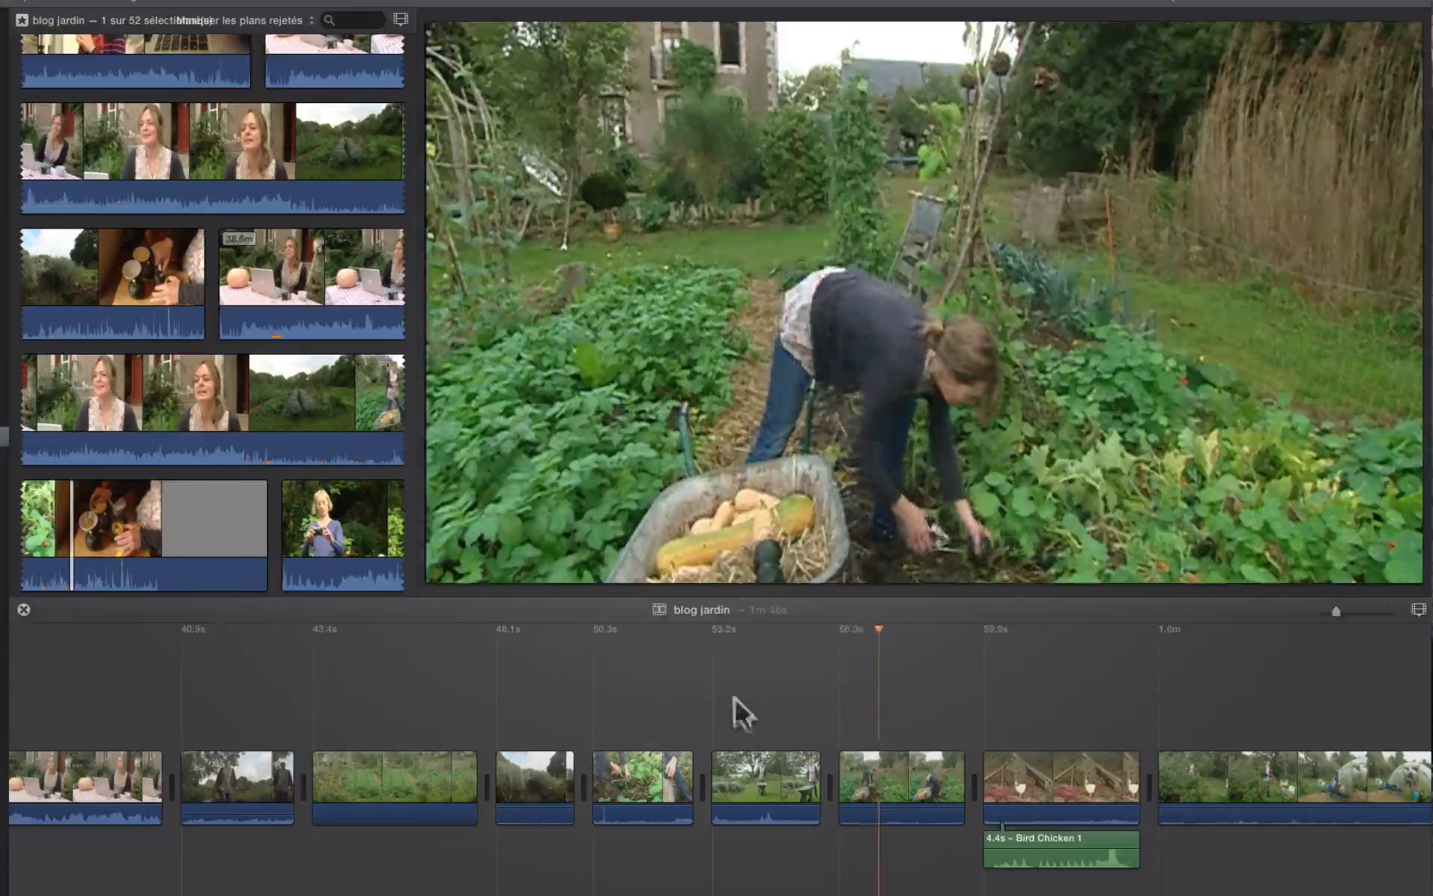
Move the vegetable-plot pan before the first wheelbarrow shot, and the side-view wheelbarrow clip before the harvesting close-up.
scroll(625, 710, left, 5)
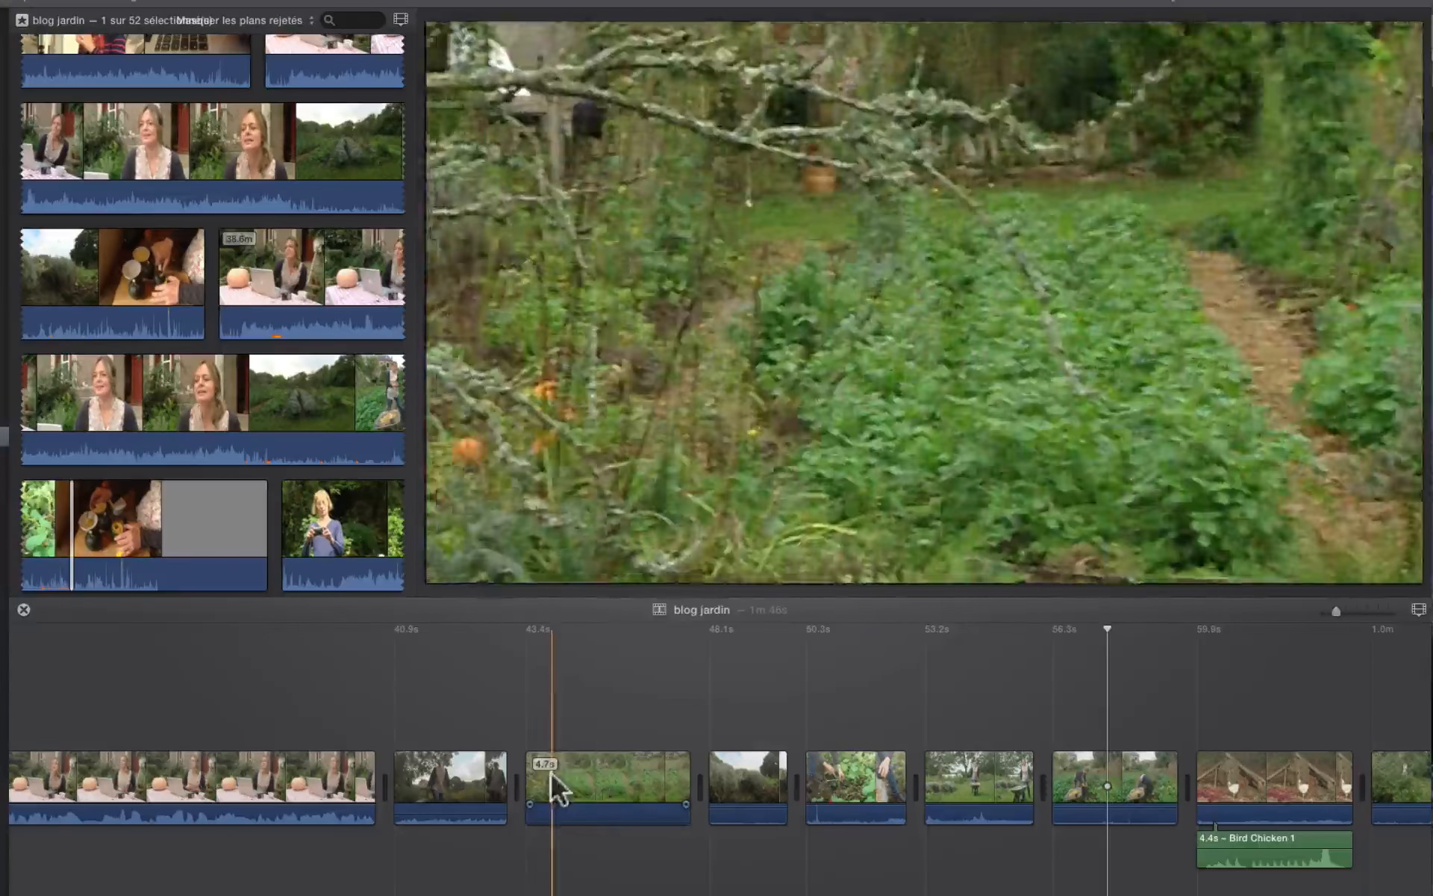
click(603, 778)
drag(603, 776, 412, 776)
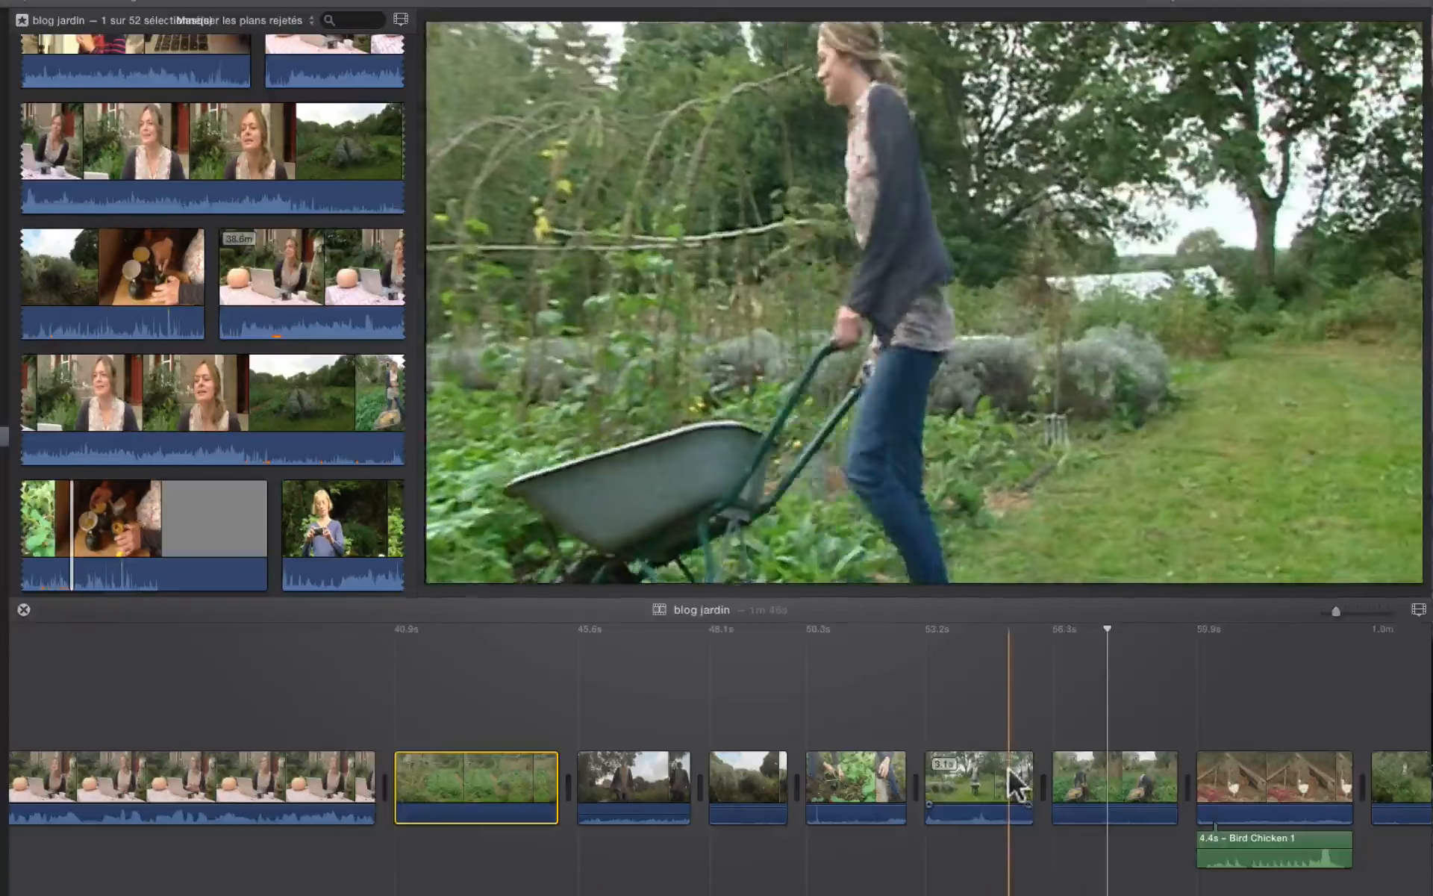
mouse_move(1006, 783)
mouse_down()
mouse_move(918, 735)
mouse_move(841, 799)
mouse_move(848, 739)
mouse_up()
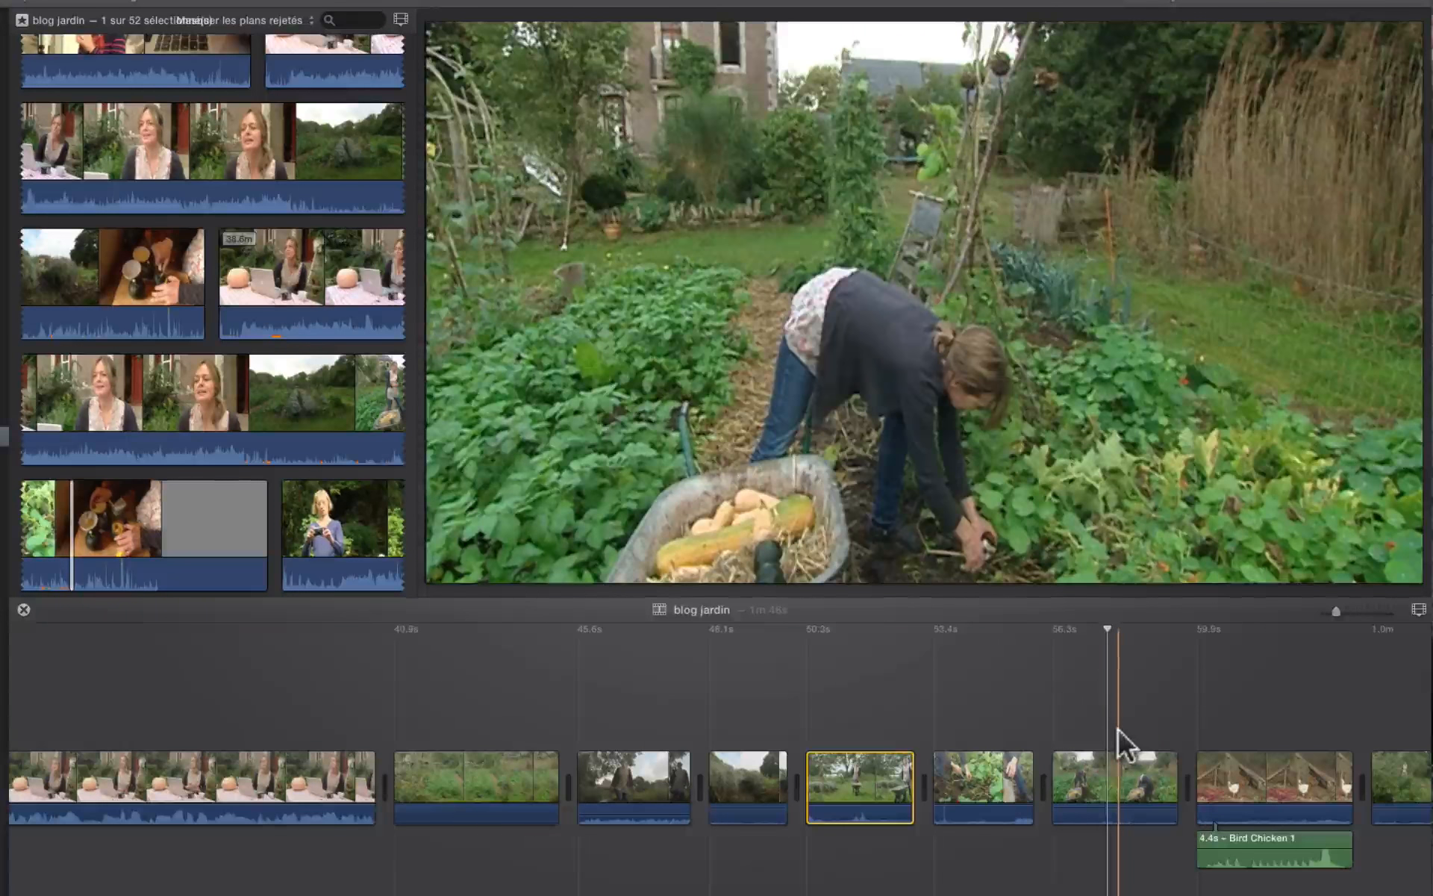
Play the chicken clip, try placing it with its attached sound before the pumpkin-wheelbarrow clip, and return it to its original place.
scroll(1118, 730, right, 5)
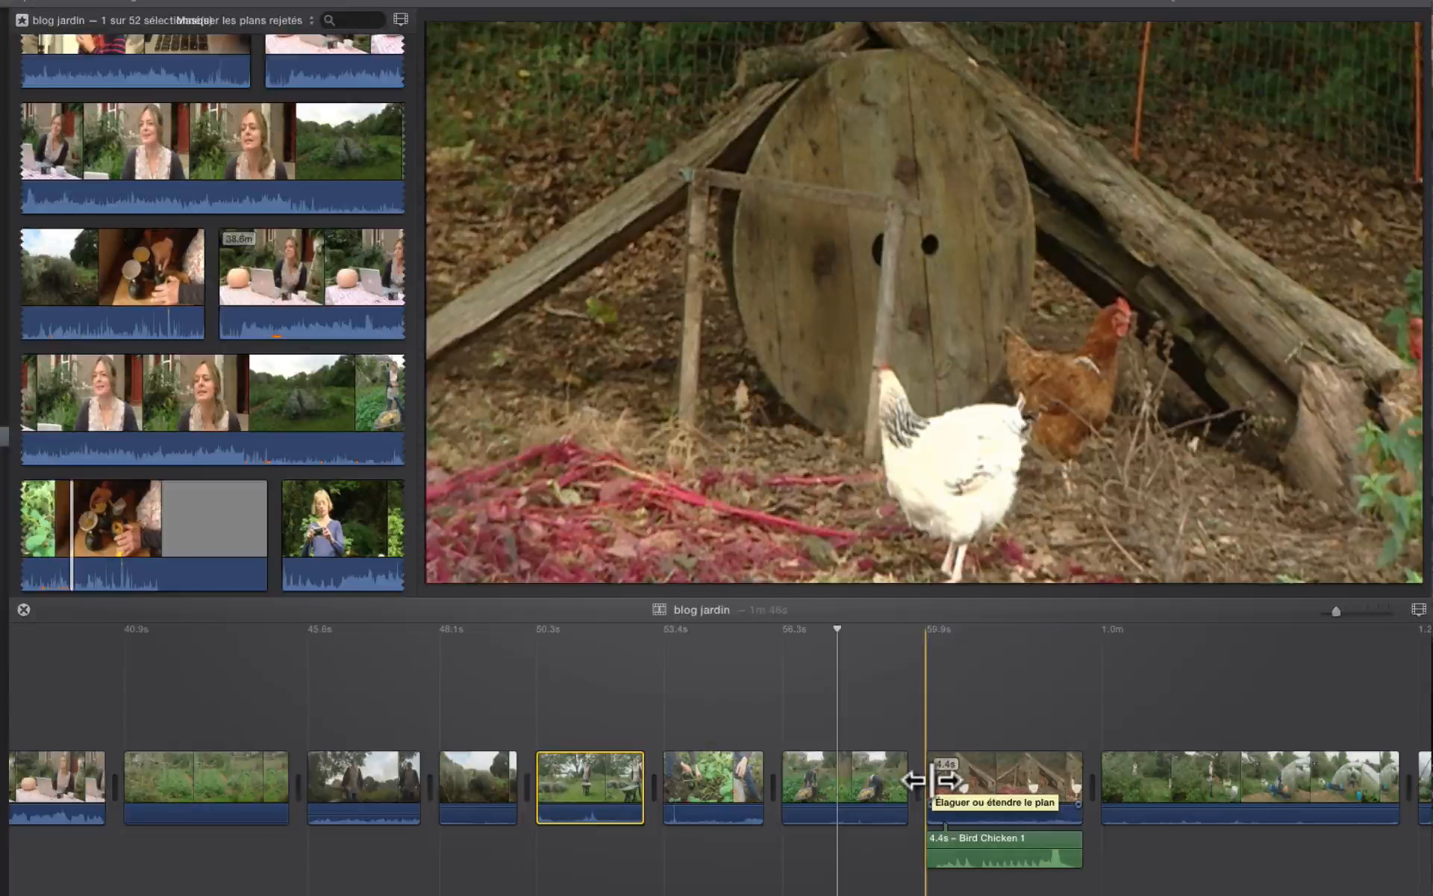
key(space)
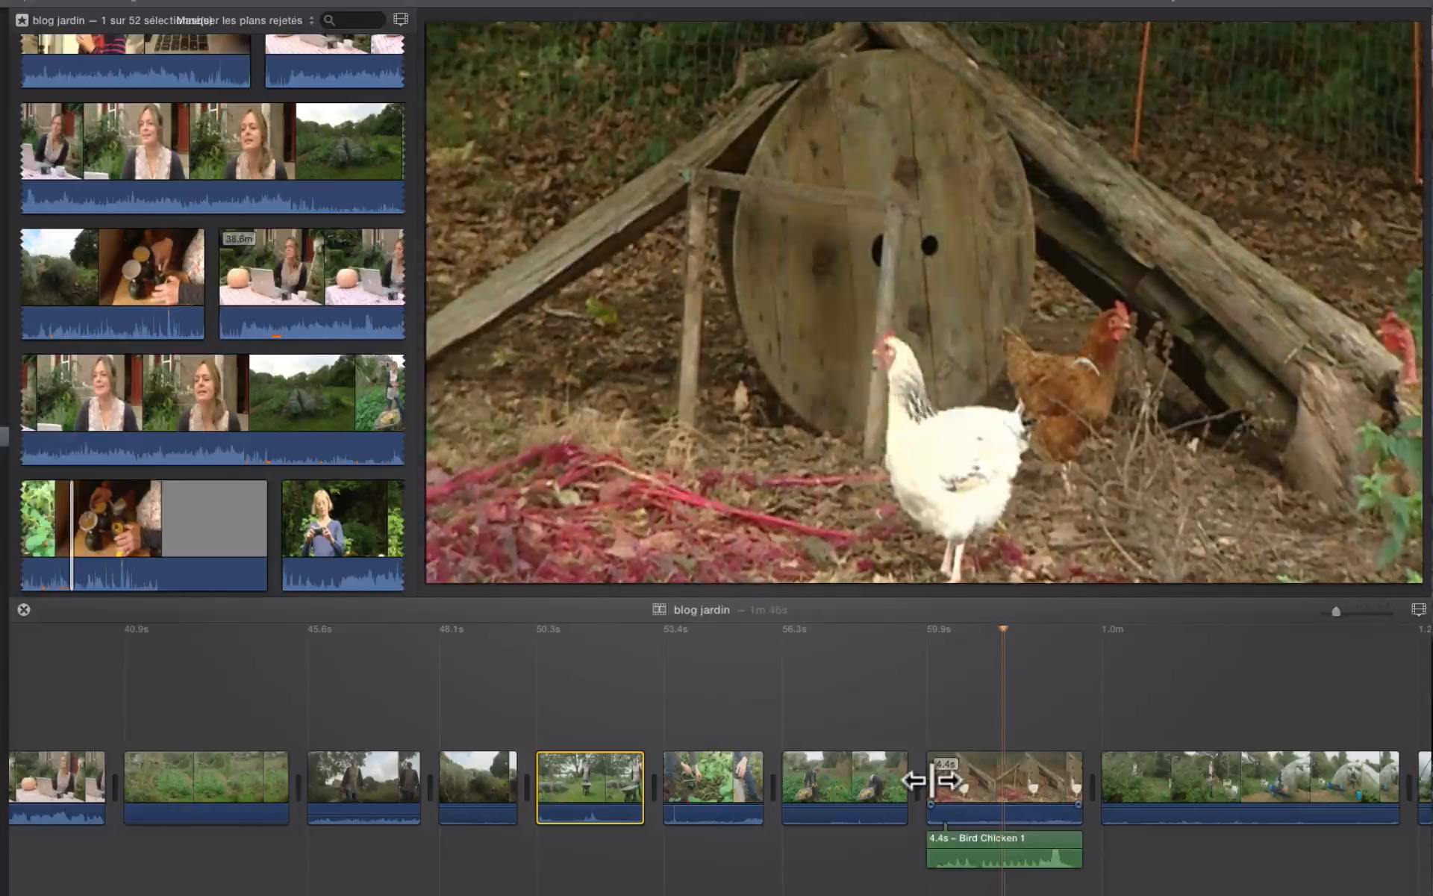
key(space)
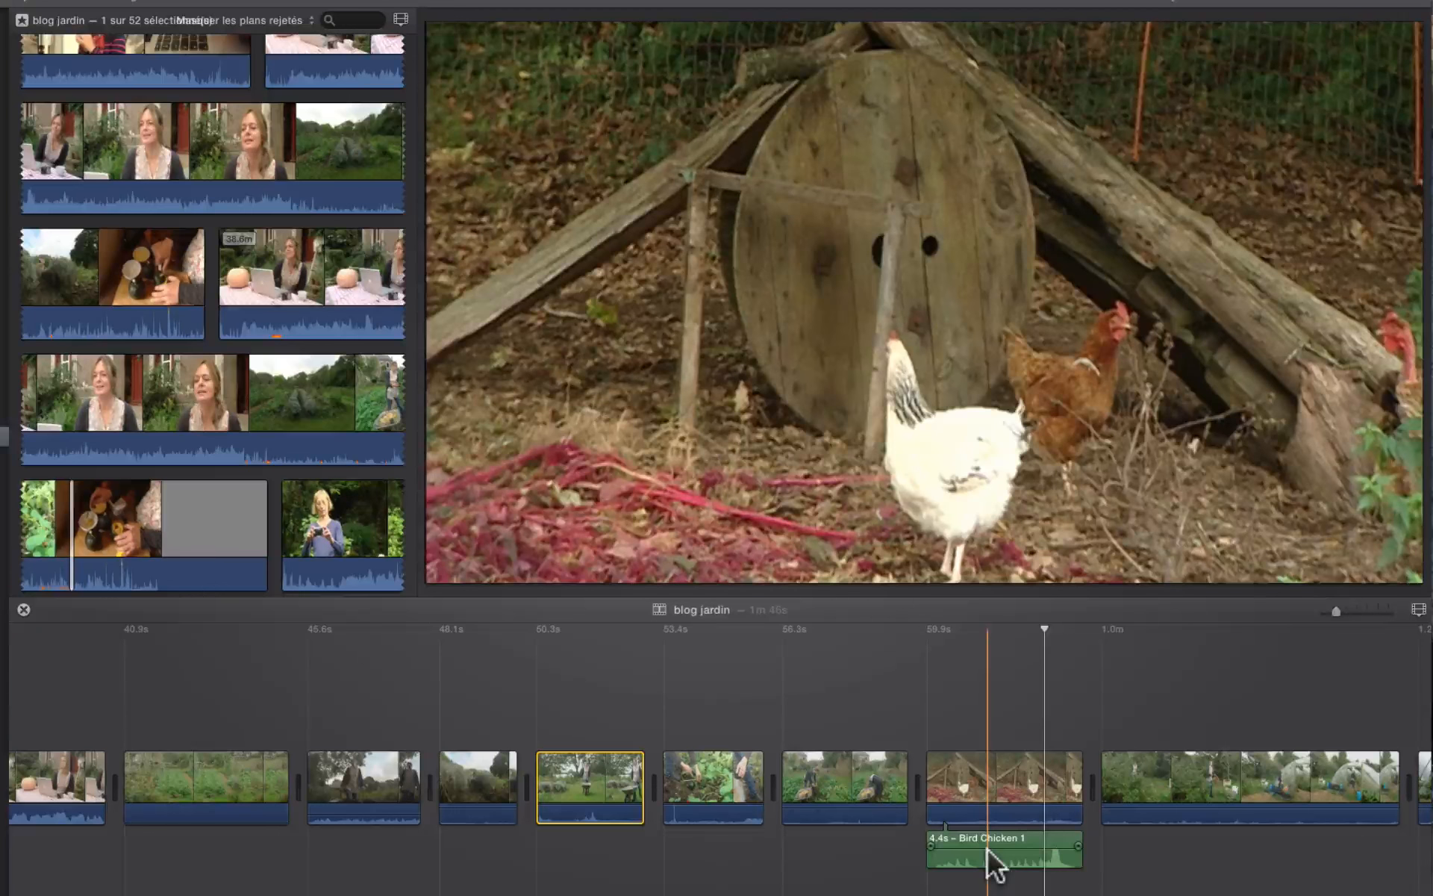
drag(1020, 773, 863, 759)
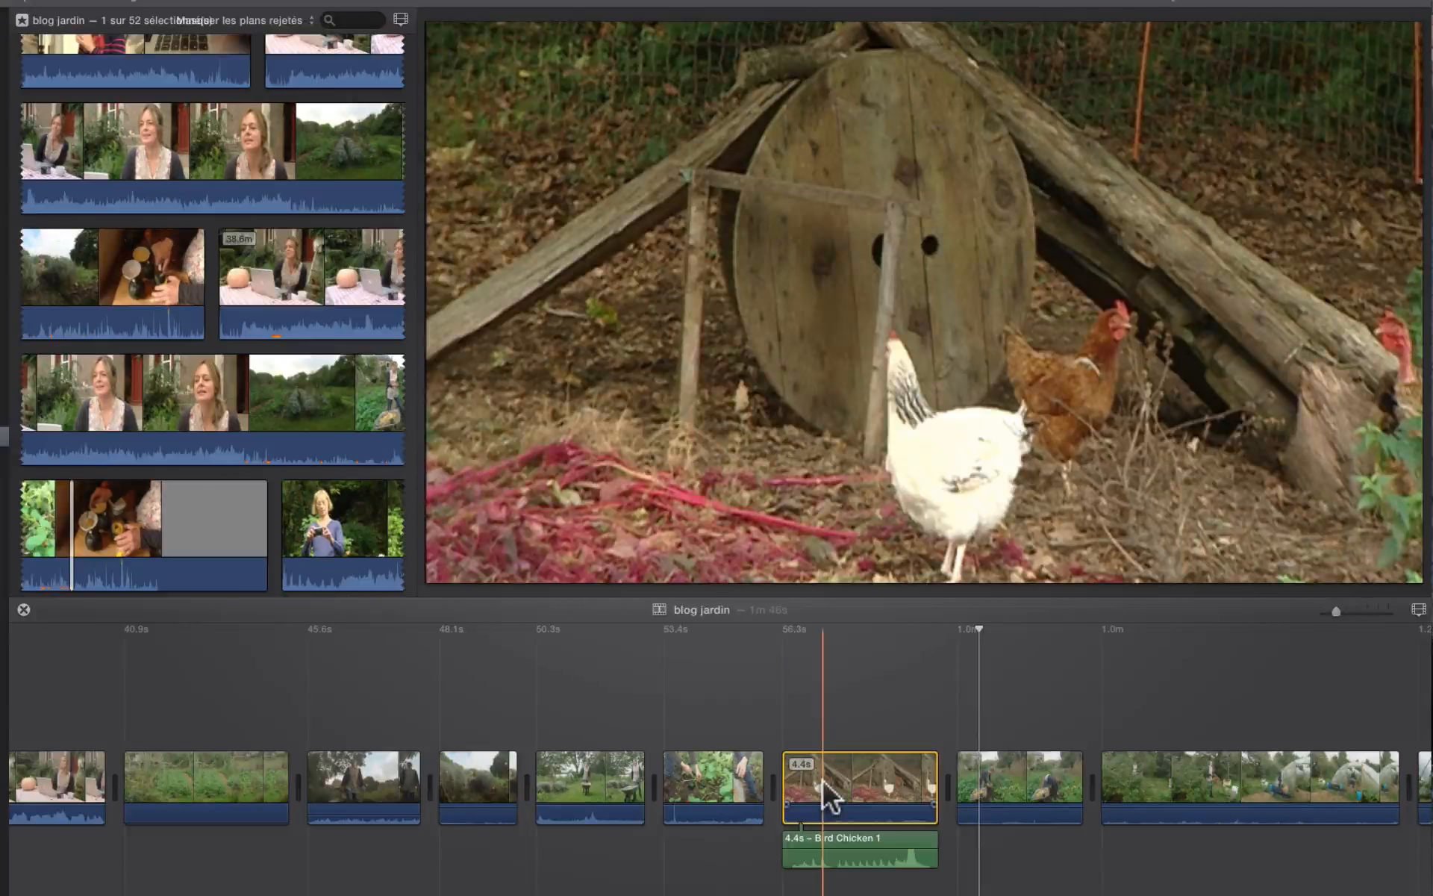
drag(823, 780, 996, 780)
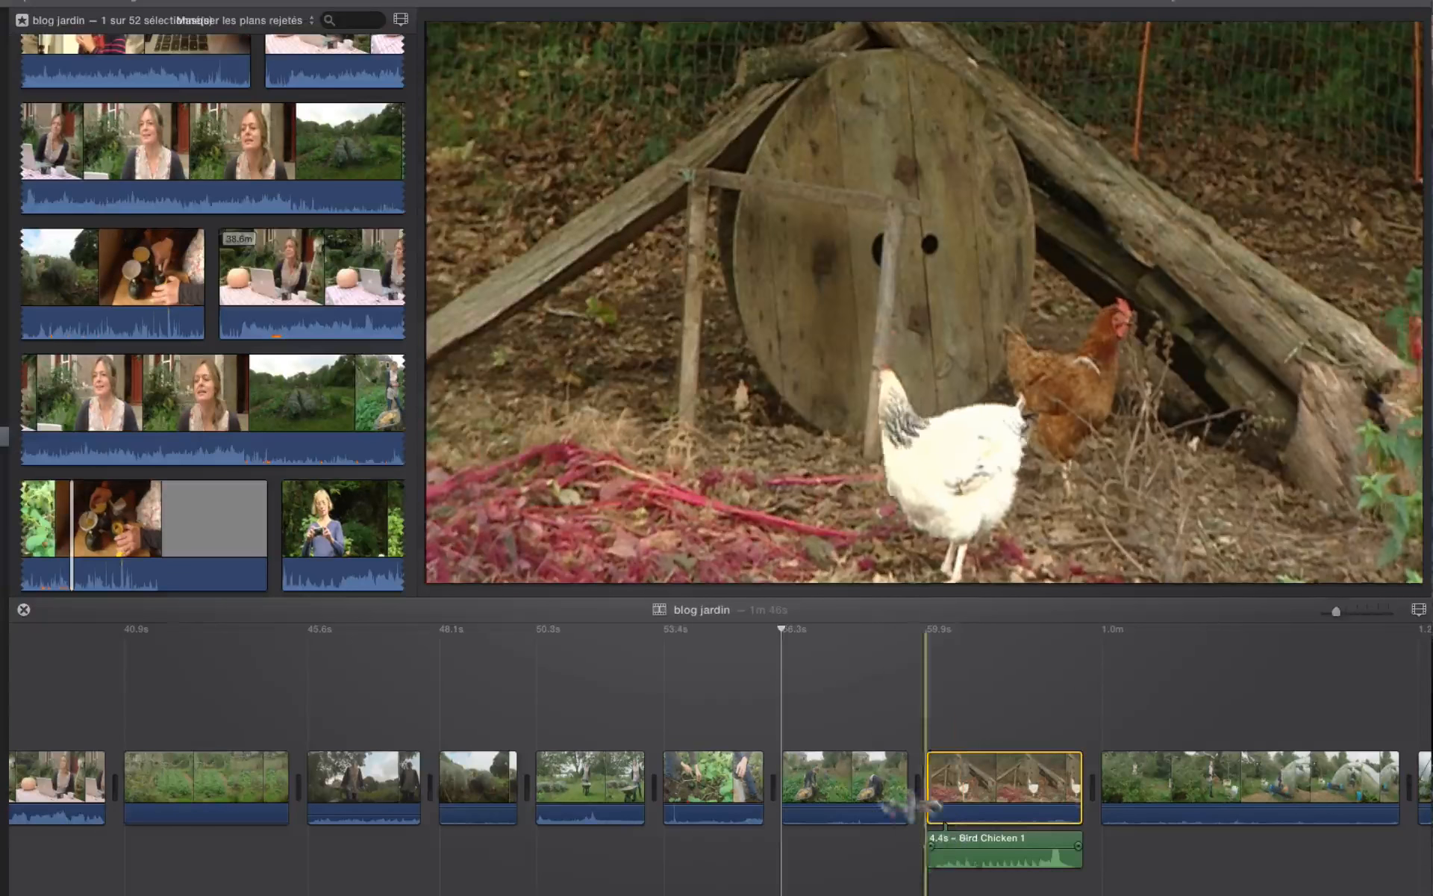
Adjust the start of the vegetable-plot clip at 40.9 s, extending it by 3.2 s and trimming it back to about 4.9 s long.
scroll(406, 702, left, 5)
scroll(423, 739, left, 1)
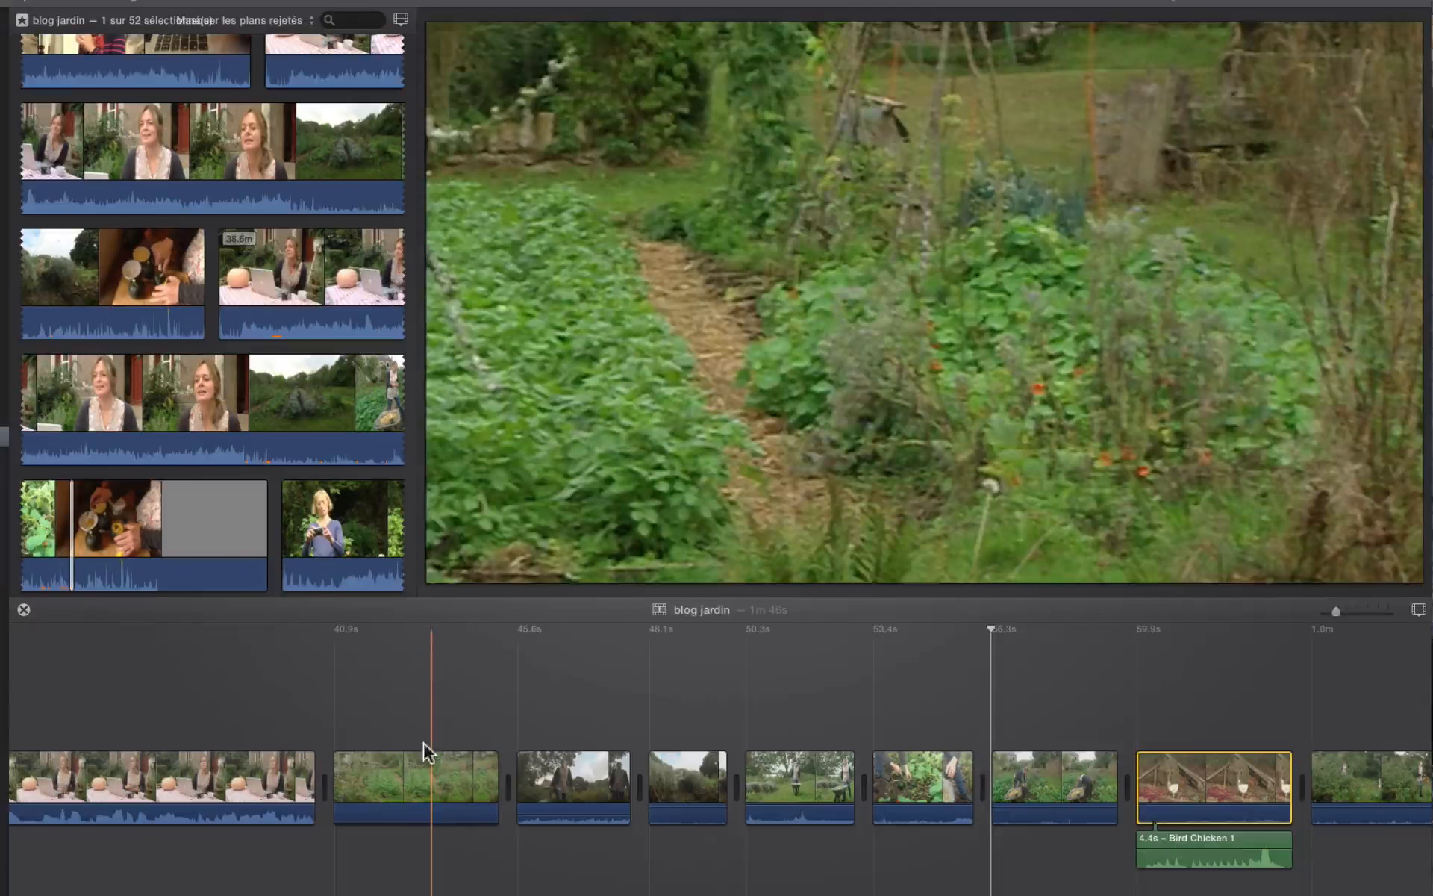
scroll(454, 725, left, 1)
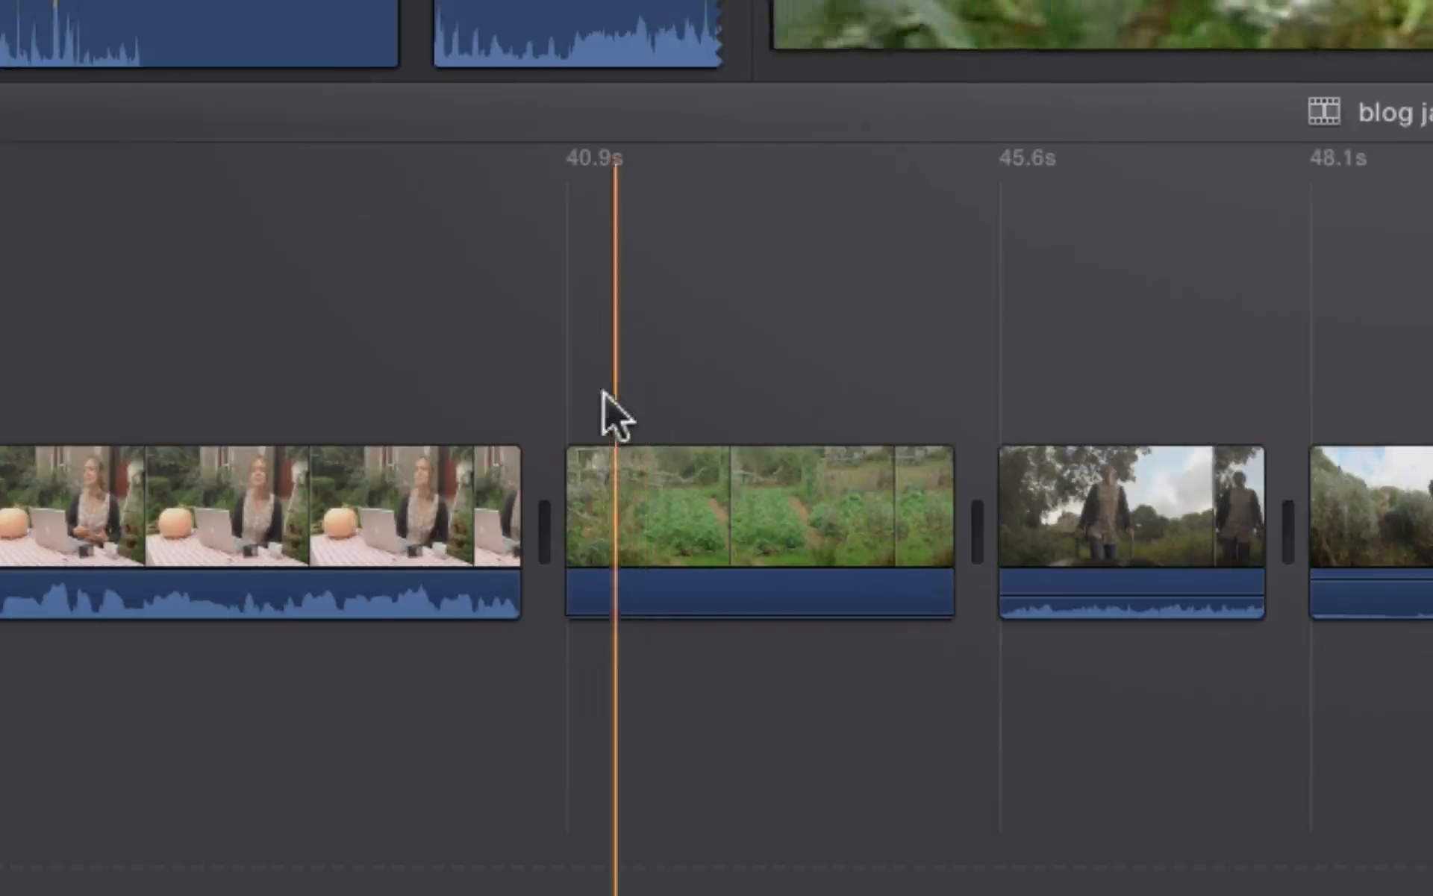
click(572, 488)
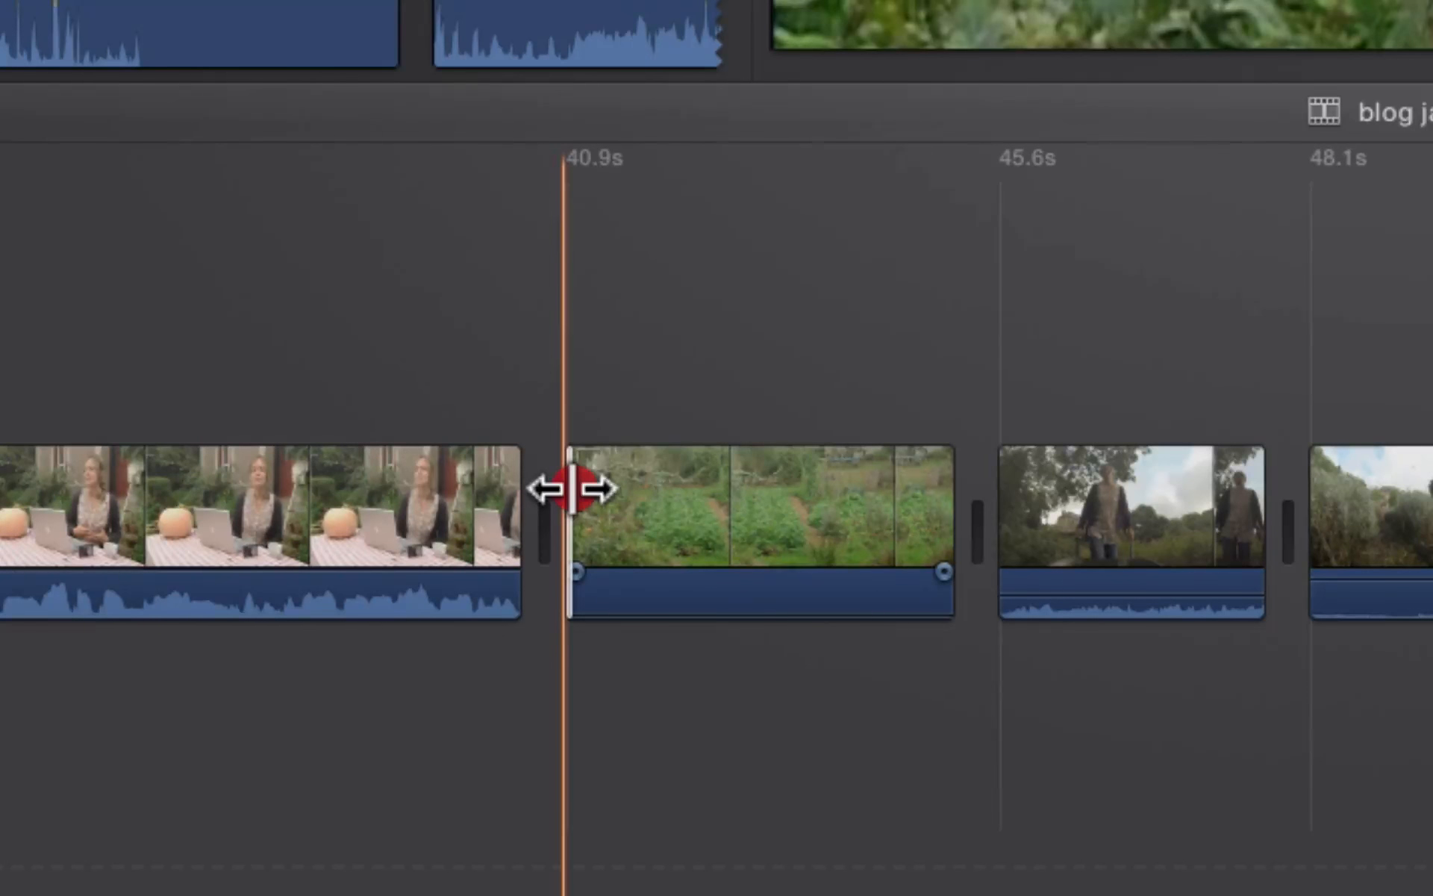
drag(572, 489, 299, 495)
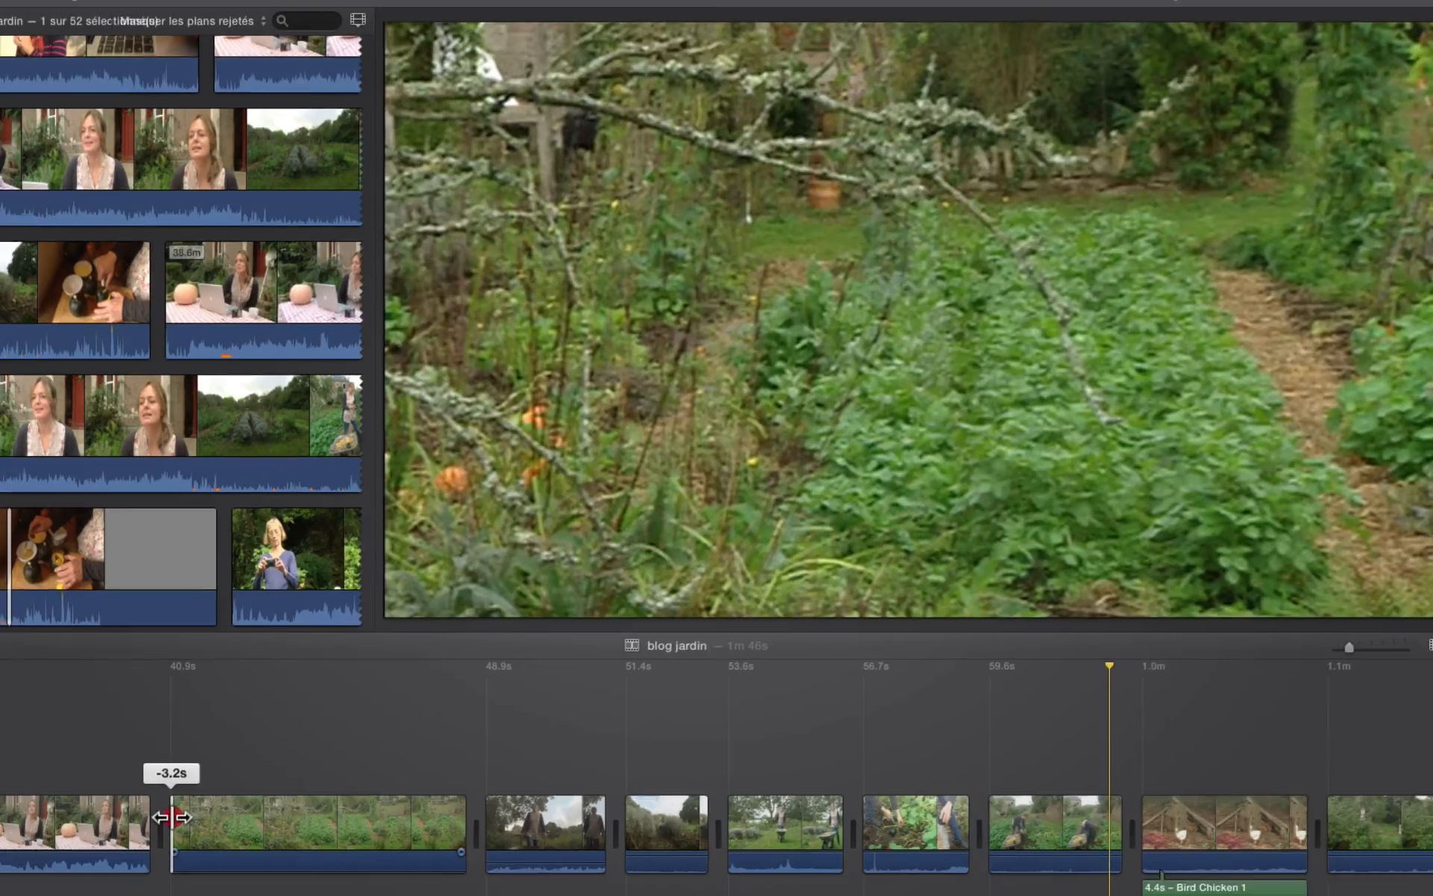
drag(171, 817, 389, 805)
drag(235, 804, 287, 800)
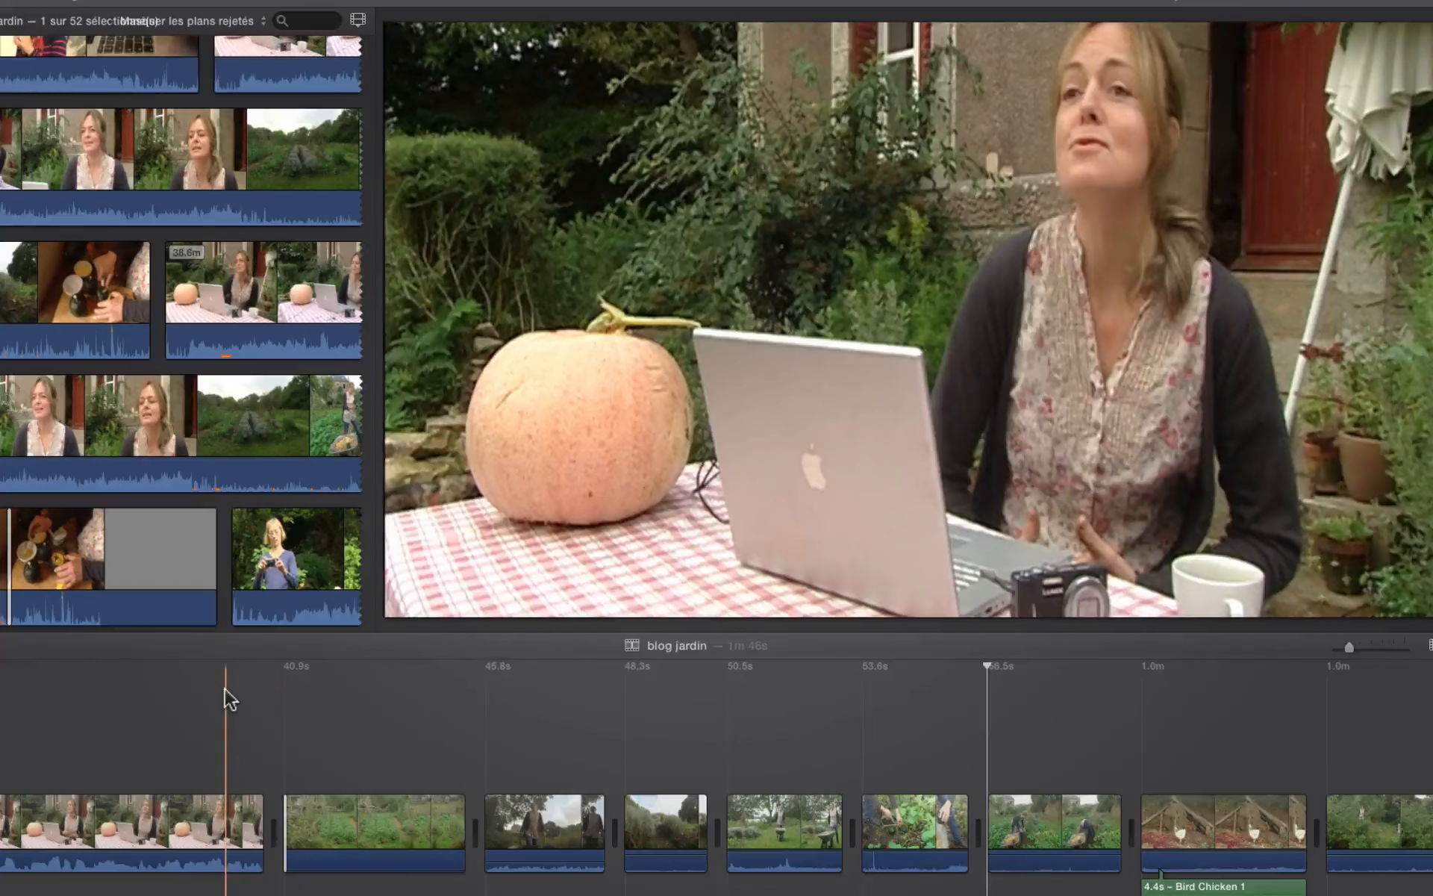
Play across the cut, try shortening the end of the vegetable-plot clip to about 4.0 s, and extend it back to 4.9 s.
key(space)
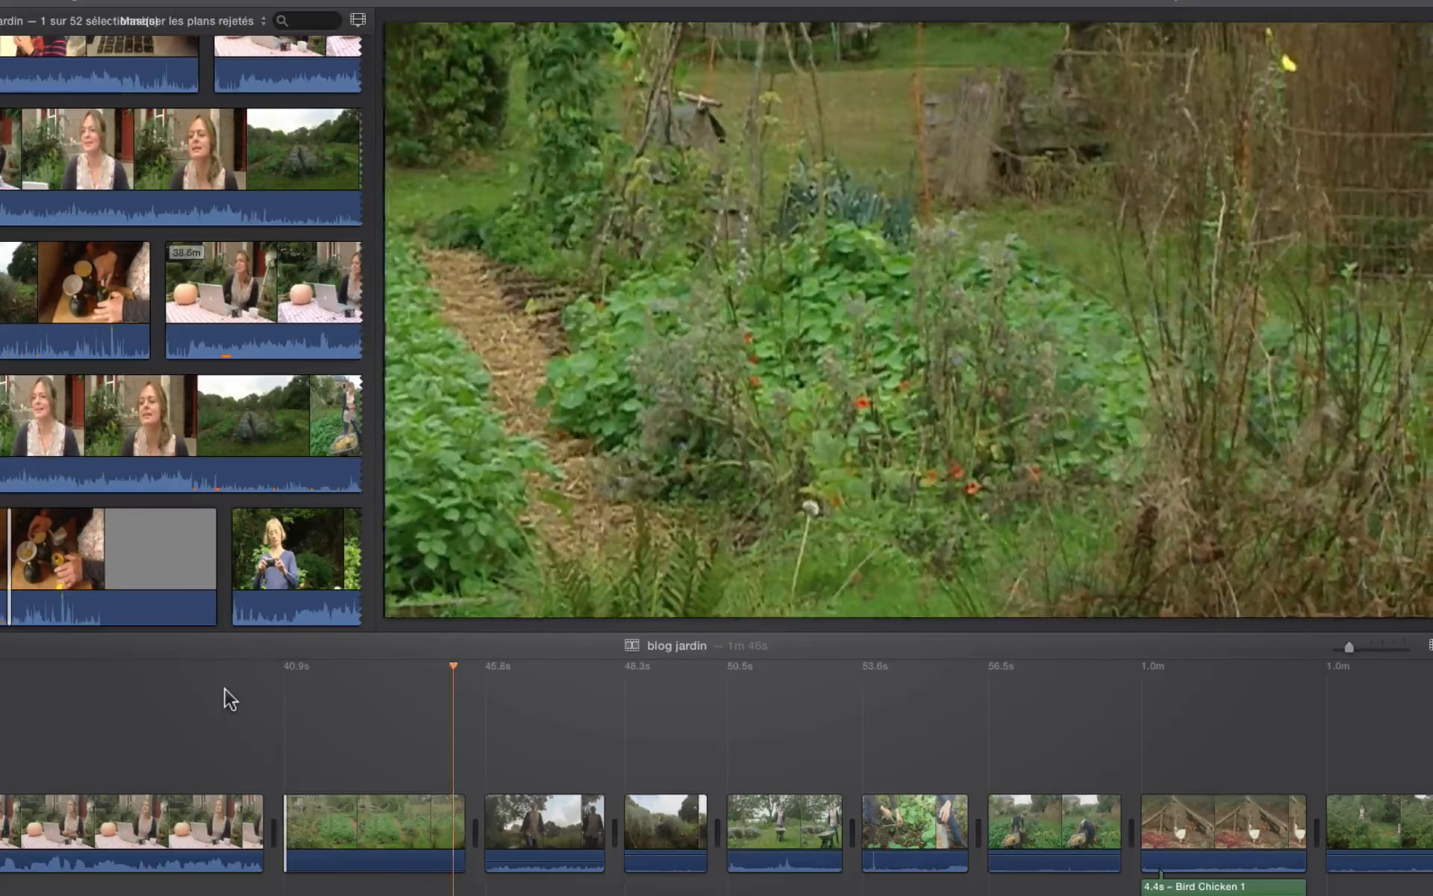
key(space)
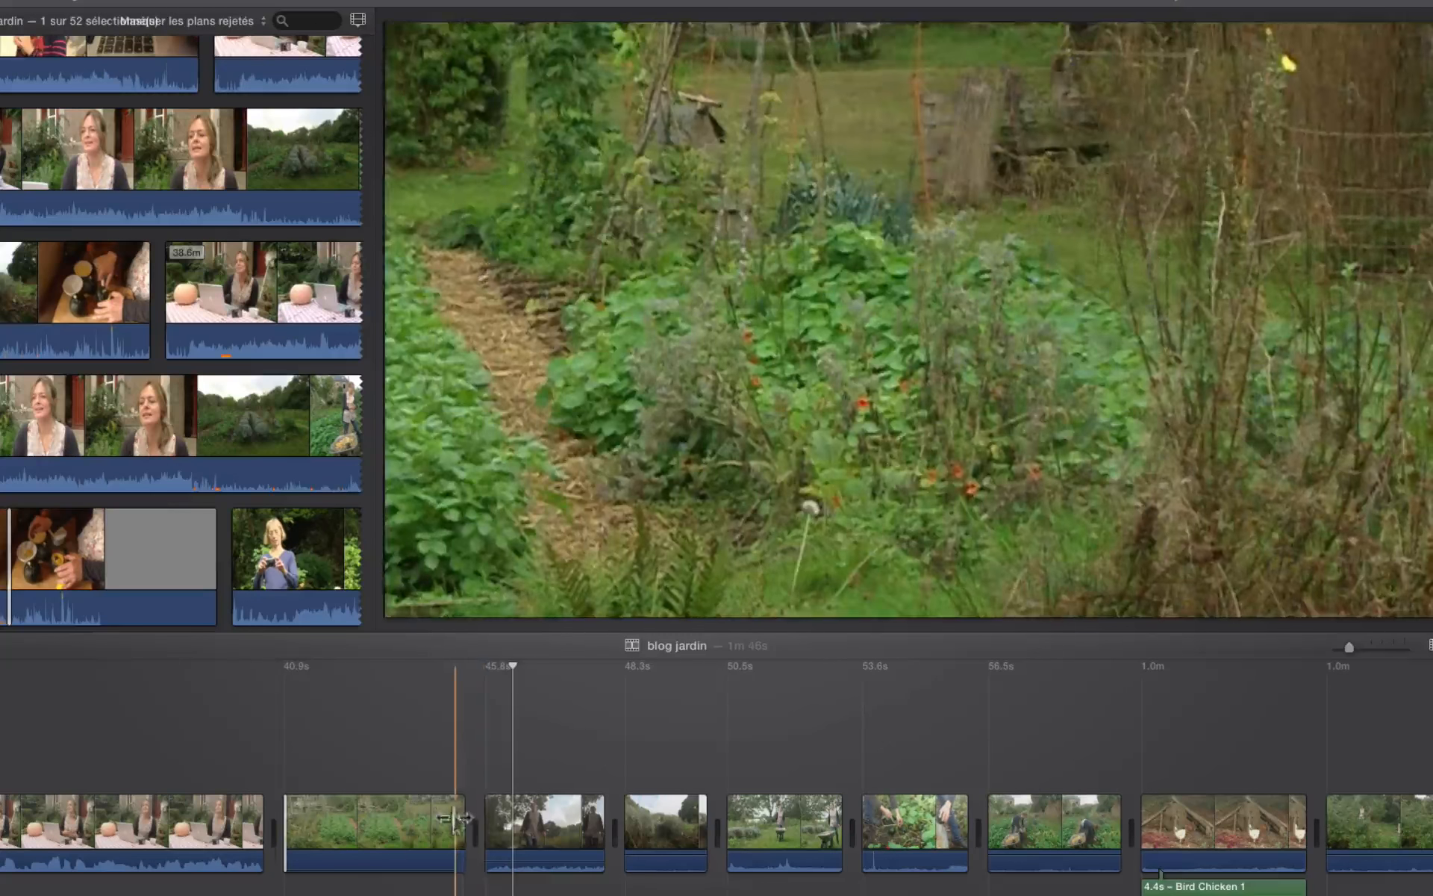
drag(459, 815, 432, 825)
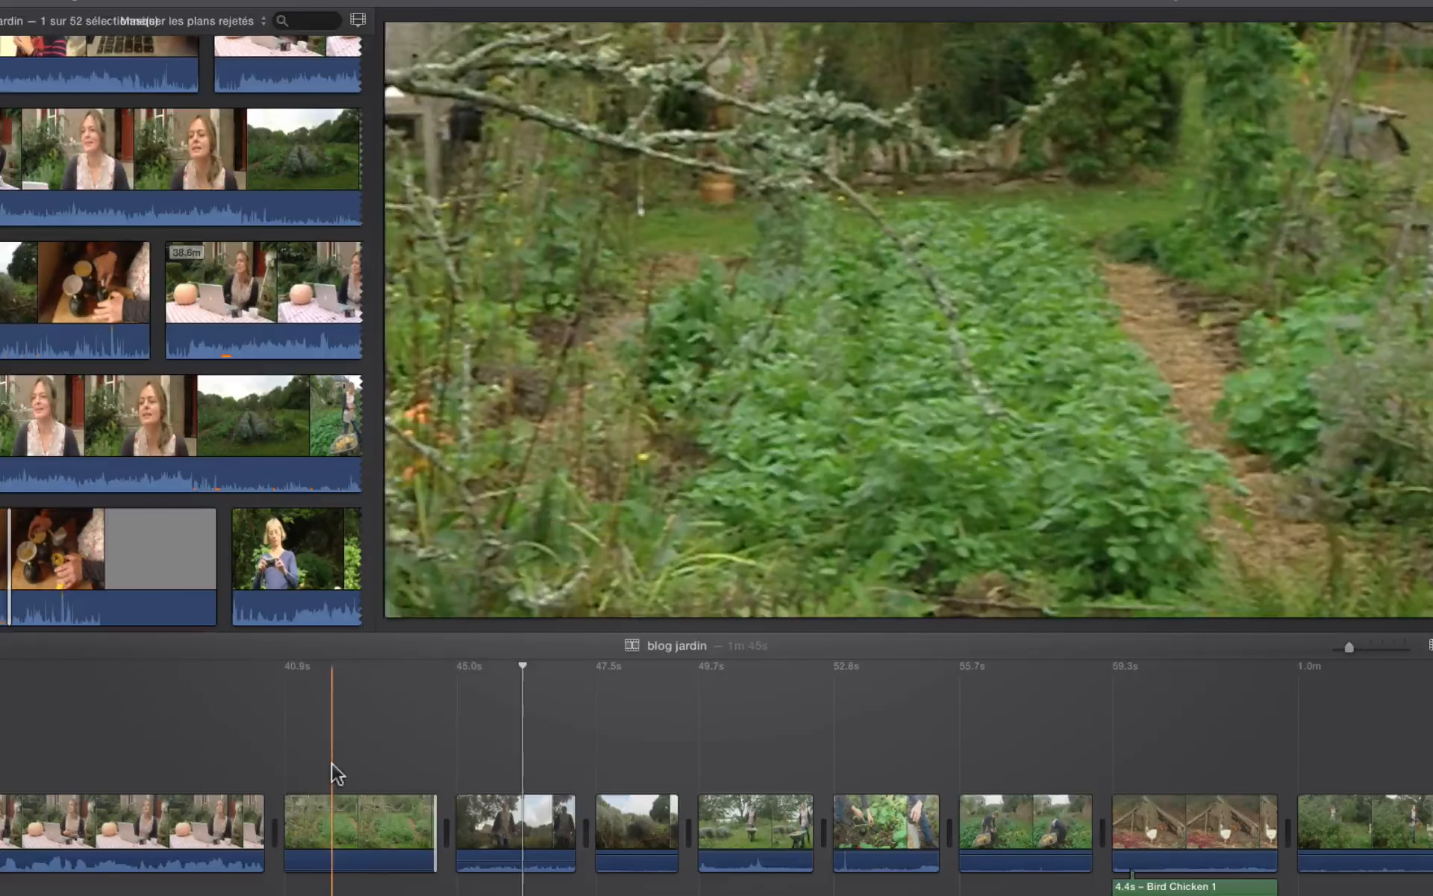
click(332, 762)
key(space)
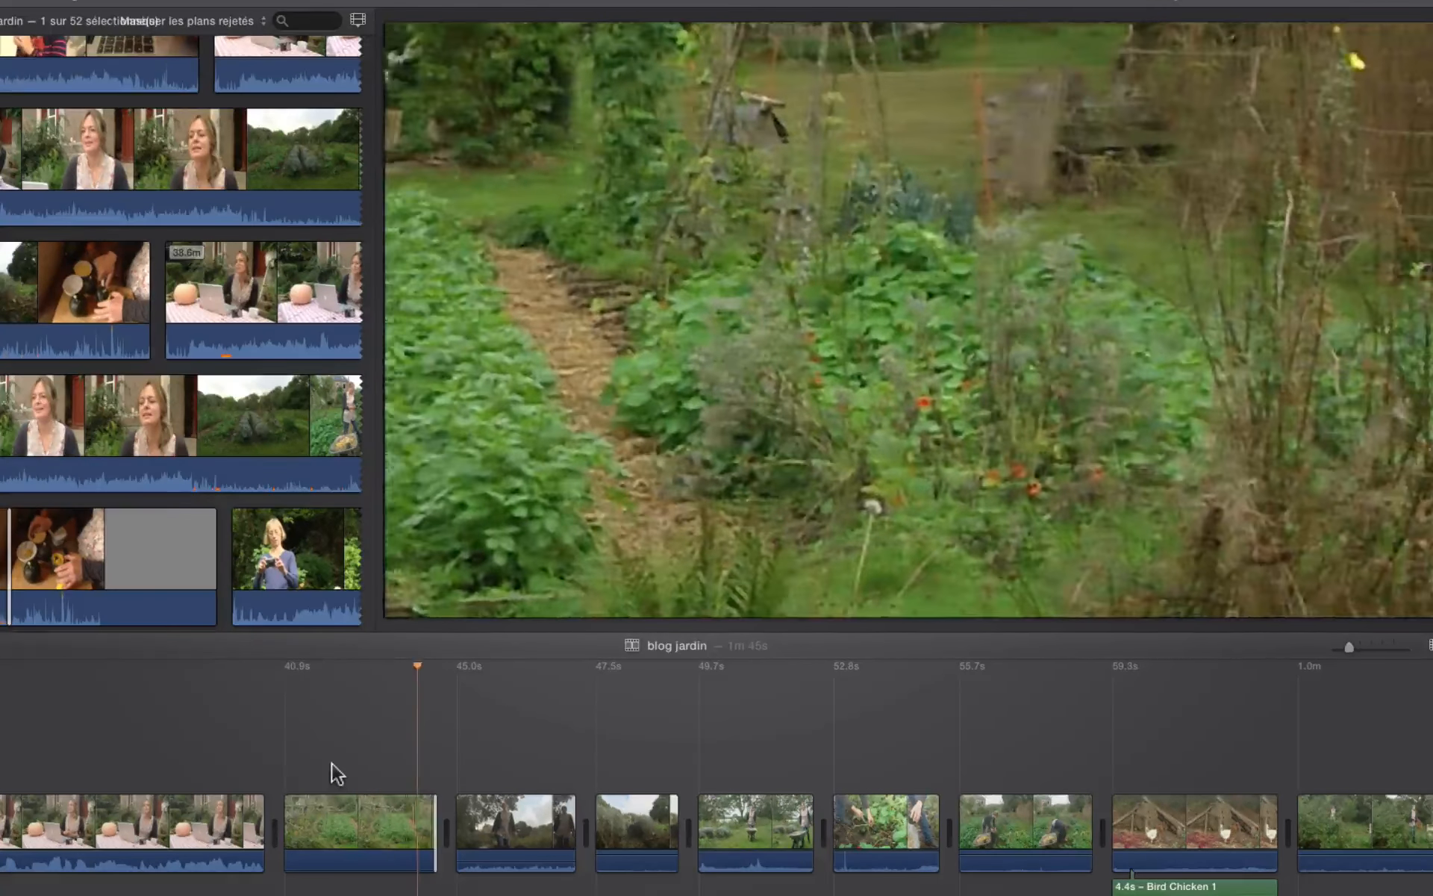
key(space)
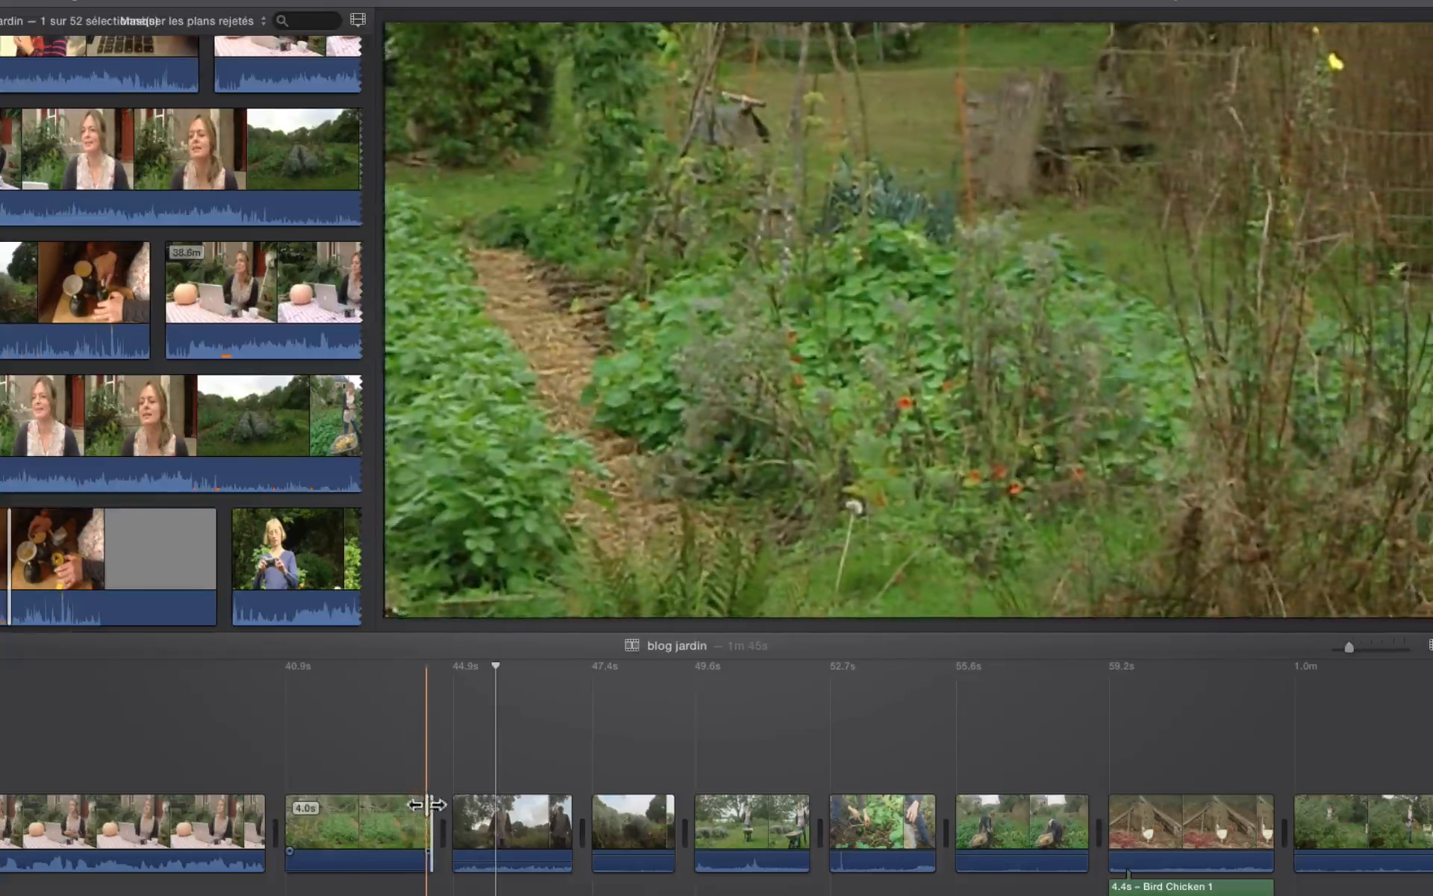
drag(416, 800, 459, 800)
Step frame by frame through the vegetable-plot clip to find a cut point, and adjust the clip's length to 4.8 s.
click(415, 803)
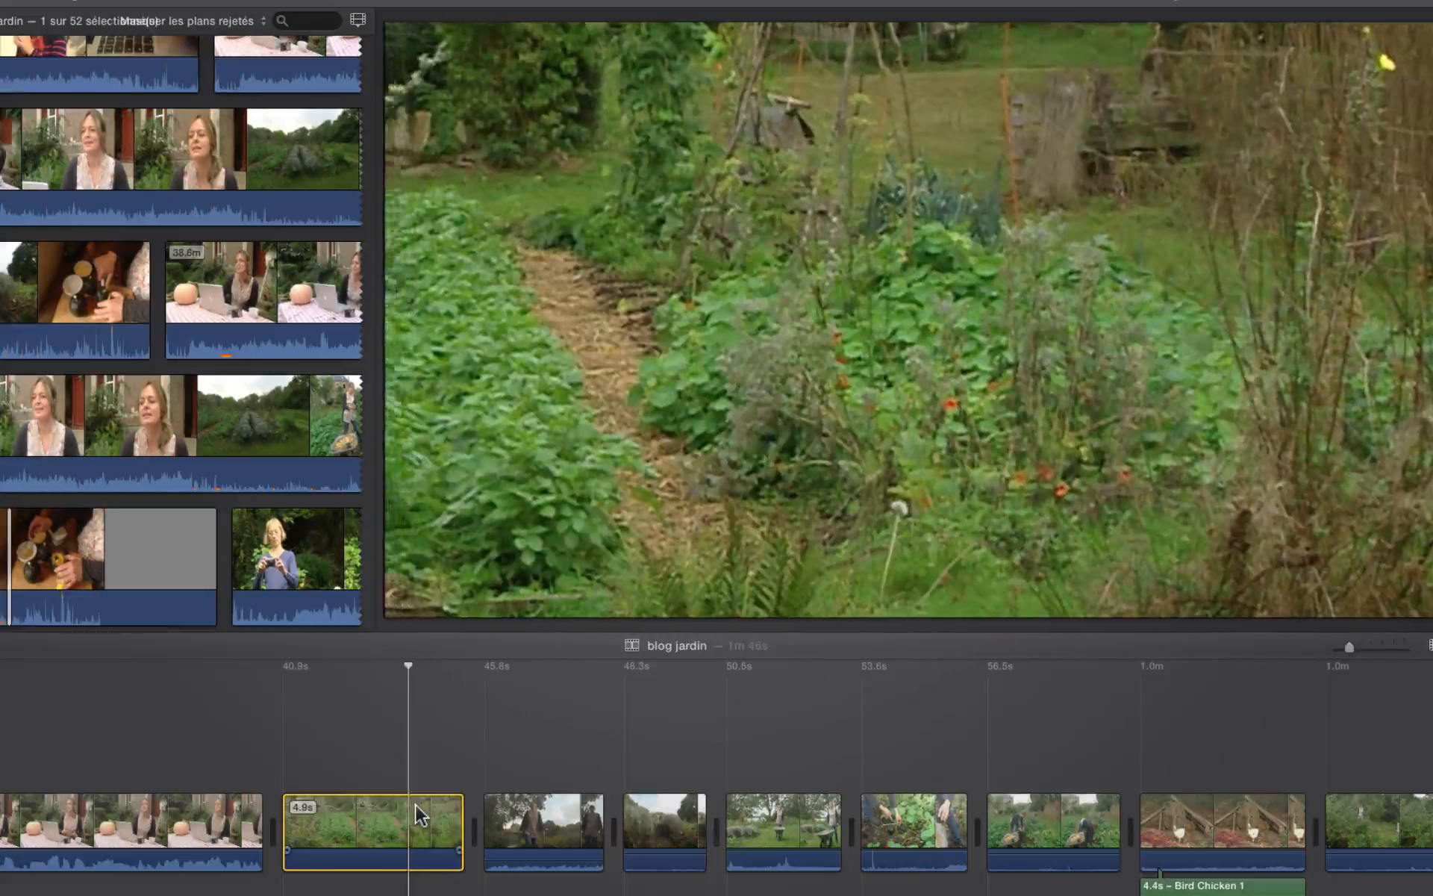
key(Right)
key(Left)
key(Left)
key(Left)
key(Left)
key(Left)
key(Left)
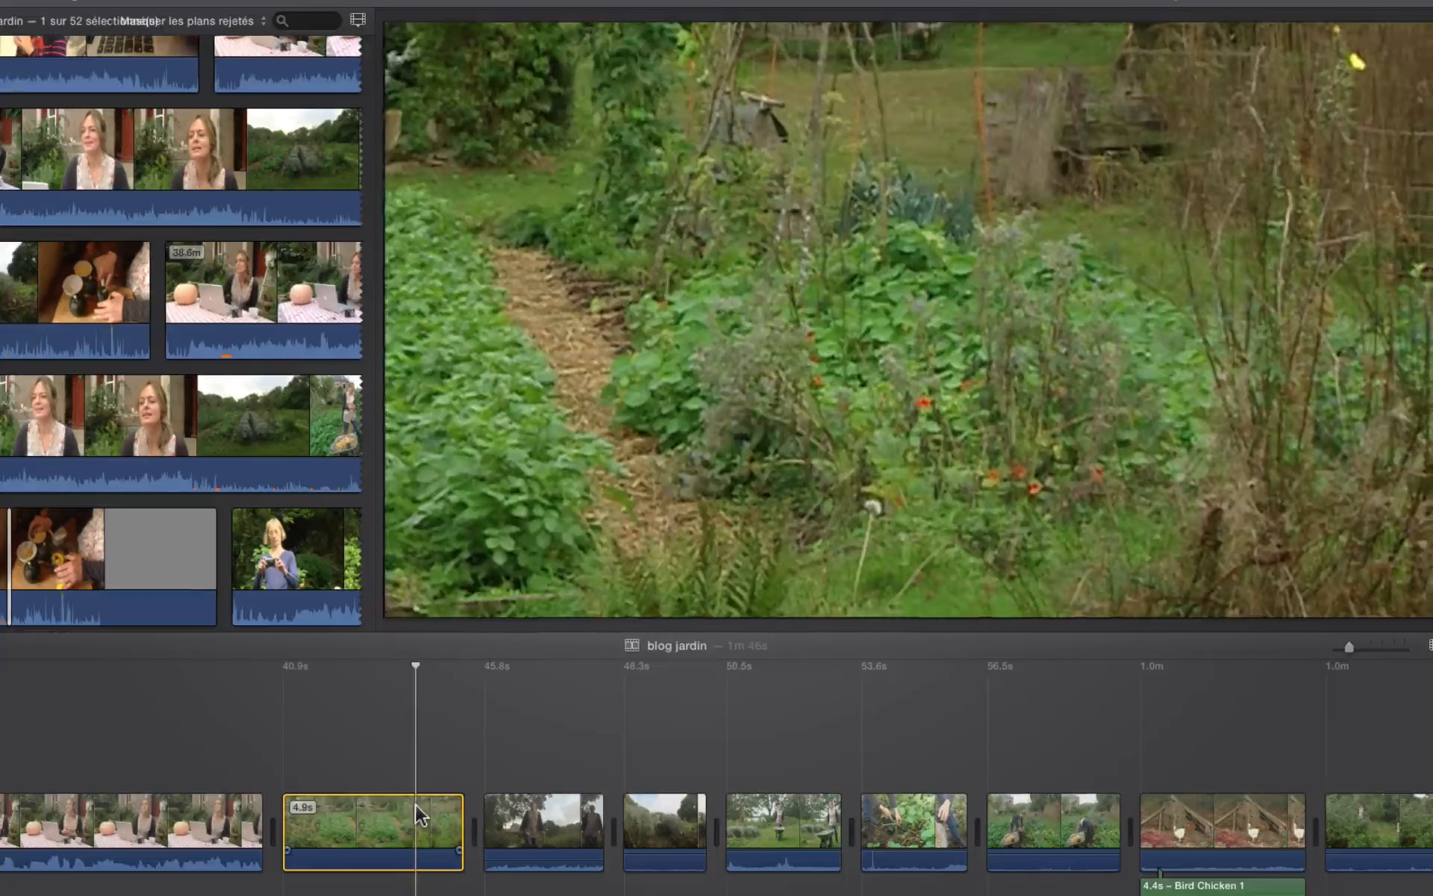
key(Right)
key(Right)
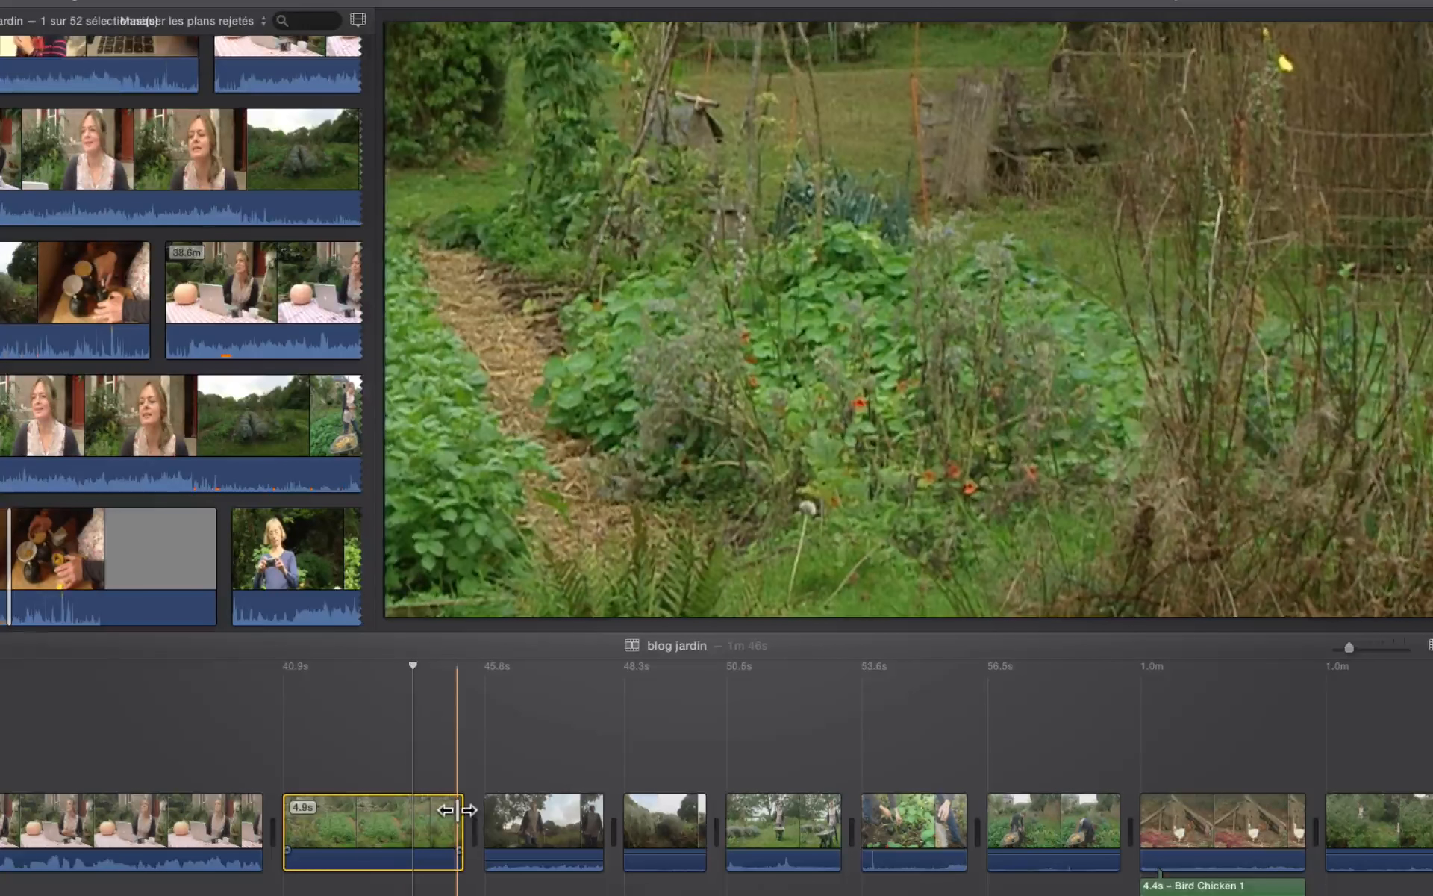
mouse_move(458, 810)
mouse_down()
mouse_move(413, 812)
mouse_move(466, 817)
mouse_up()
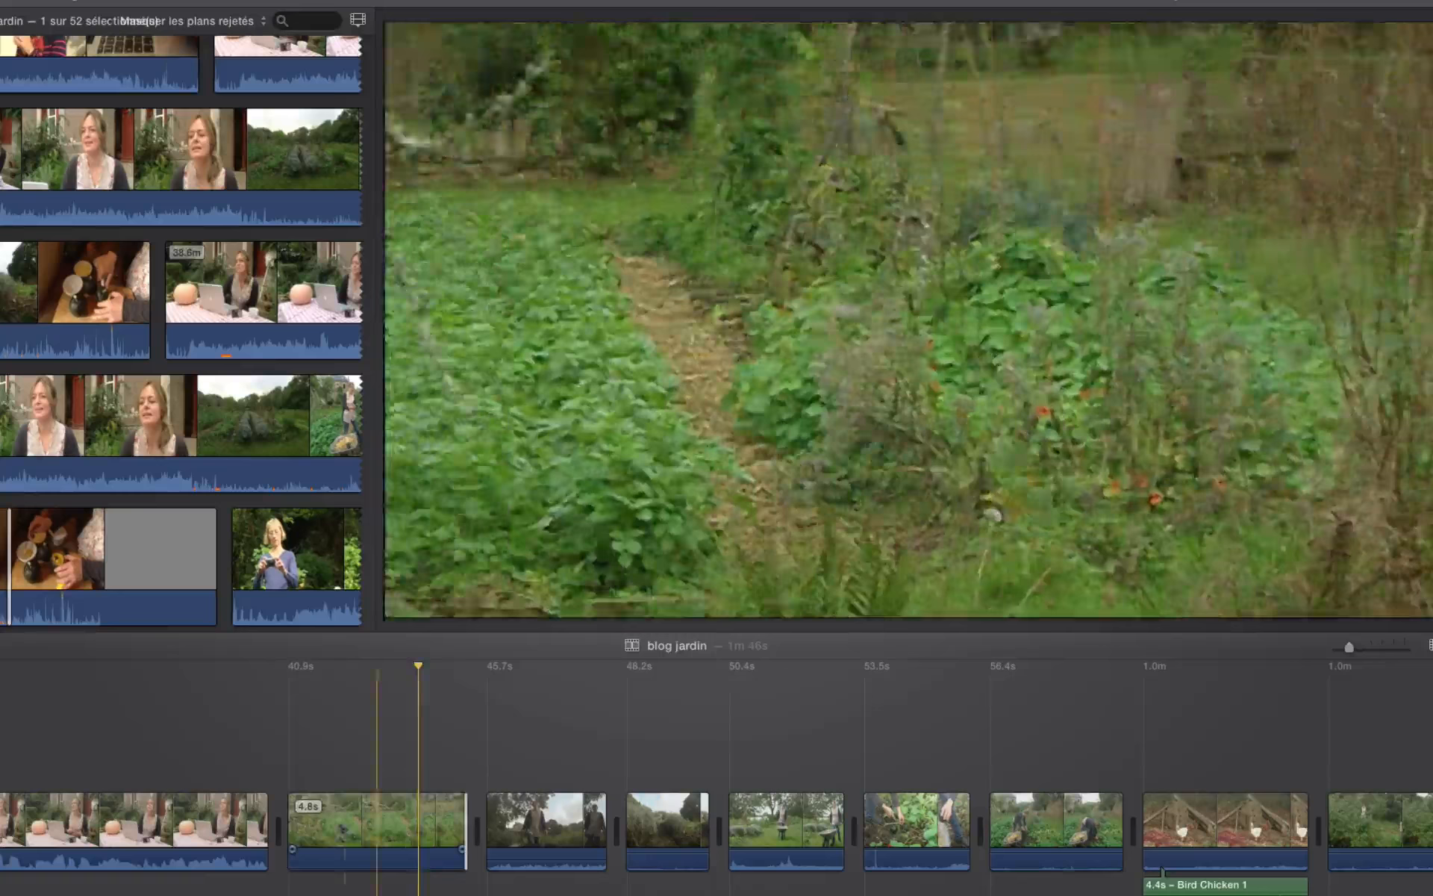
Select the vegetable-plot clip at the chosen cut point and trim it to the playhead.
click(416, 821)
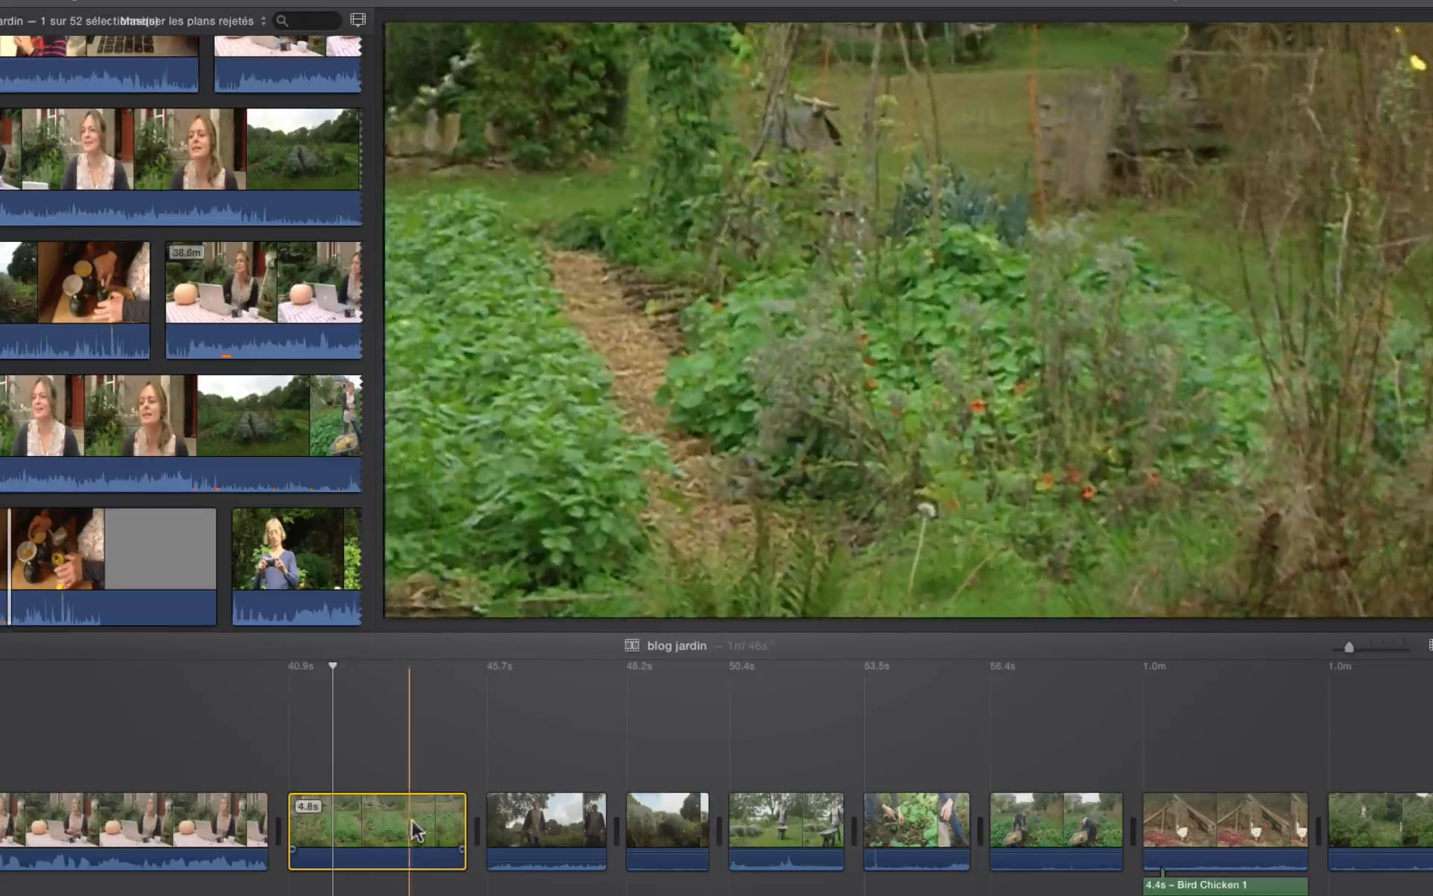
click(416, 824)
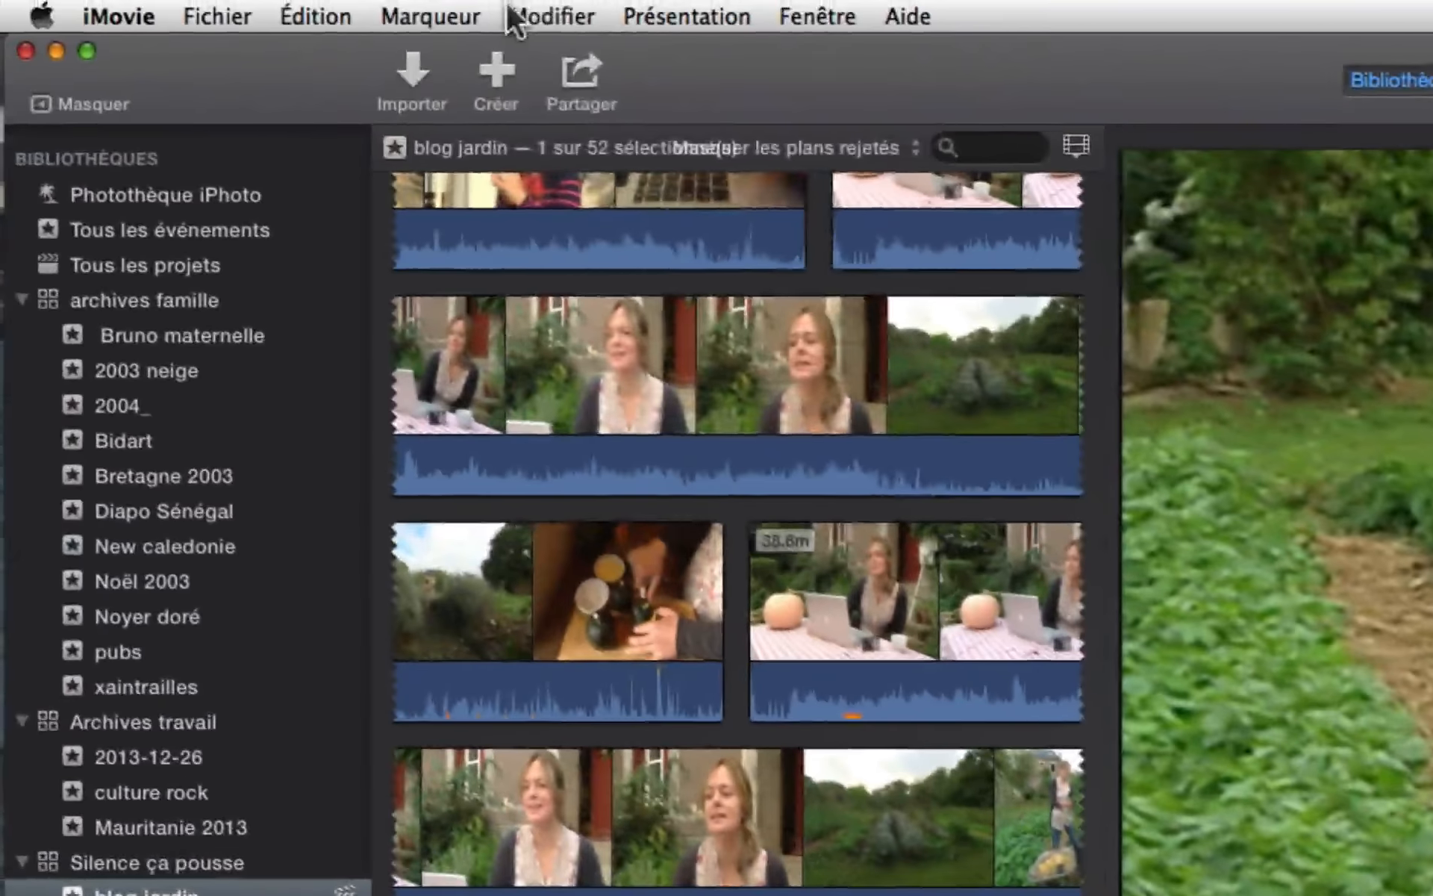
click(534, 16)
click(683, 216)
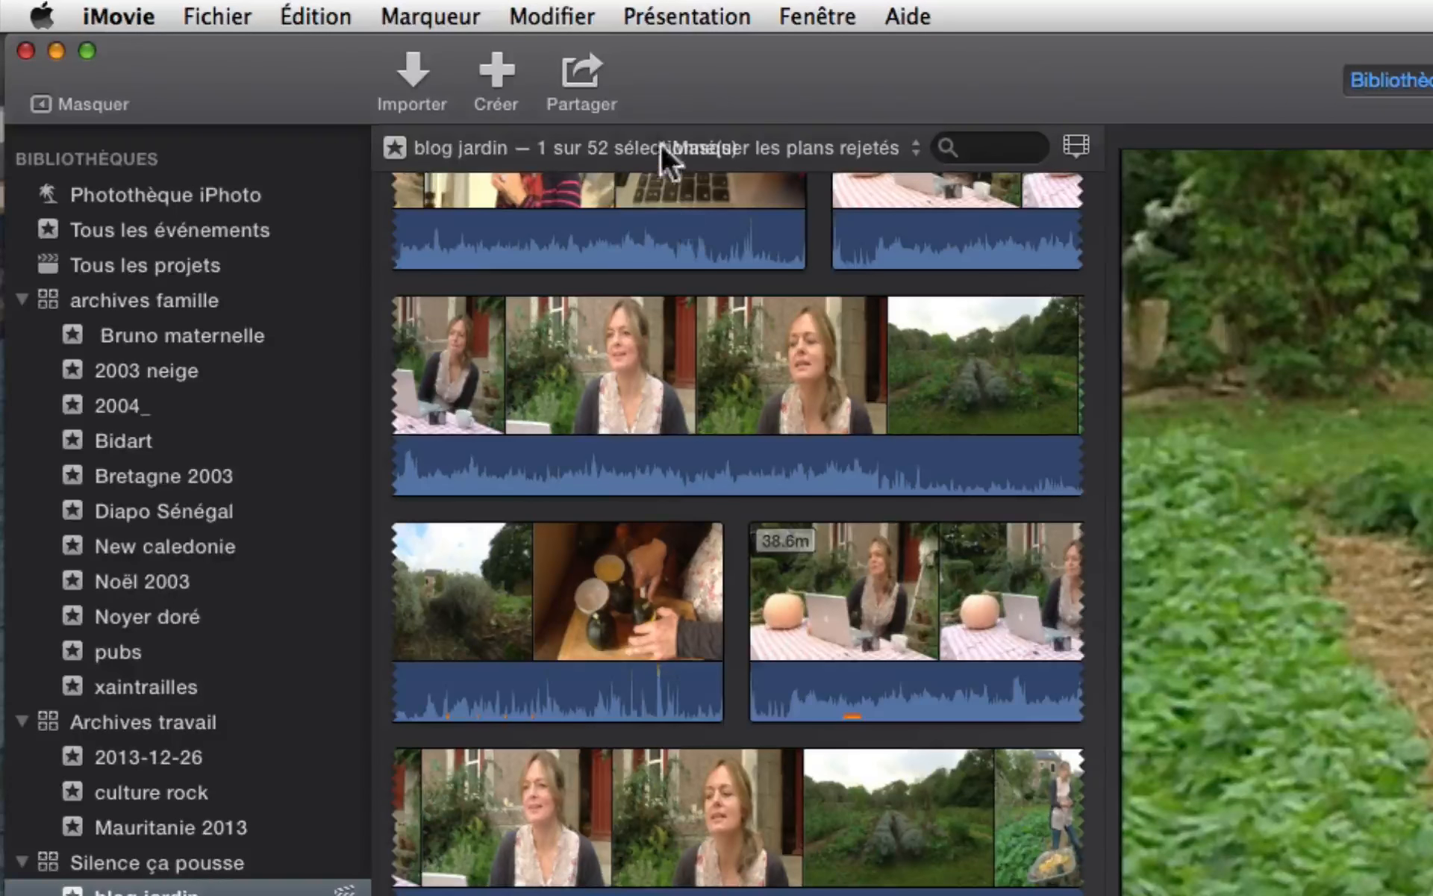
click(556, 15)
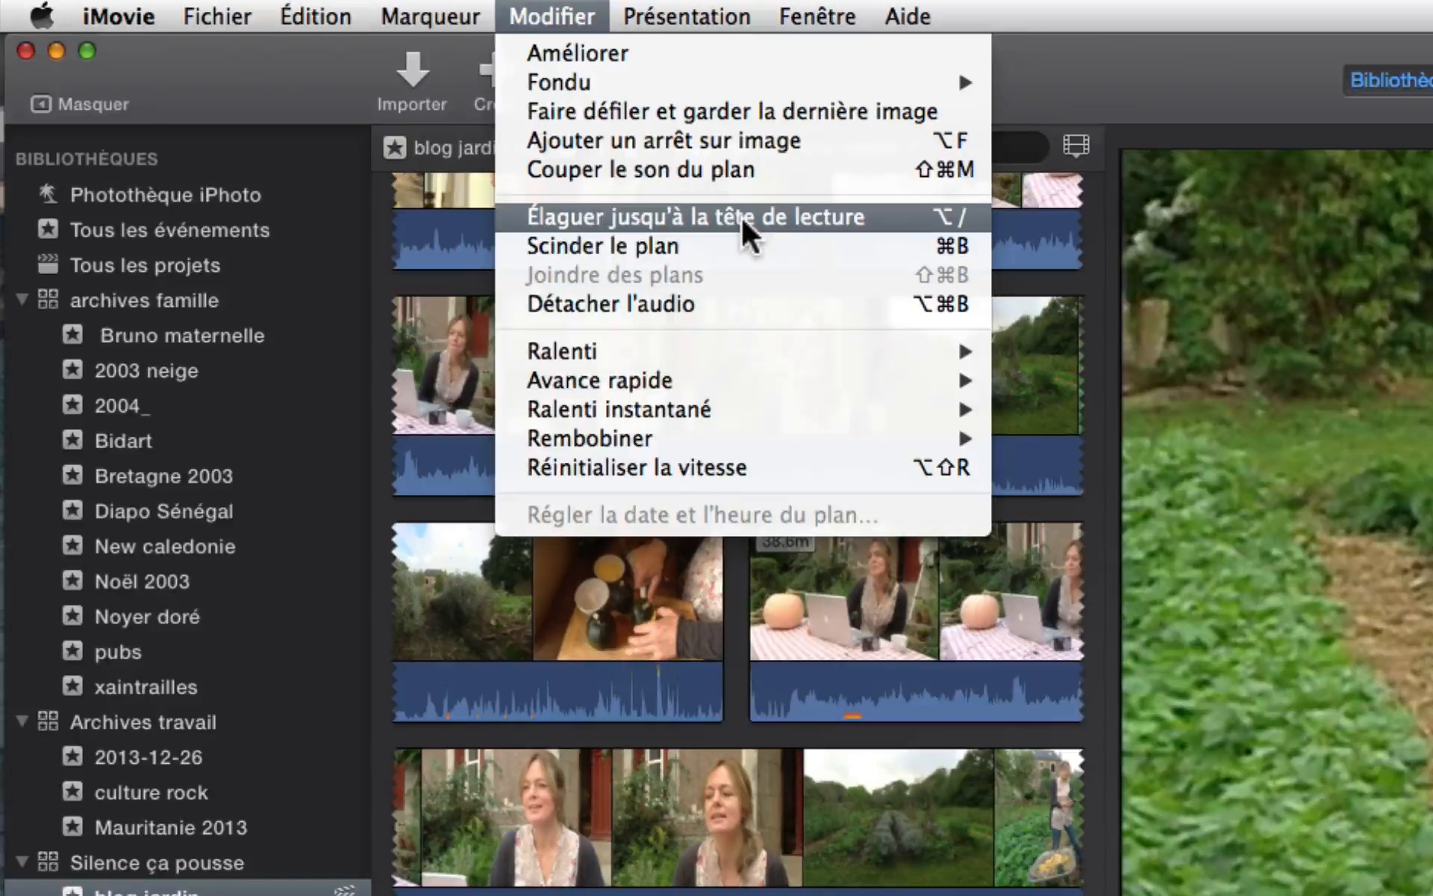
click(946, 217)
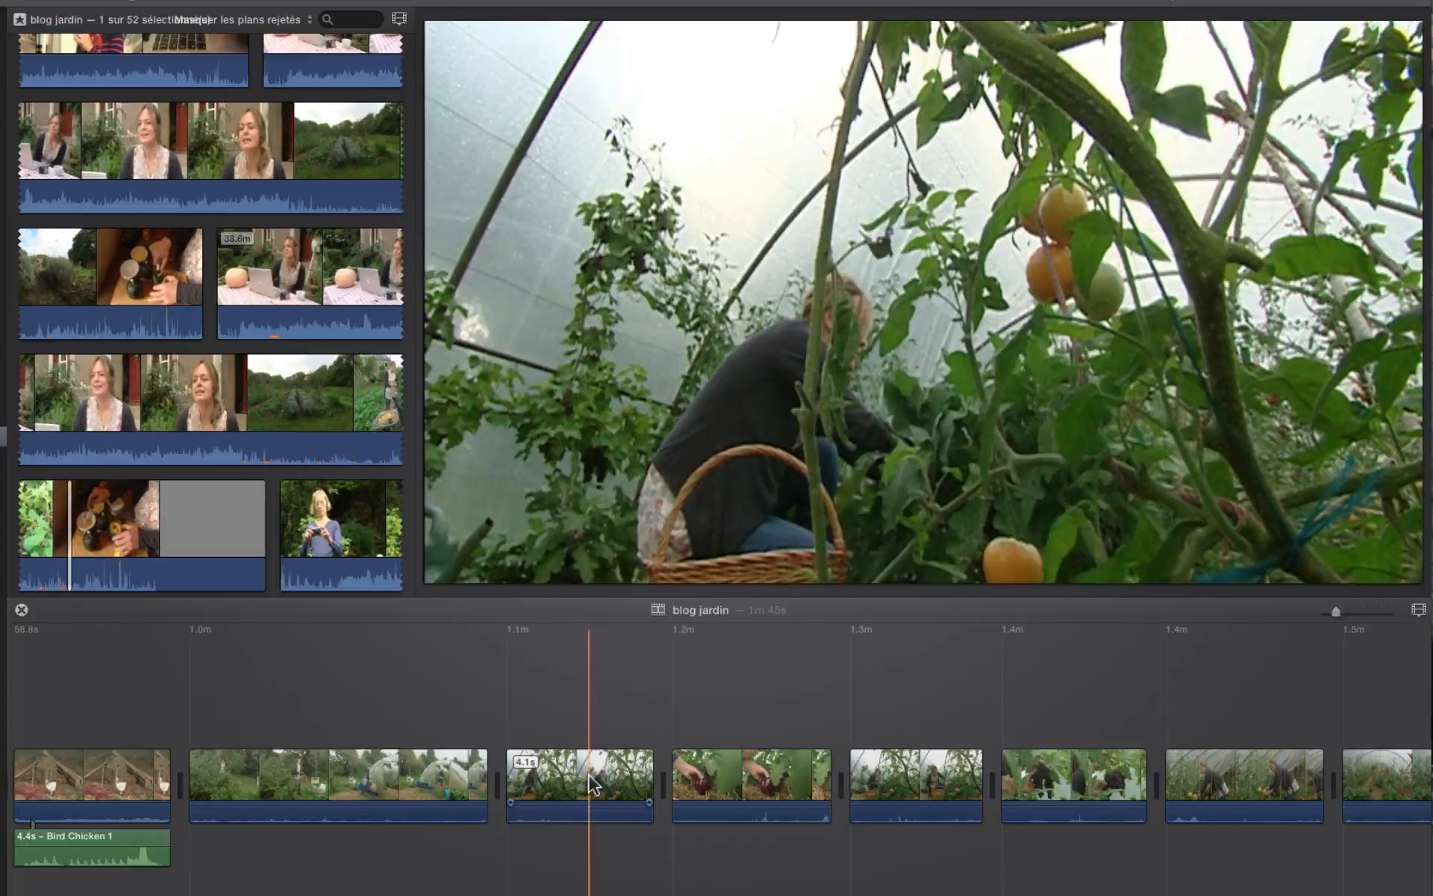
Open the 4.1 s greenhouse clip at 1.1m in the clip trimmer, extend its start by 0.9 s and shorten its end.
double_click(586, 784)
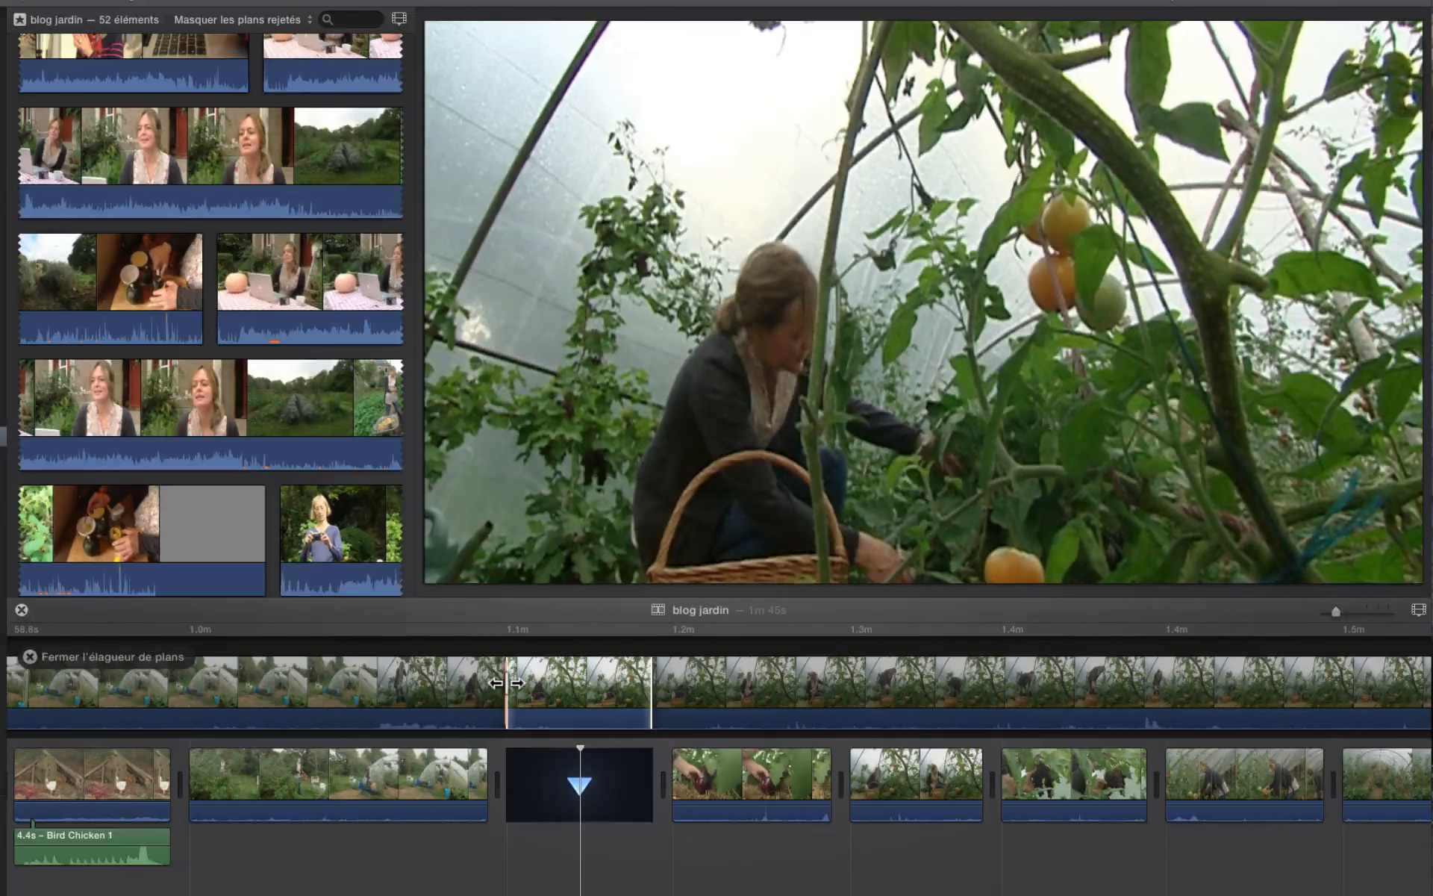
drag(506, 684, 475, 666)
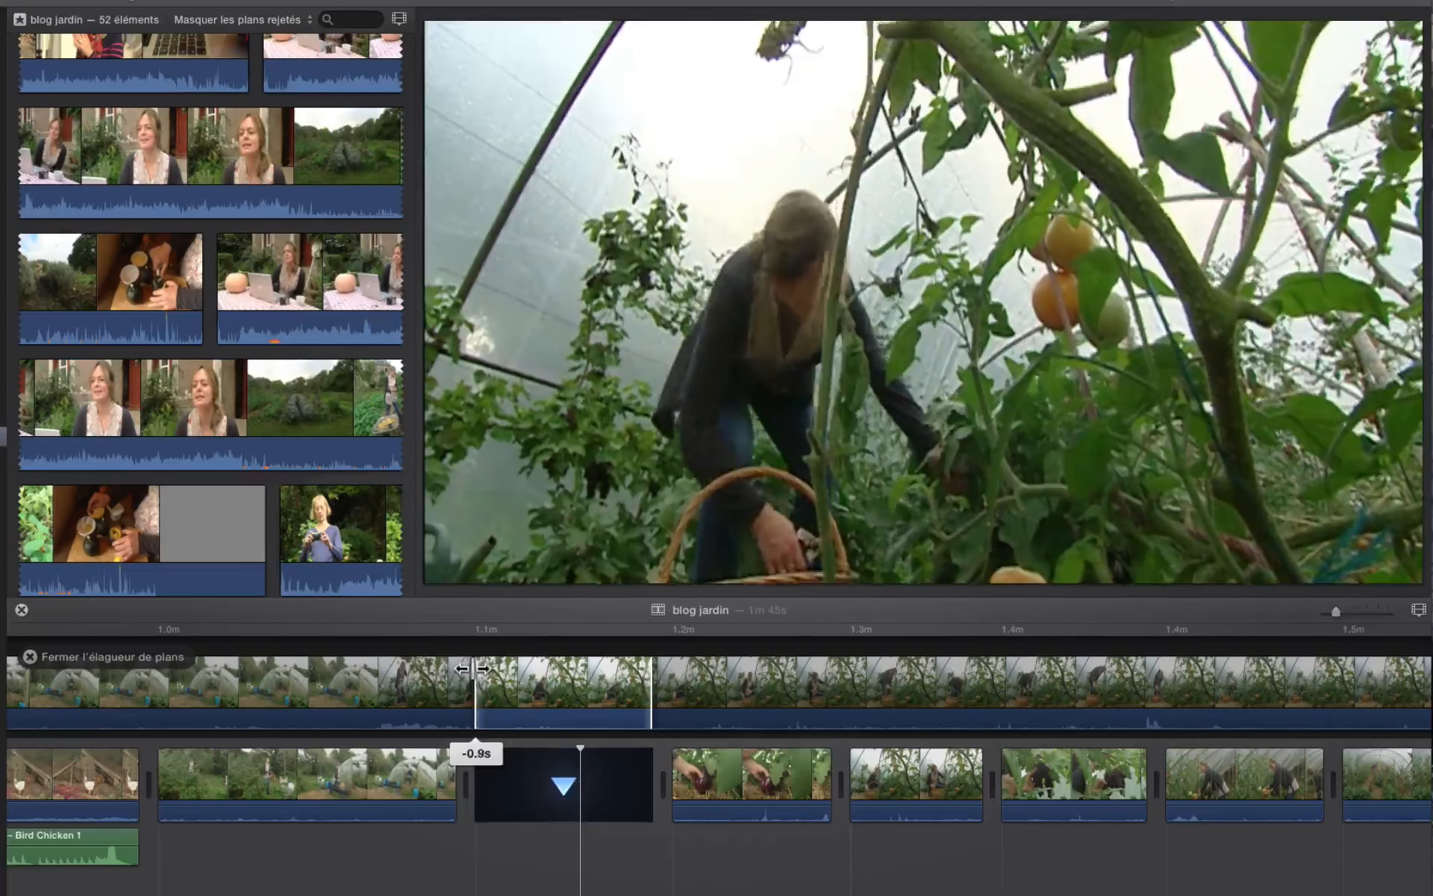
drag(648, 674, 609, 679)
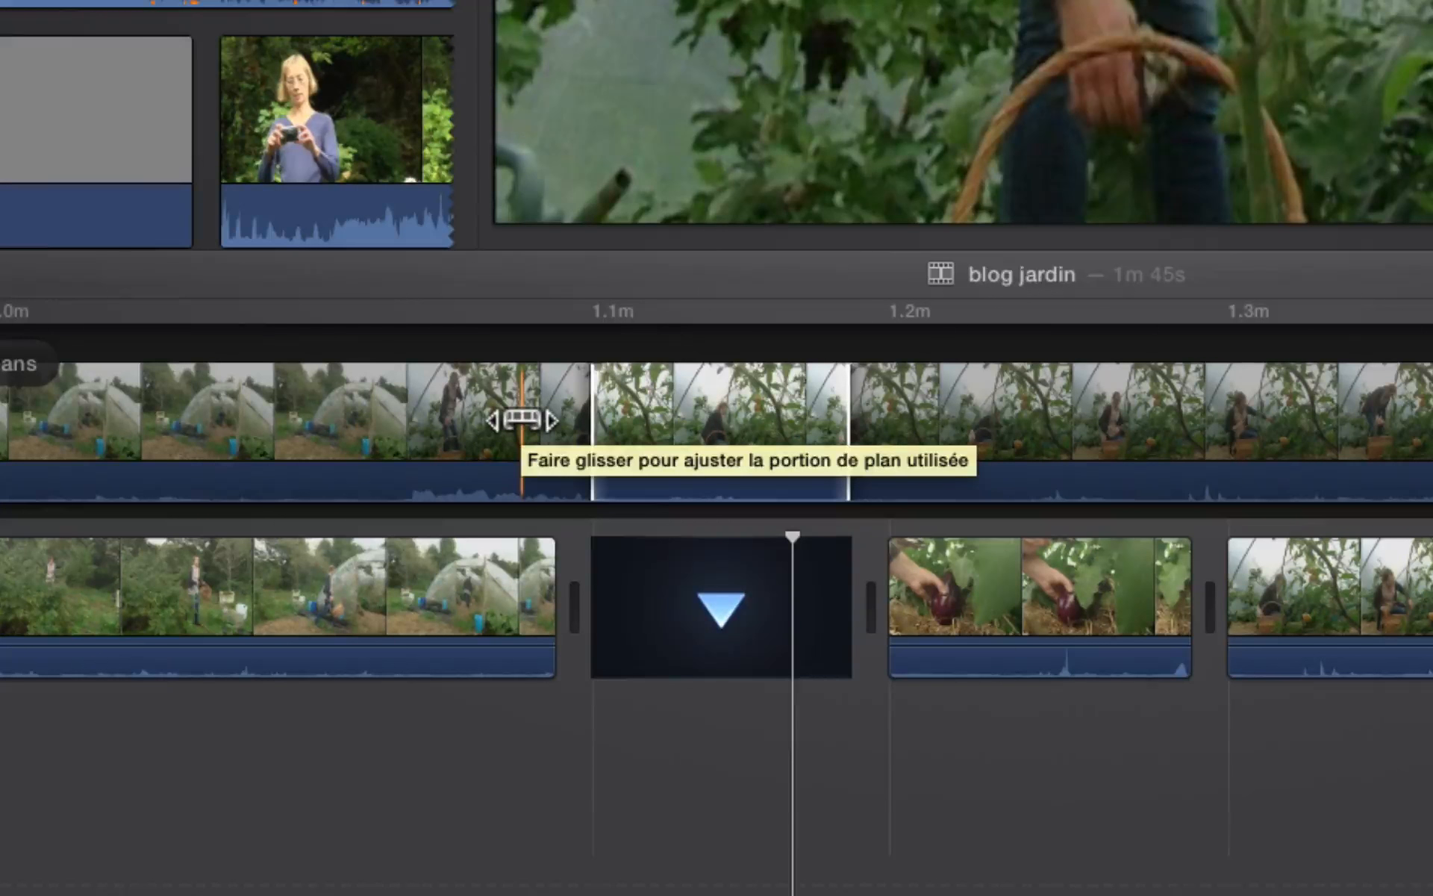
Slip the used portion of the greenhouse clip by about 0.1 s within its source footage and close the clip trimmer.
mouse_move(522, 420)
mouse_down()
mouse_move(480, 418)
mouse_move(544, 406)
mouse_move(521, 406)
mouse_up()
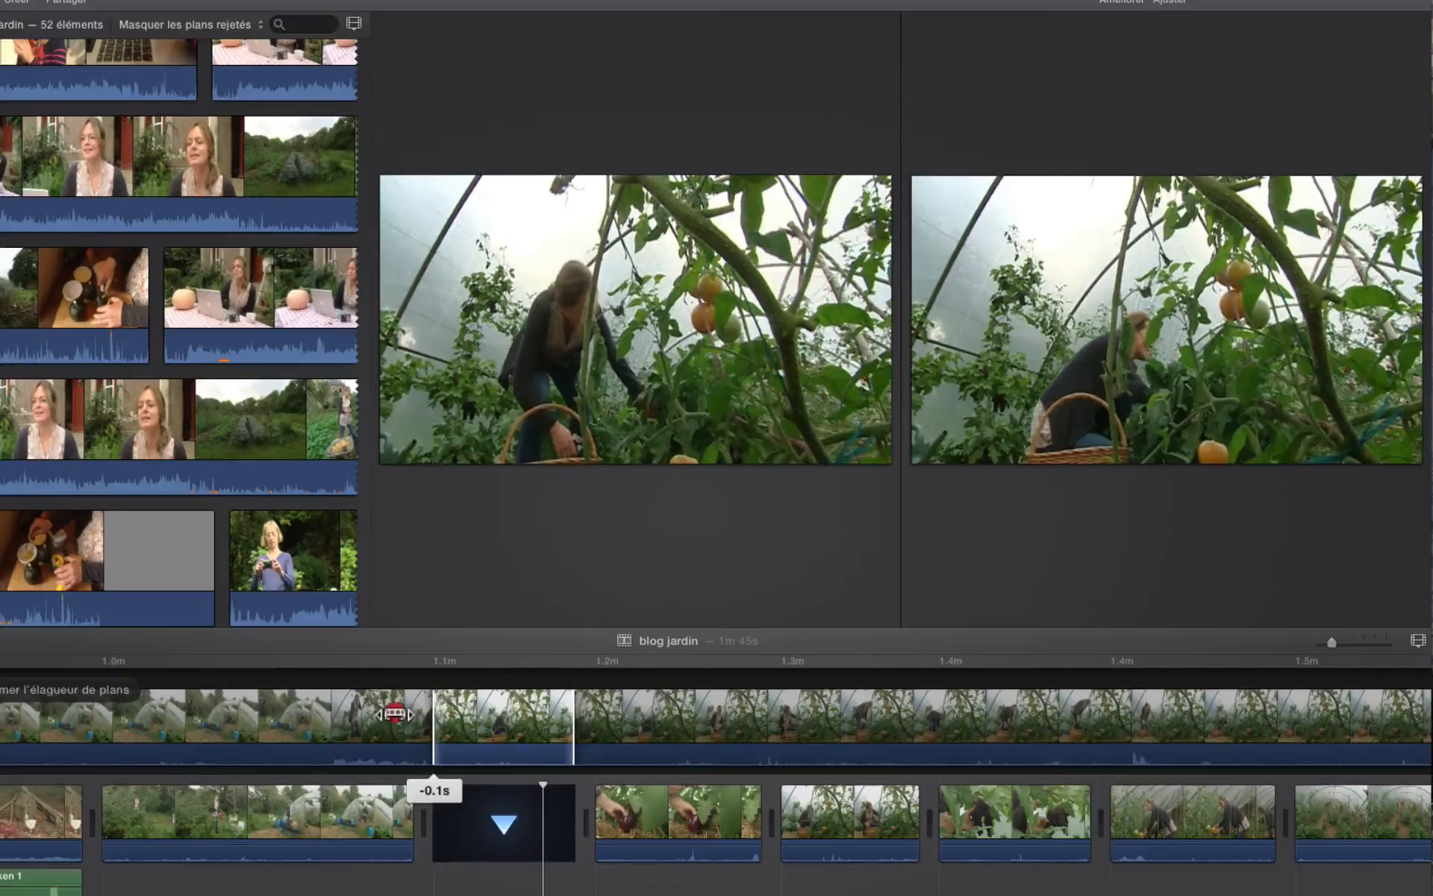
drag(395, 714, 398, 713)
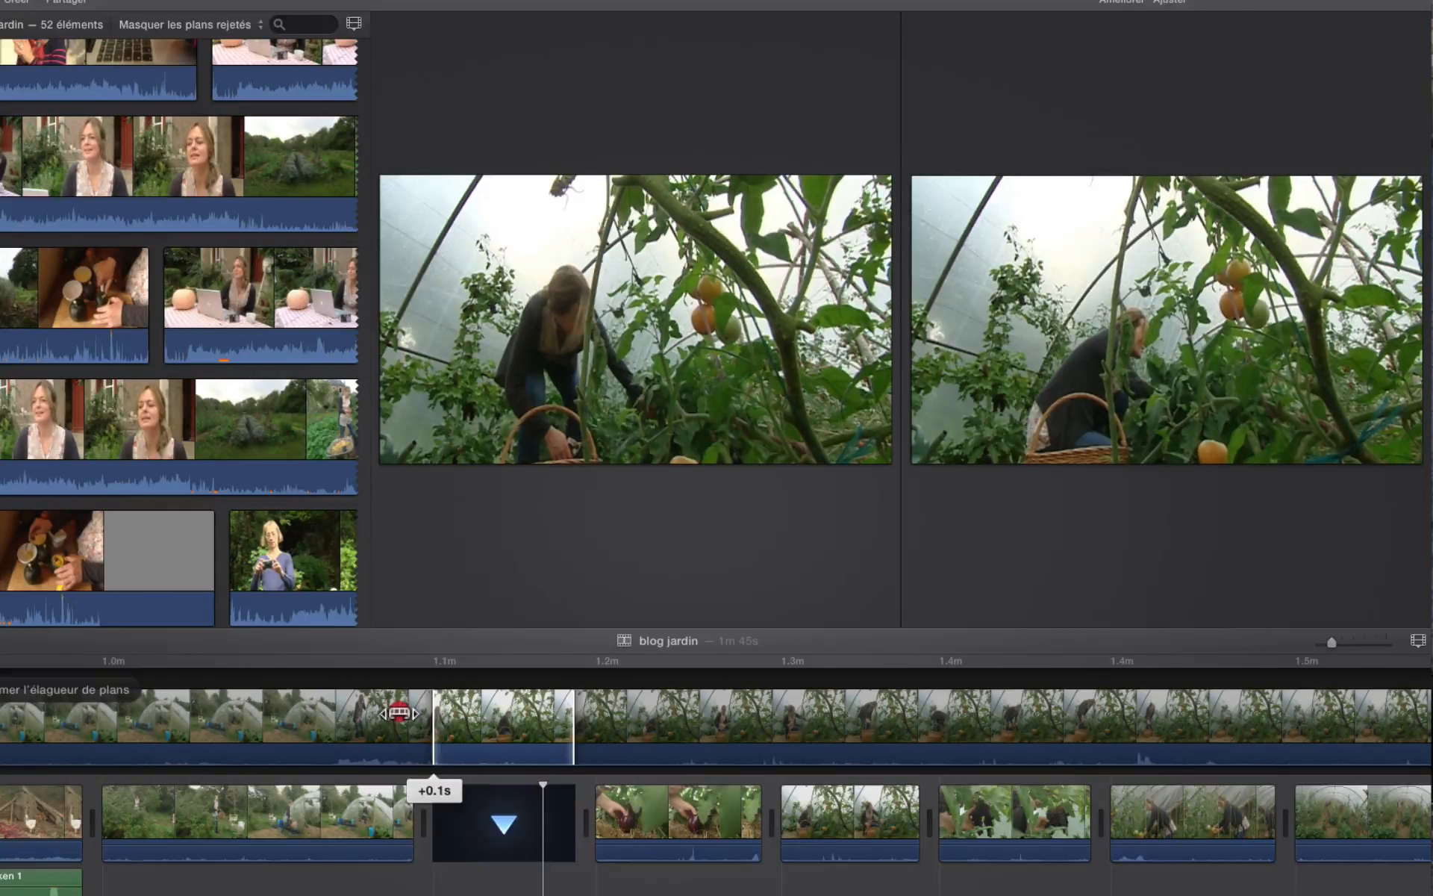
drag(398, 713, 397, 710)
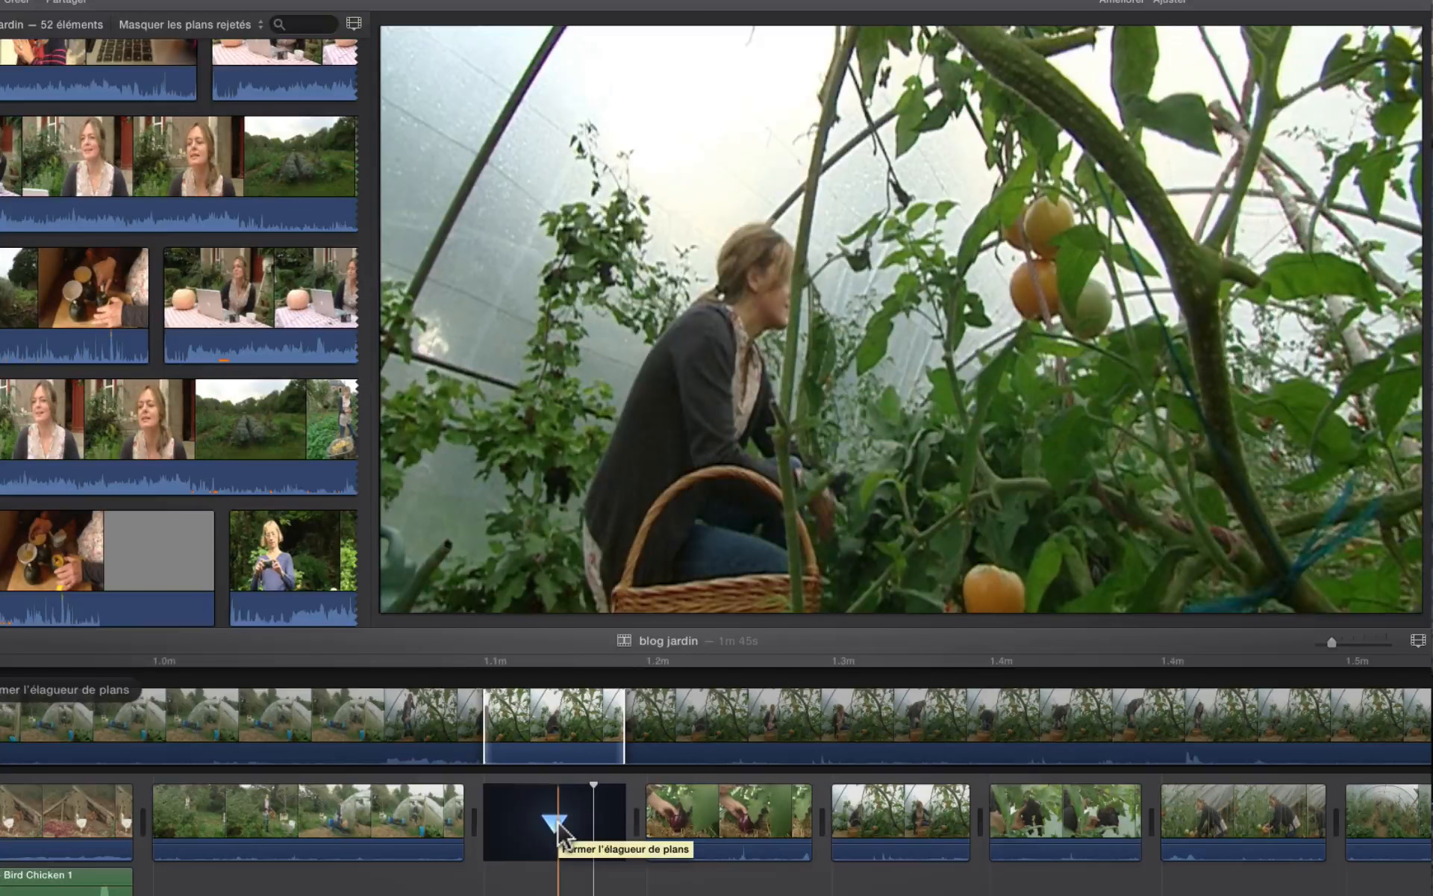
click(558, 821)
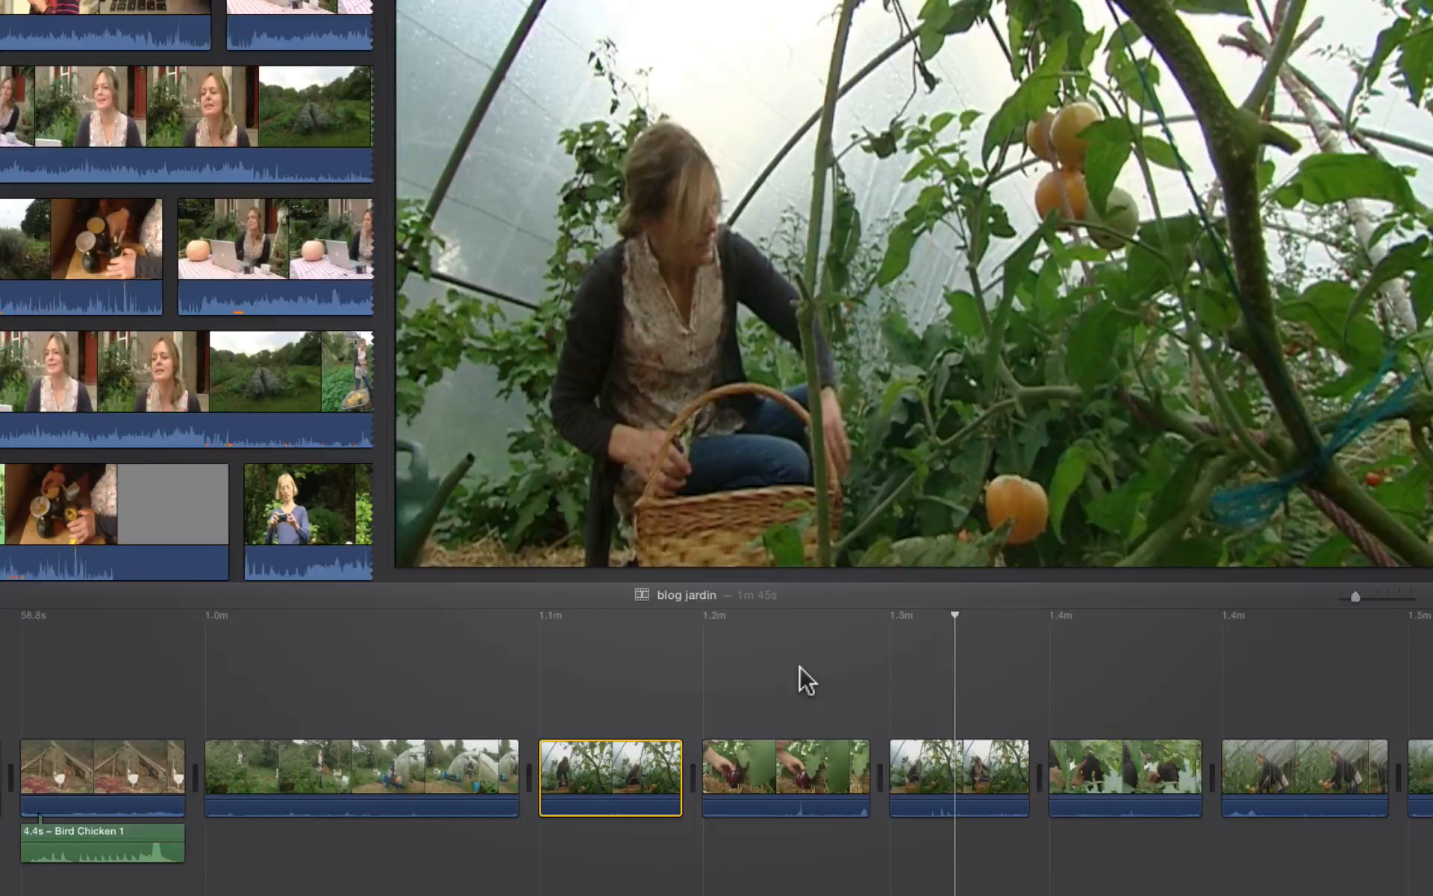
Open the precision editor on the cut after the aubergine clip and shorten that clip's end until it is 1.8 s long.
scroll(780, 675, right, 7)
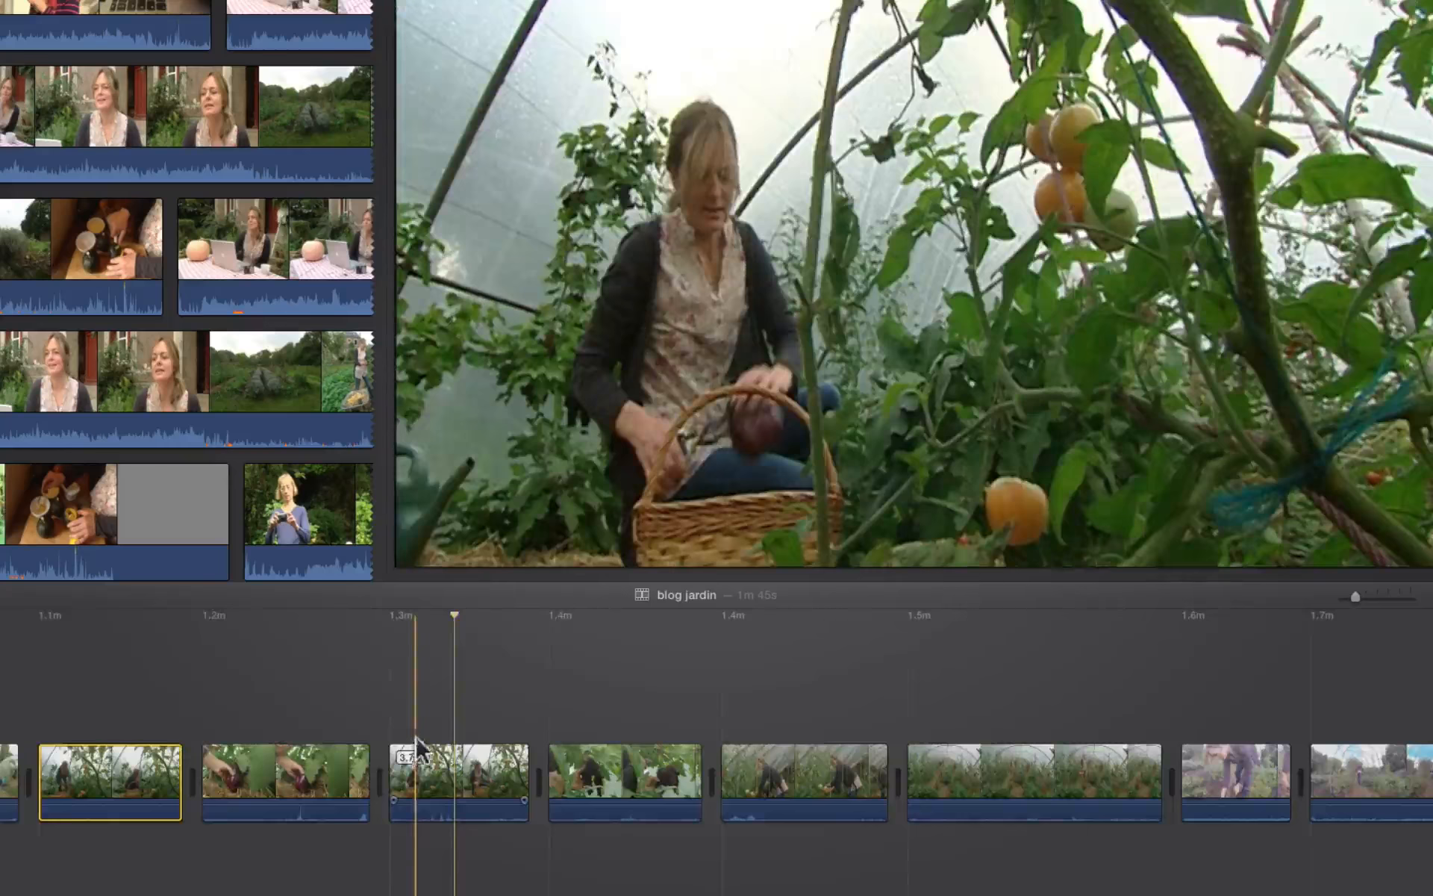
scroll(416, 761, left, 2)
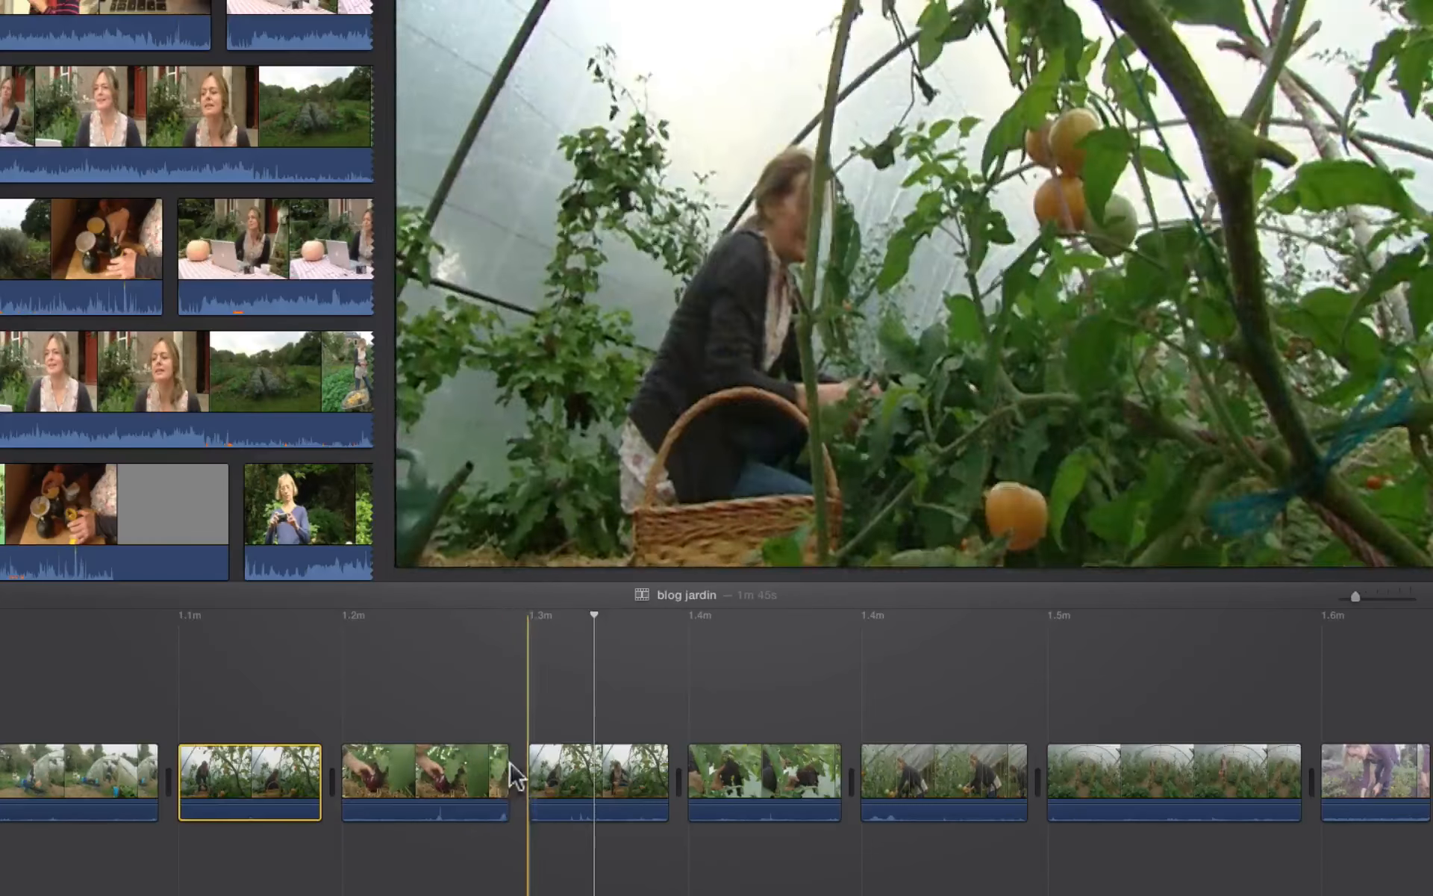
drag(508, 769, 506, 757)
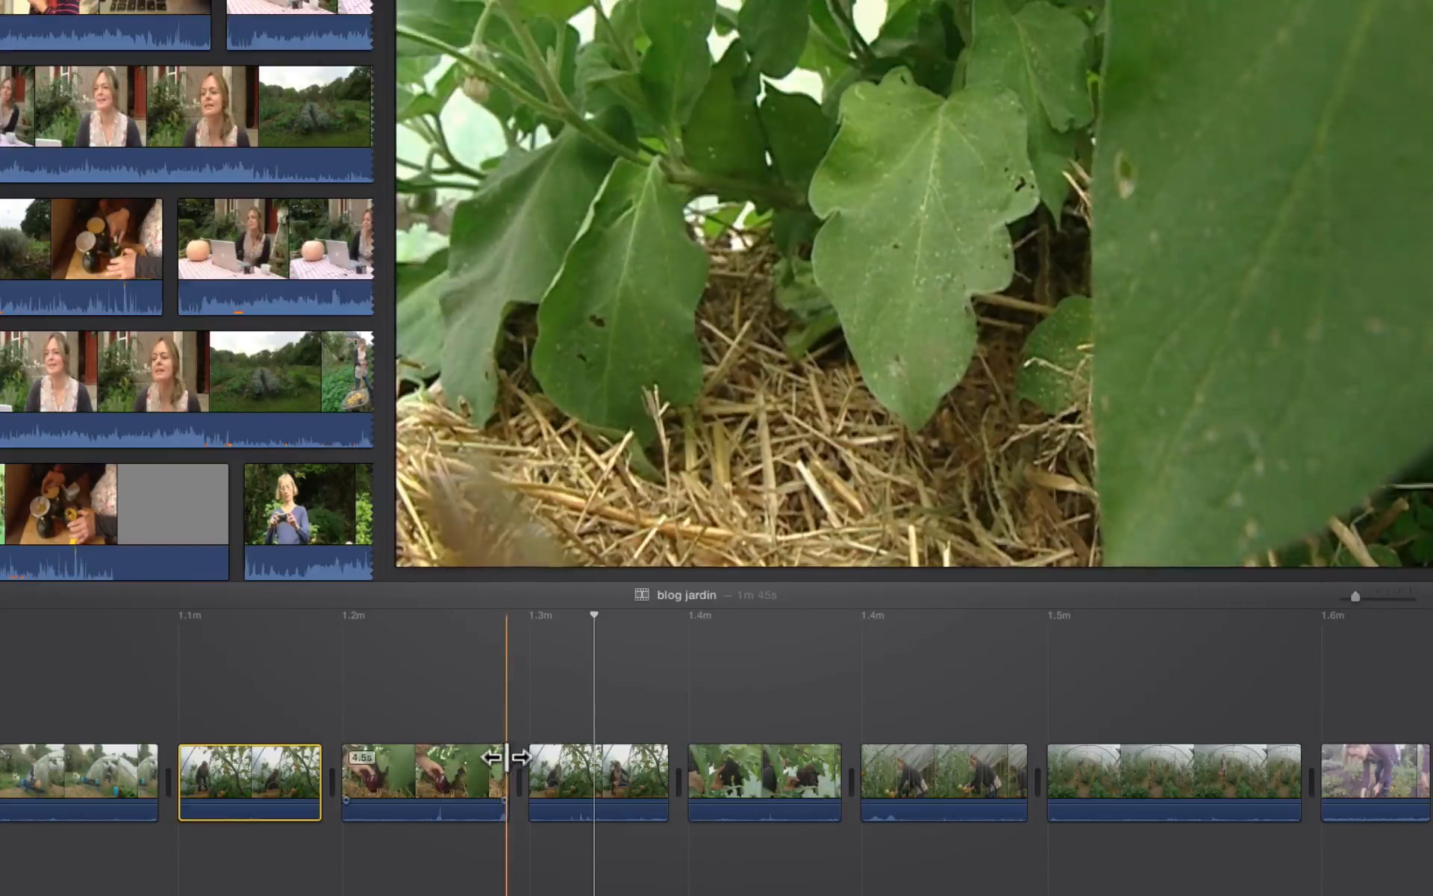
double_click(506, 757)
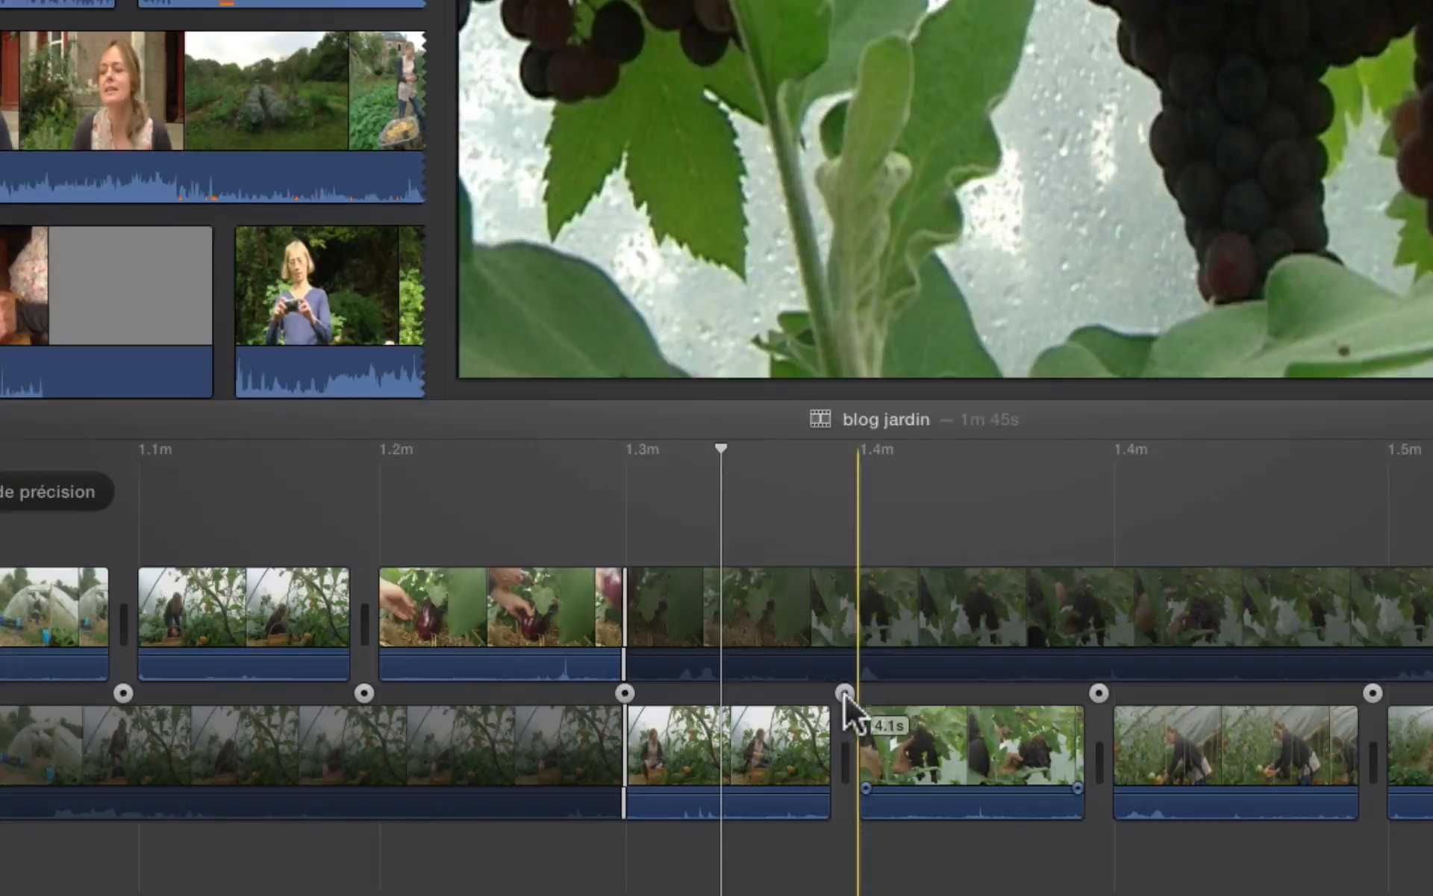
scroll(844, 693, left, 3)
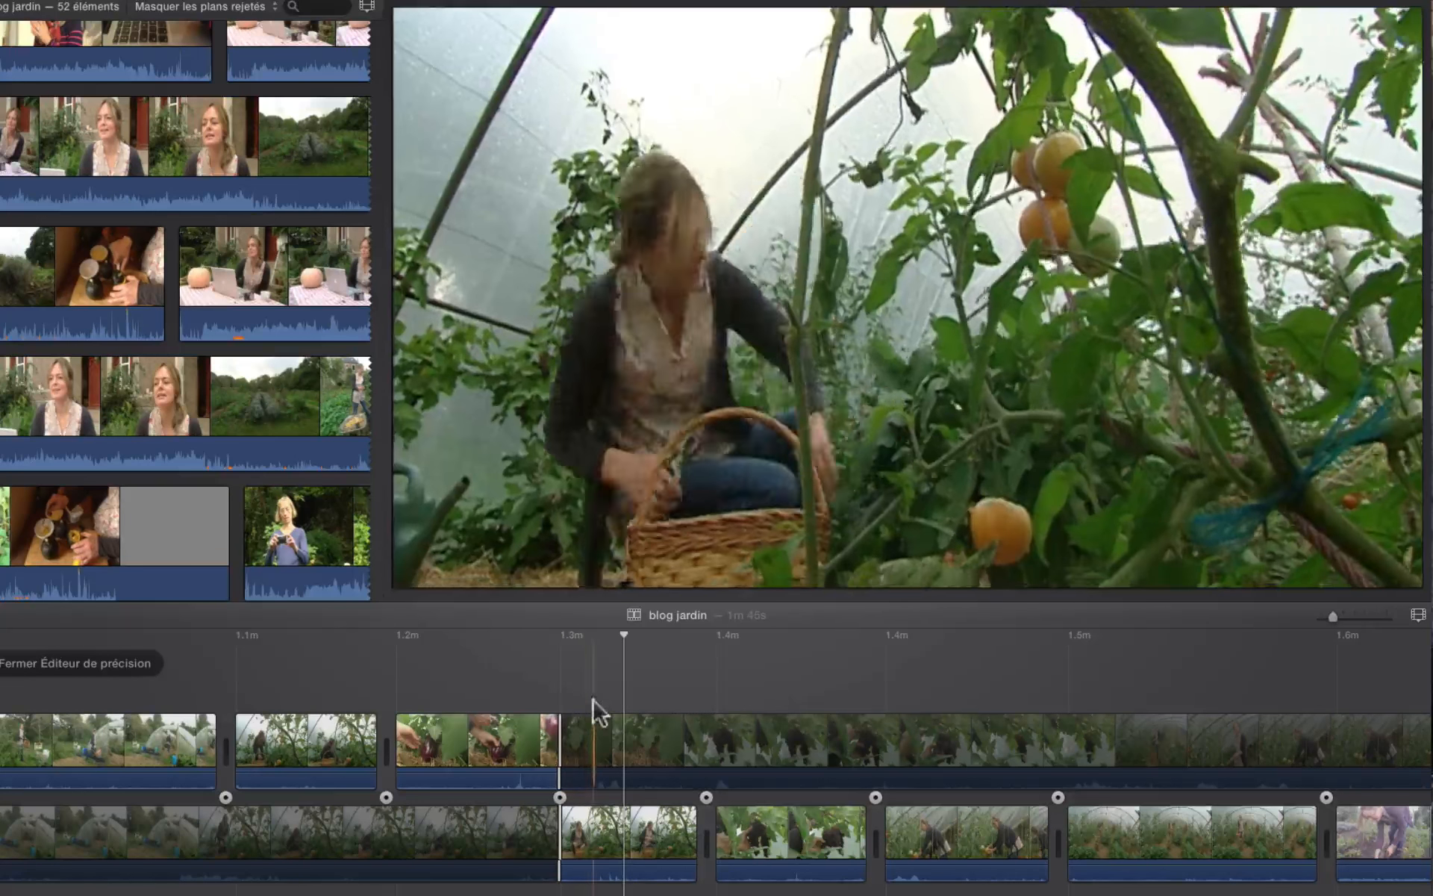
scroll(562, 734, left, 2)
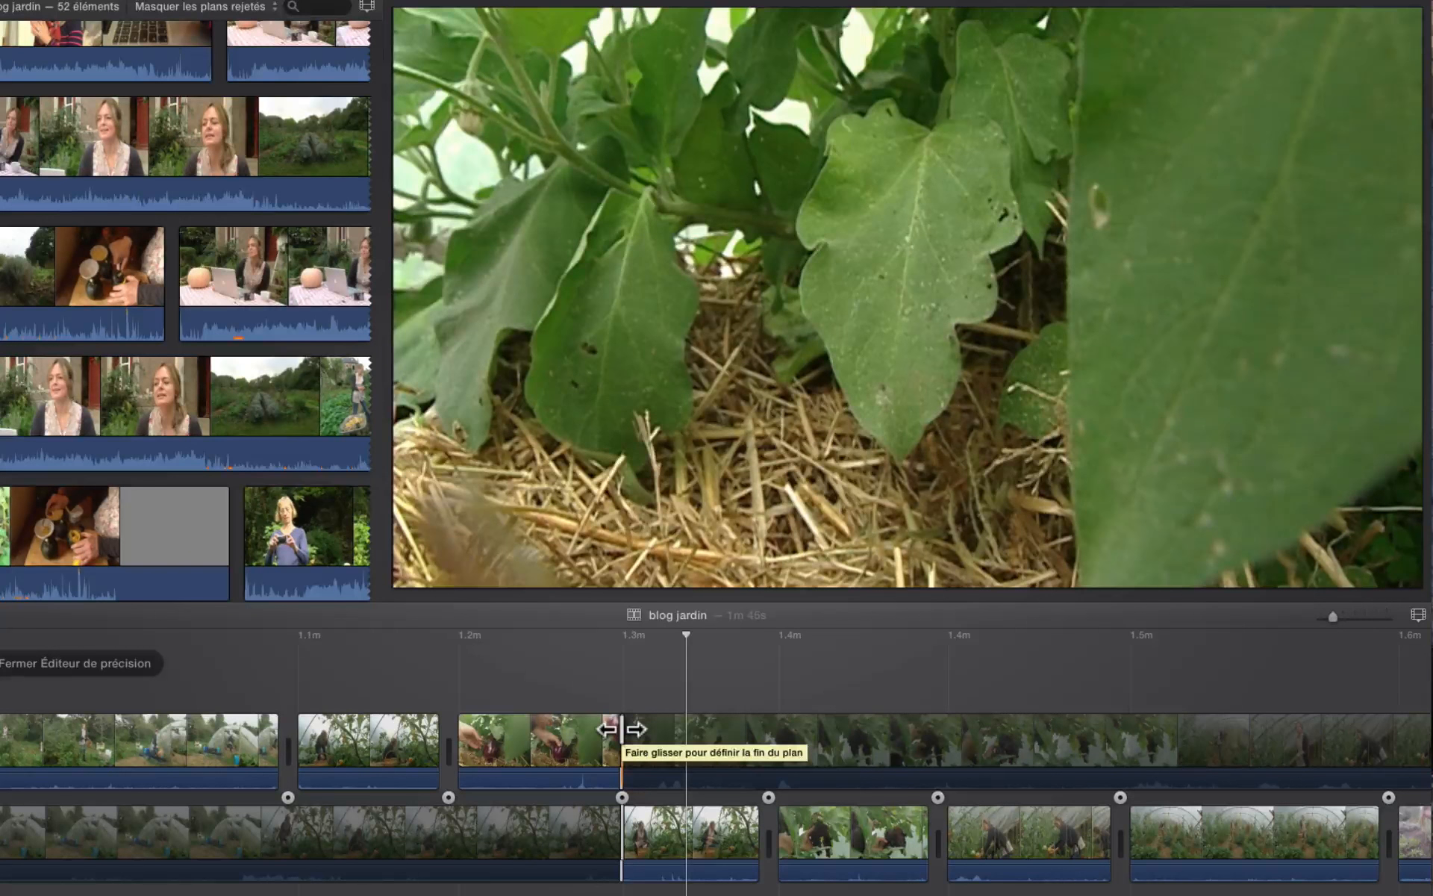
mouse_move(621, 729)
mouse_down()
mouse_move(593, 732)
mouse_move(611, 728)
mouse_up()
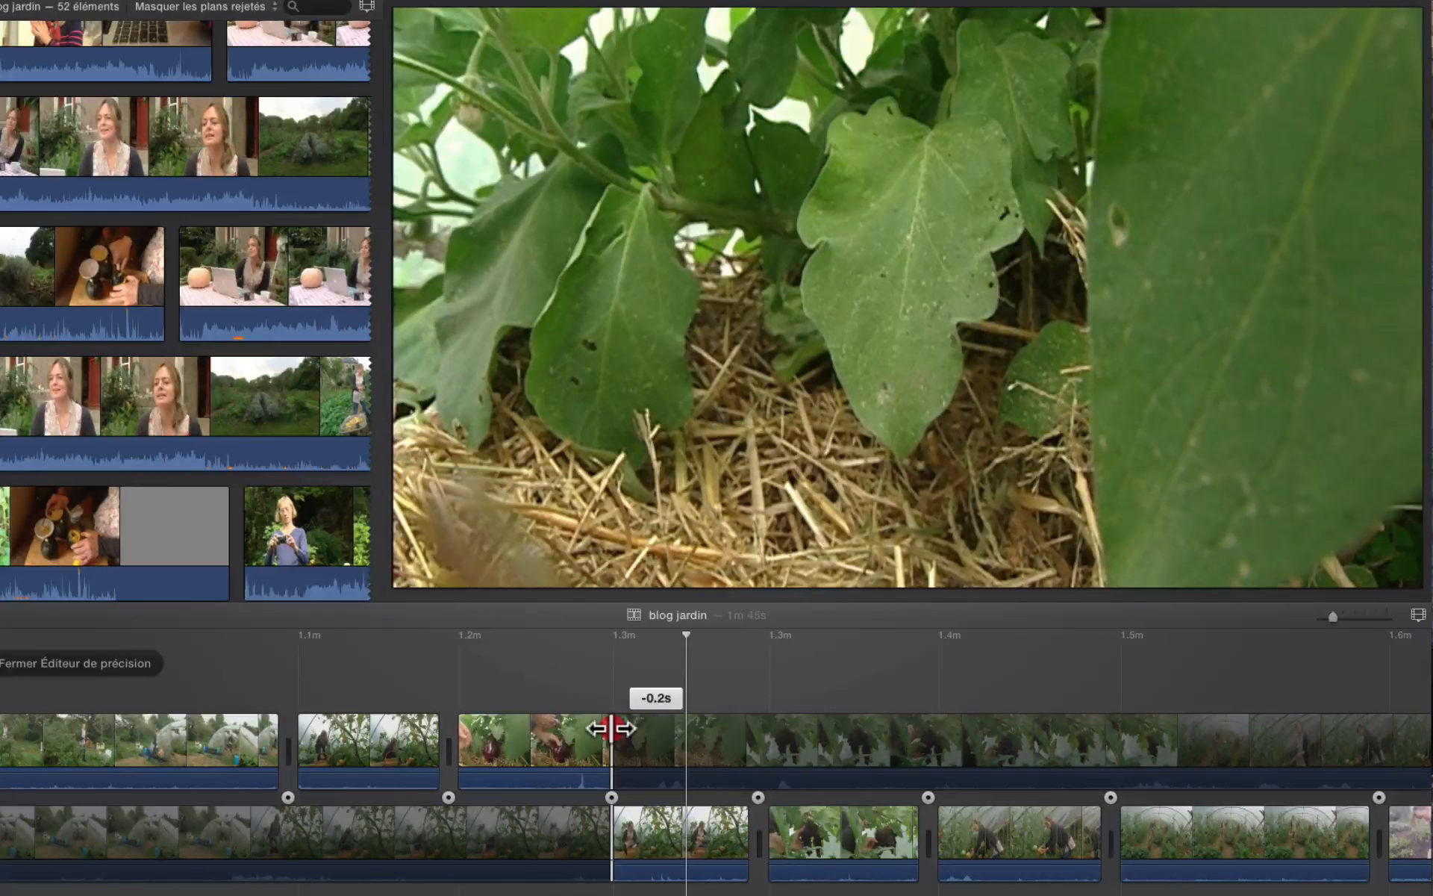
drag(611, 729, 526, 730)
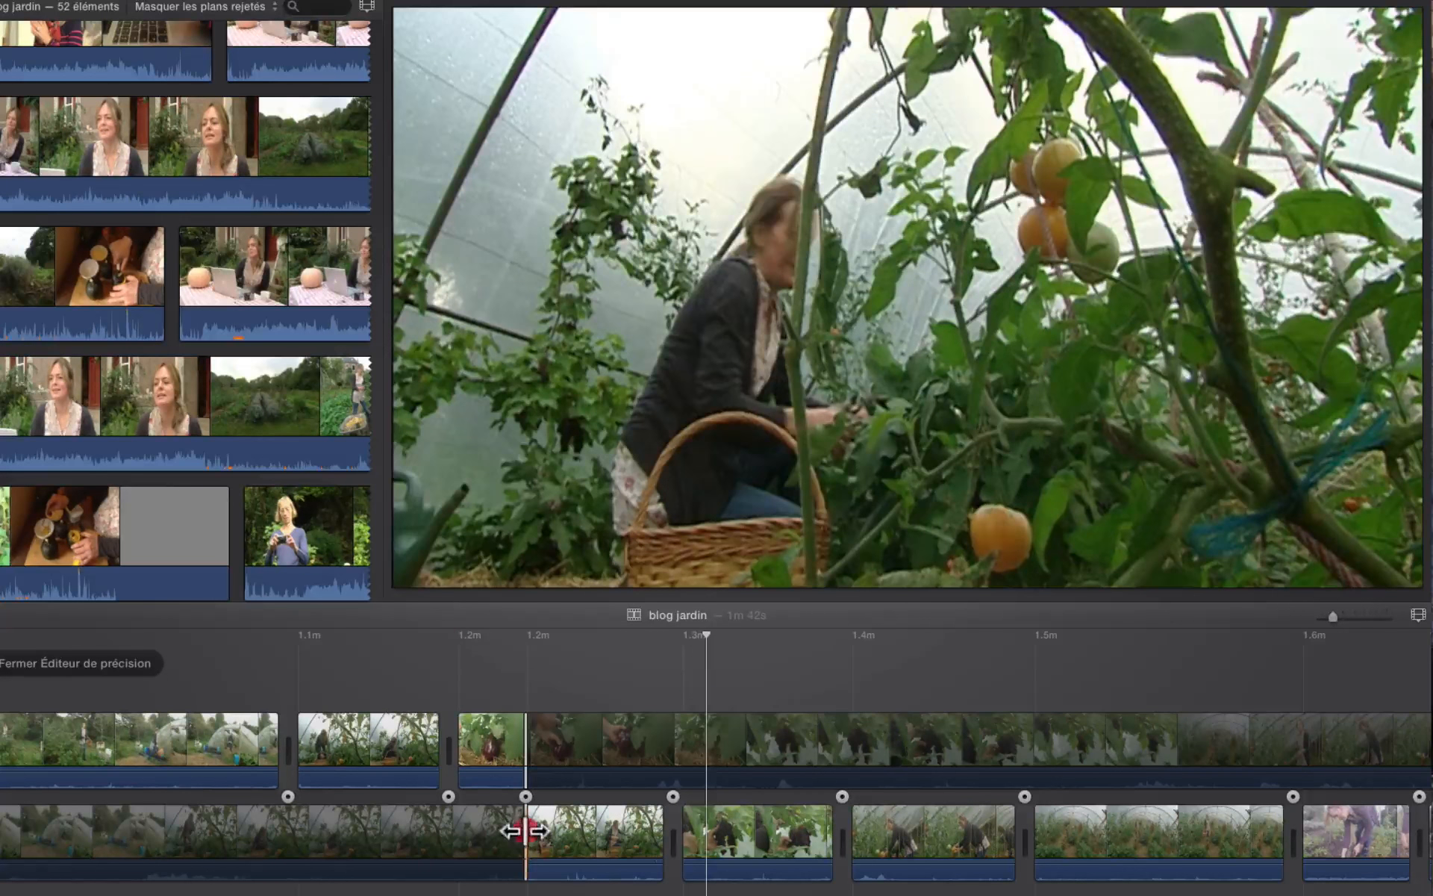
Extend the start of the greenhouse clip following the aubergine clip and play across the cut.
drag(525, 830, 481, 847)
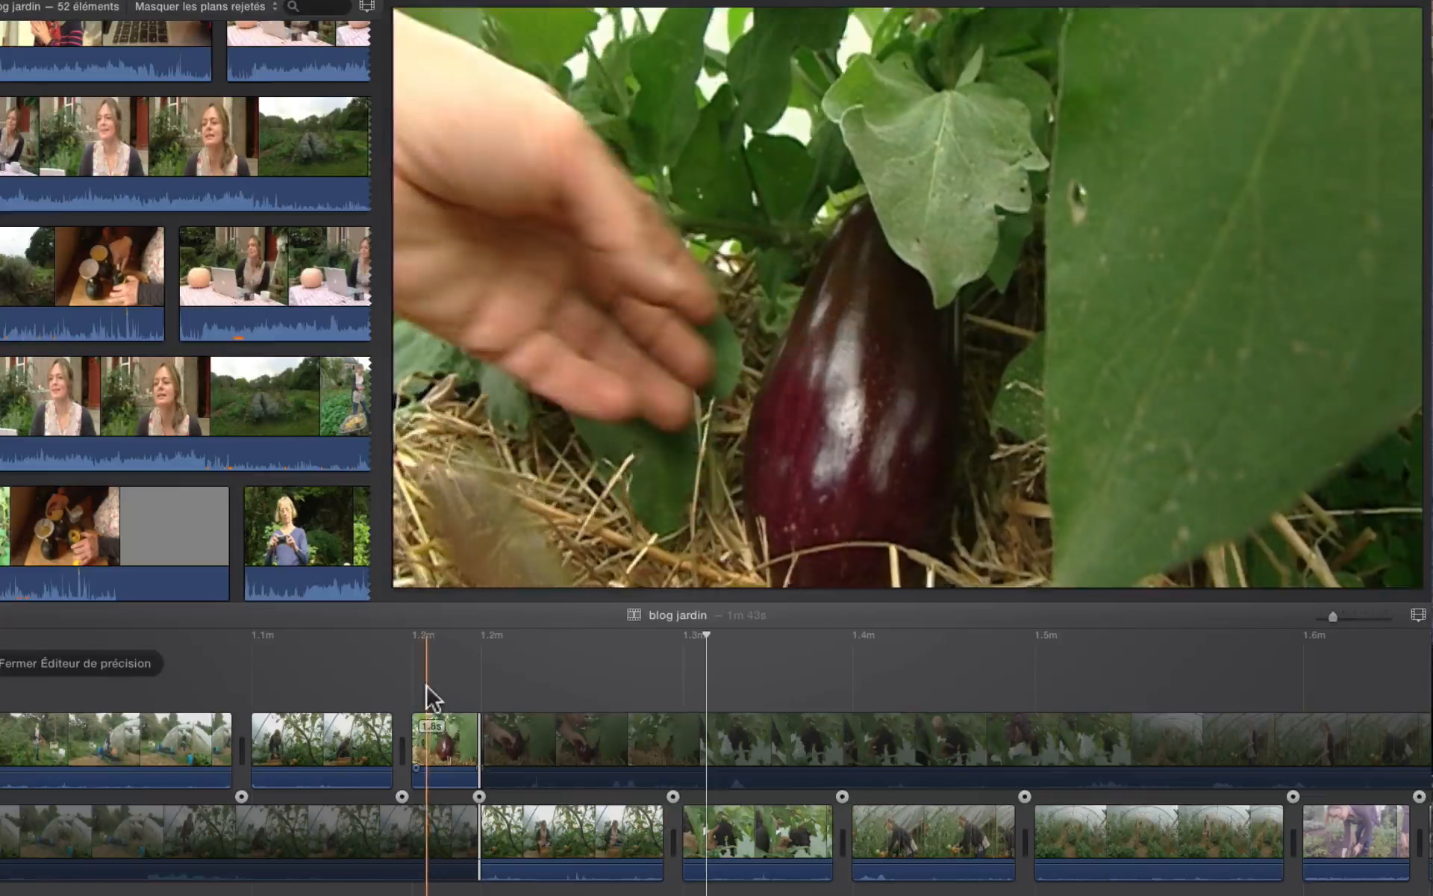
key(space)
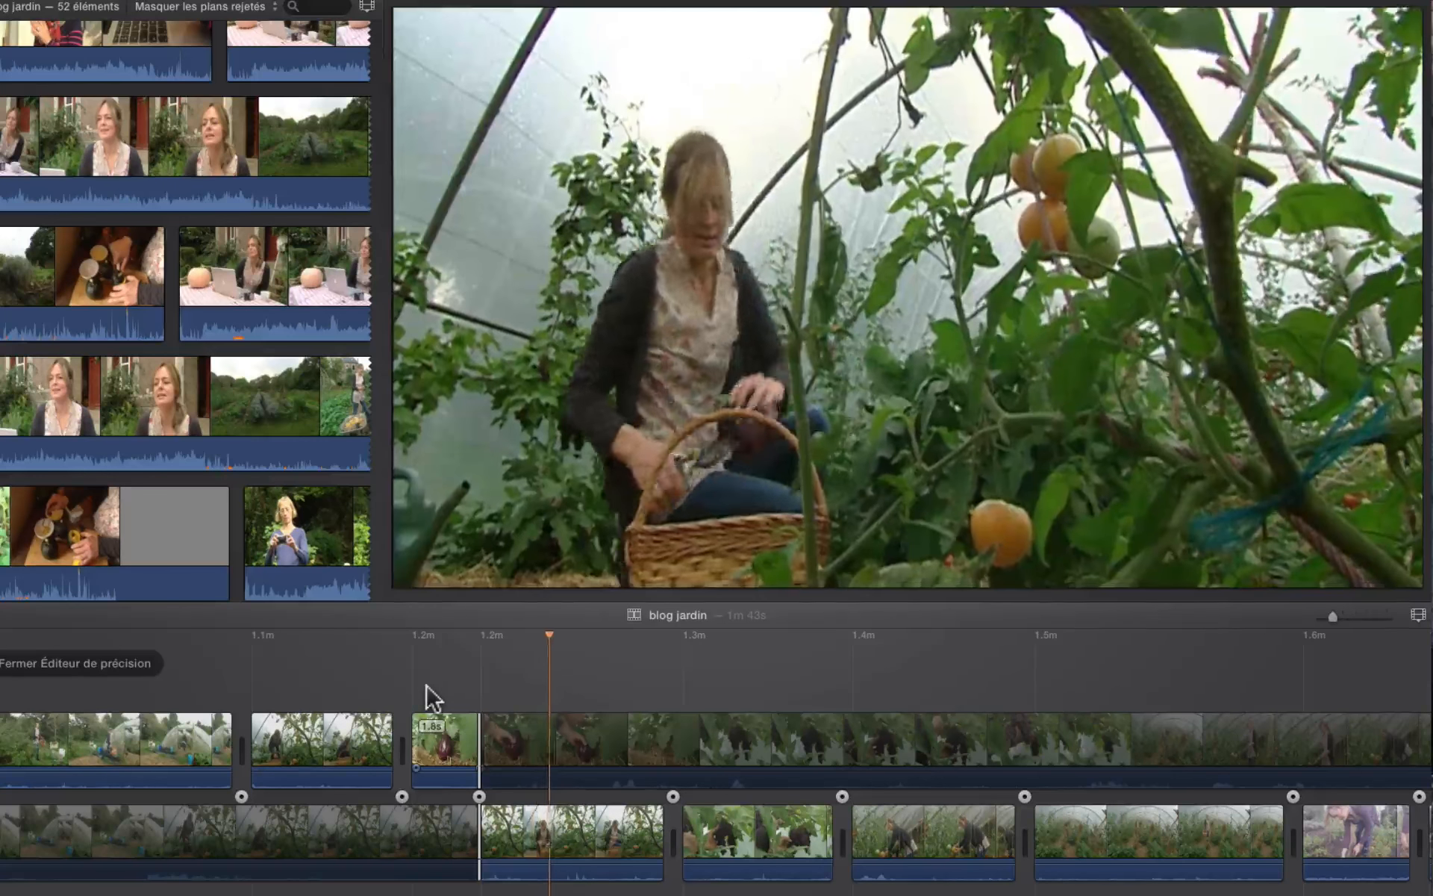
key(space)
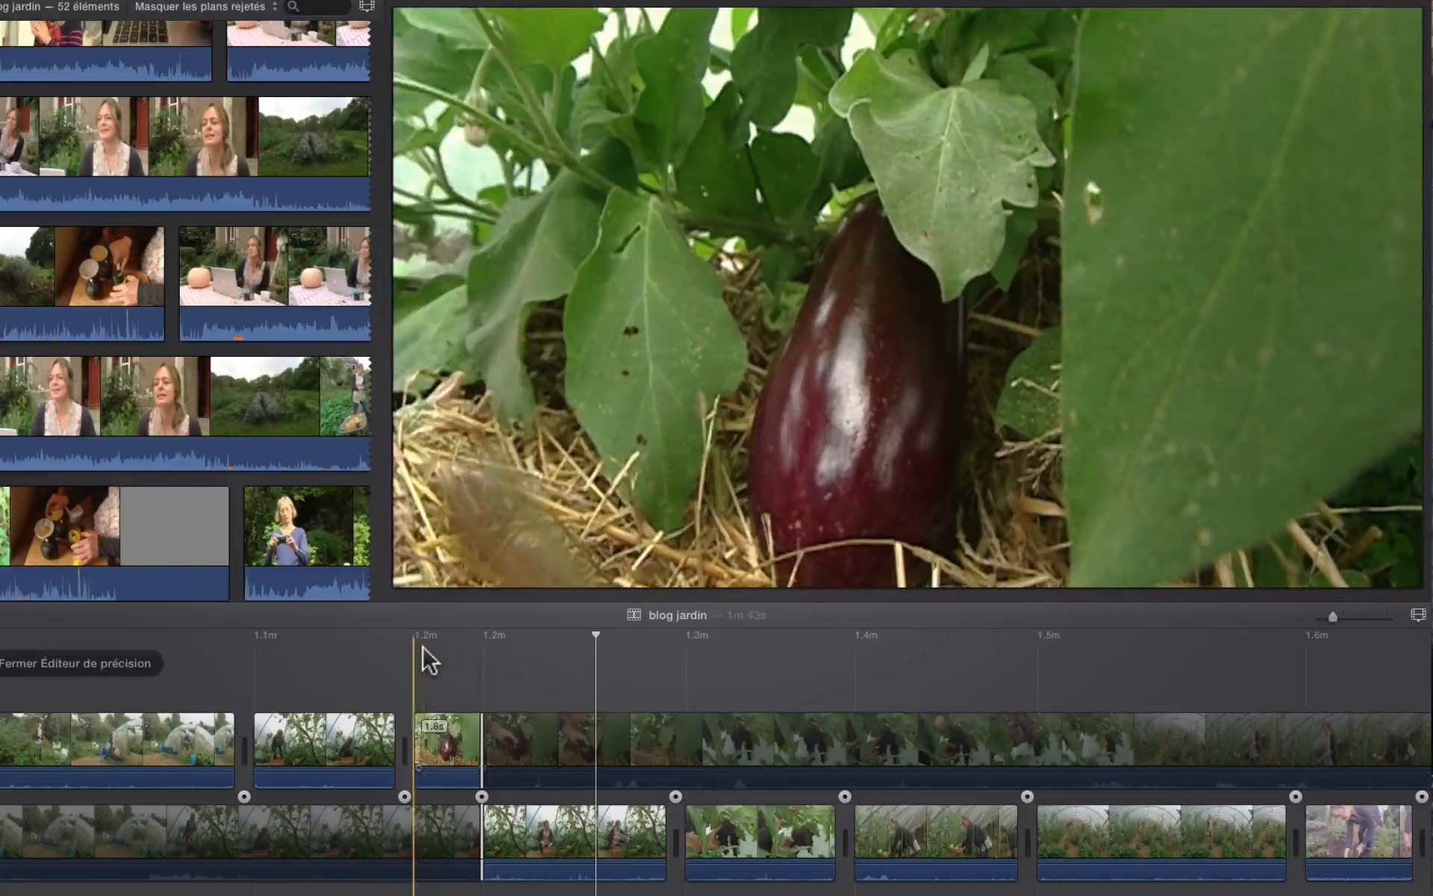
key(space)
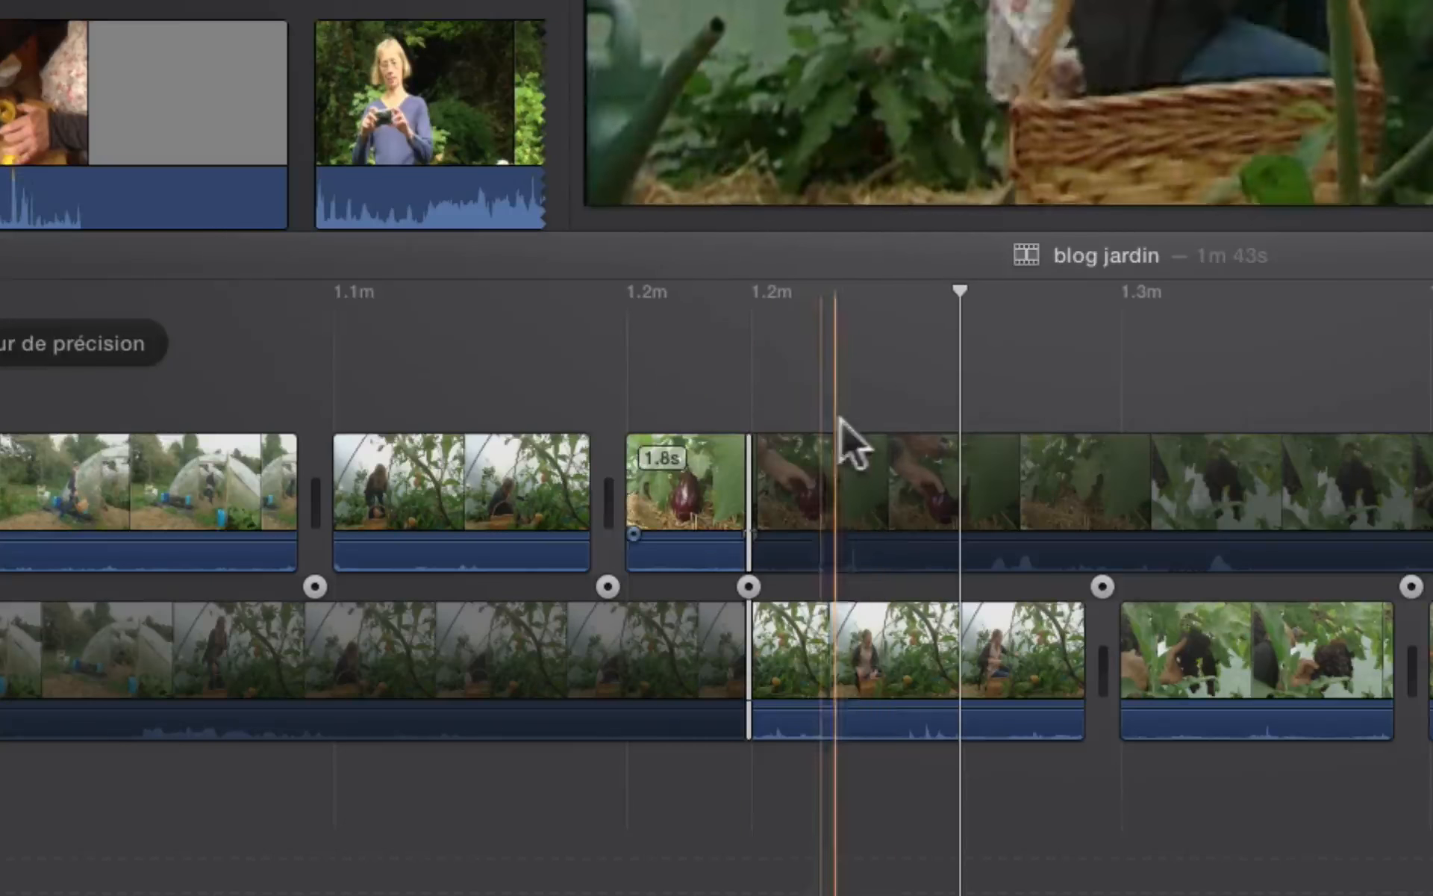
Roll the cut after the aubergine clip 0.4 s earlier, move it back until that clip lasts about 3 s, and play across it.
click(750, 589)
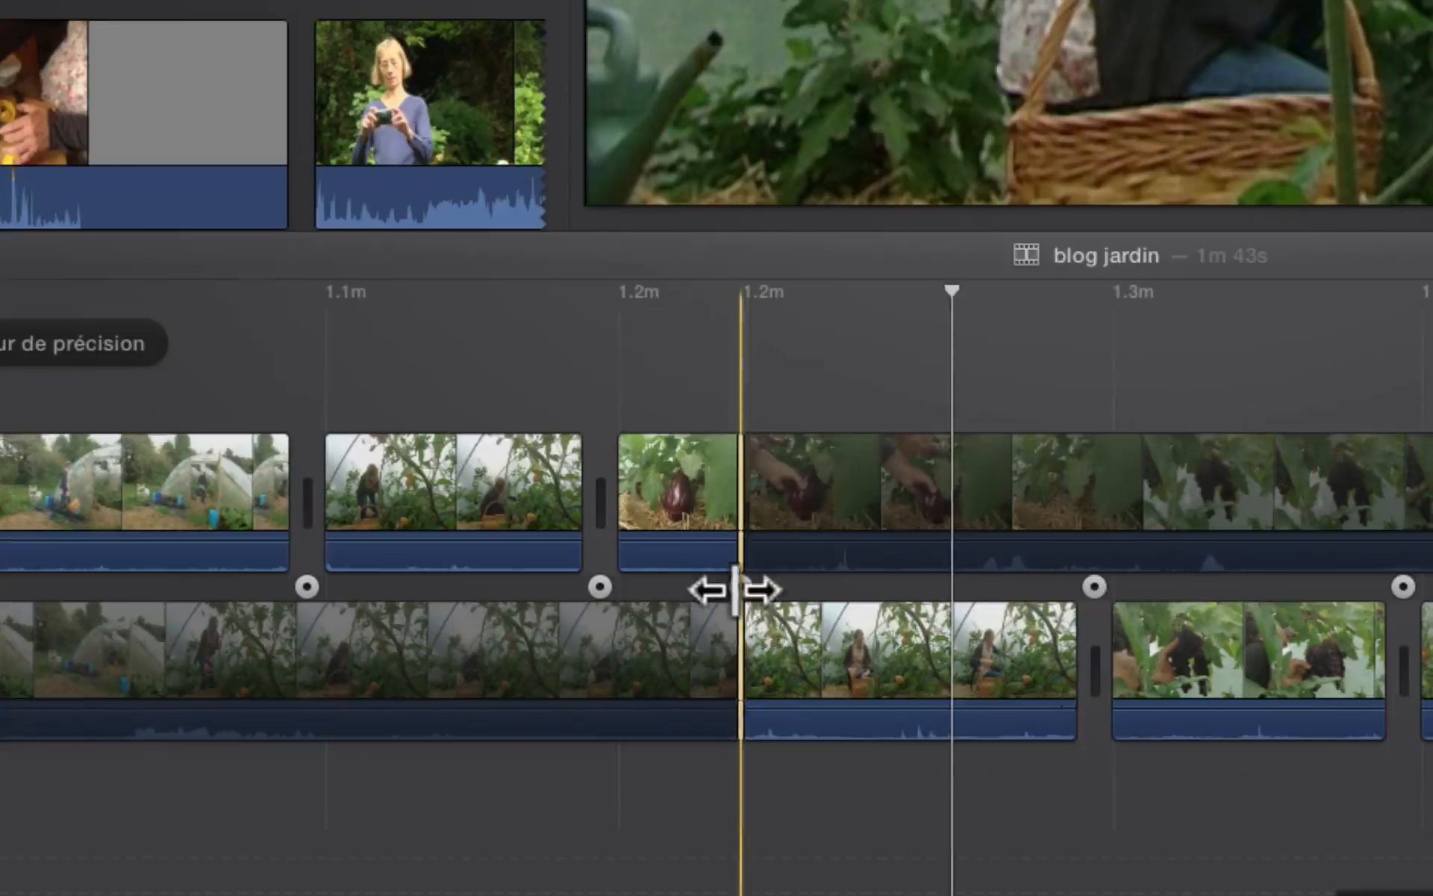
click(736, 587)
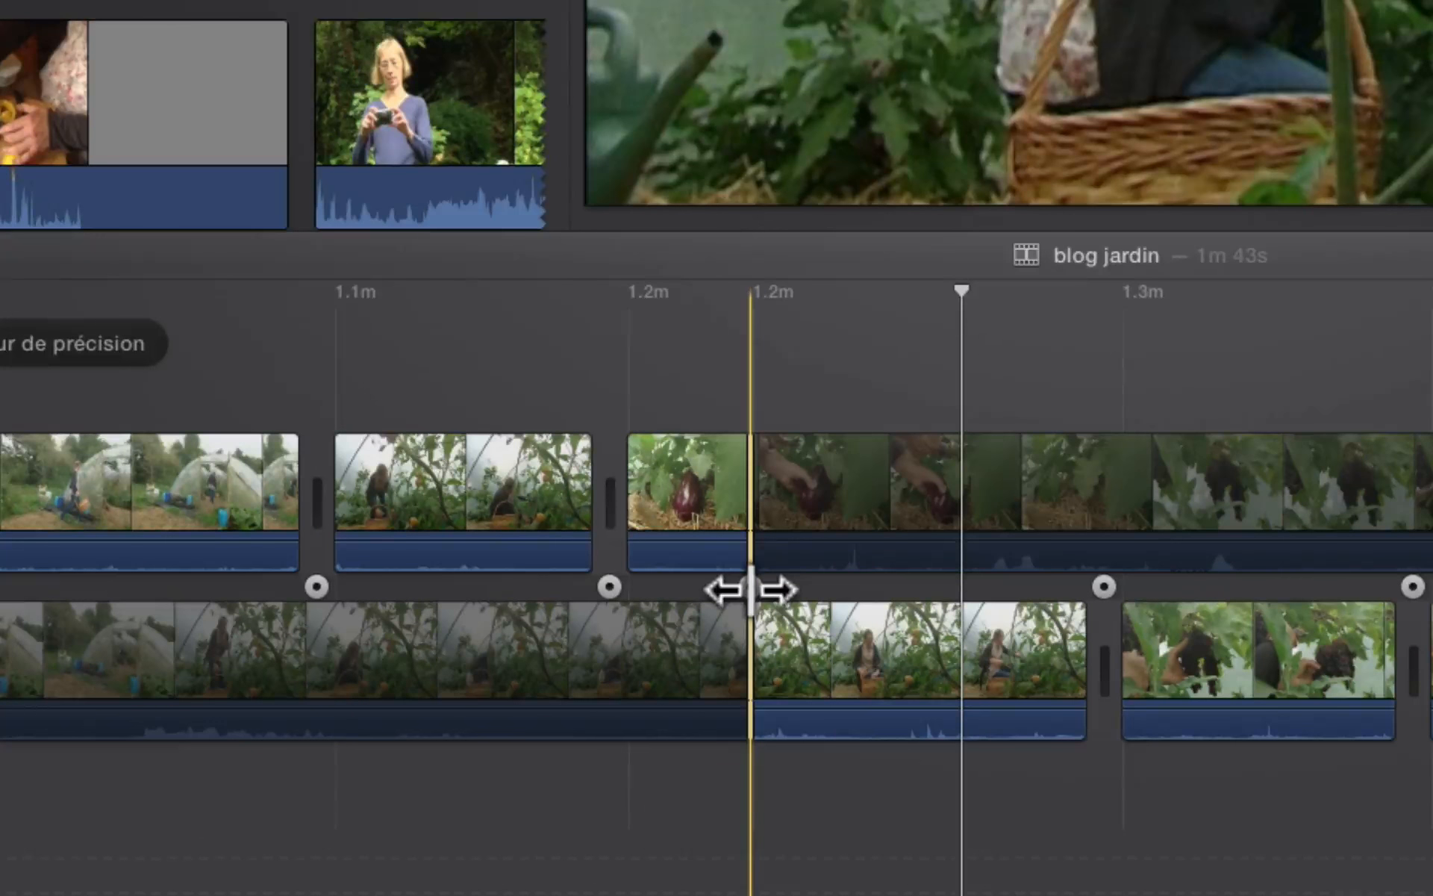
scroll(750, 585, right, 1)
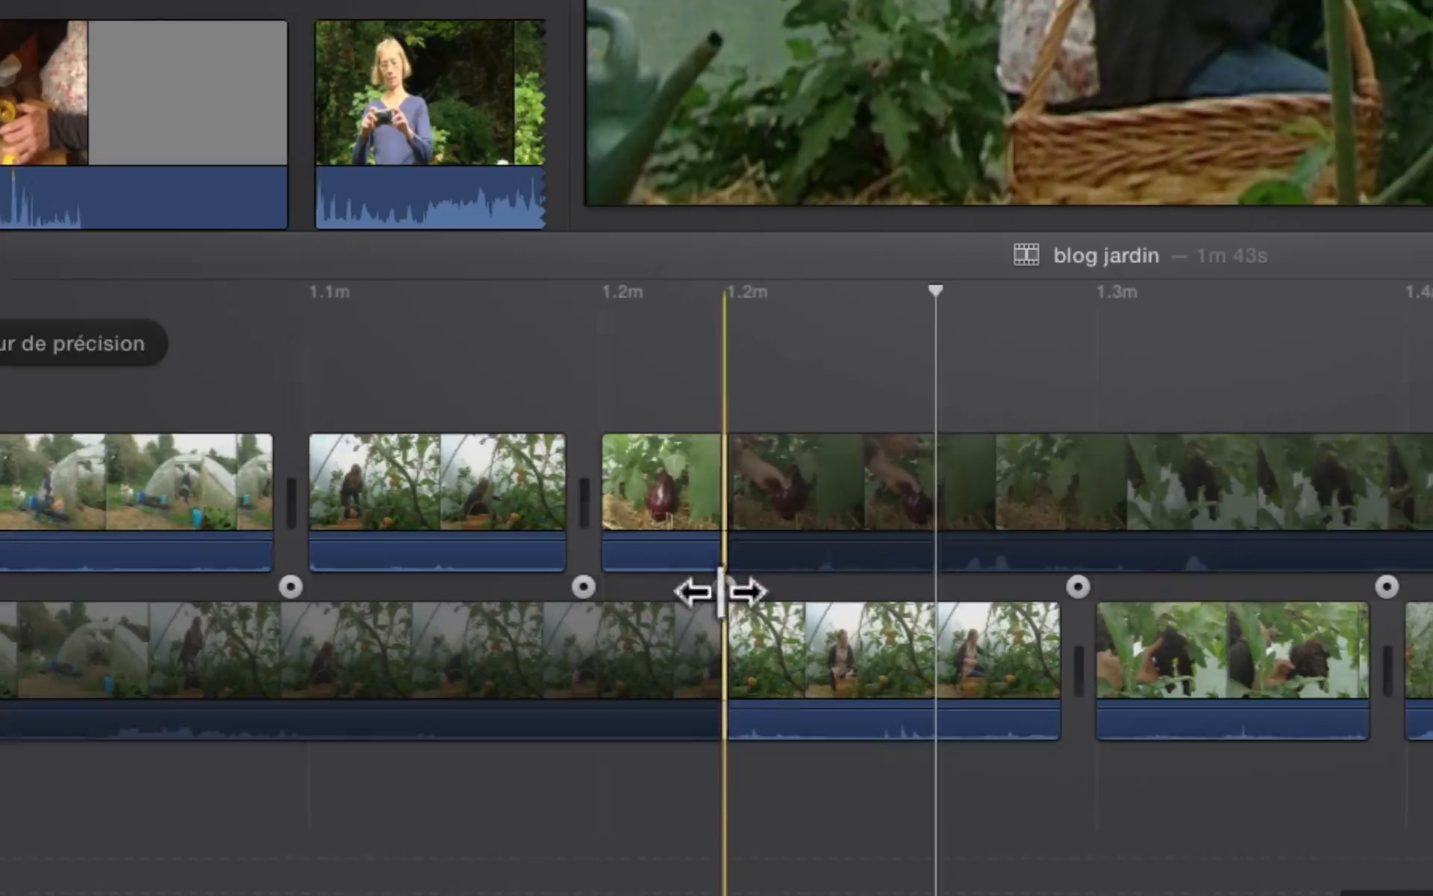
click(720, 586)
click(721, 588)
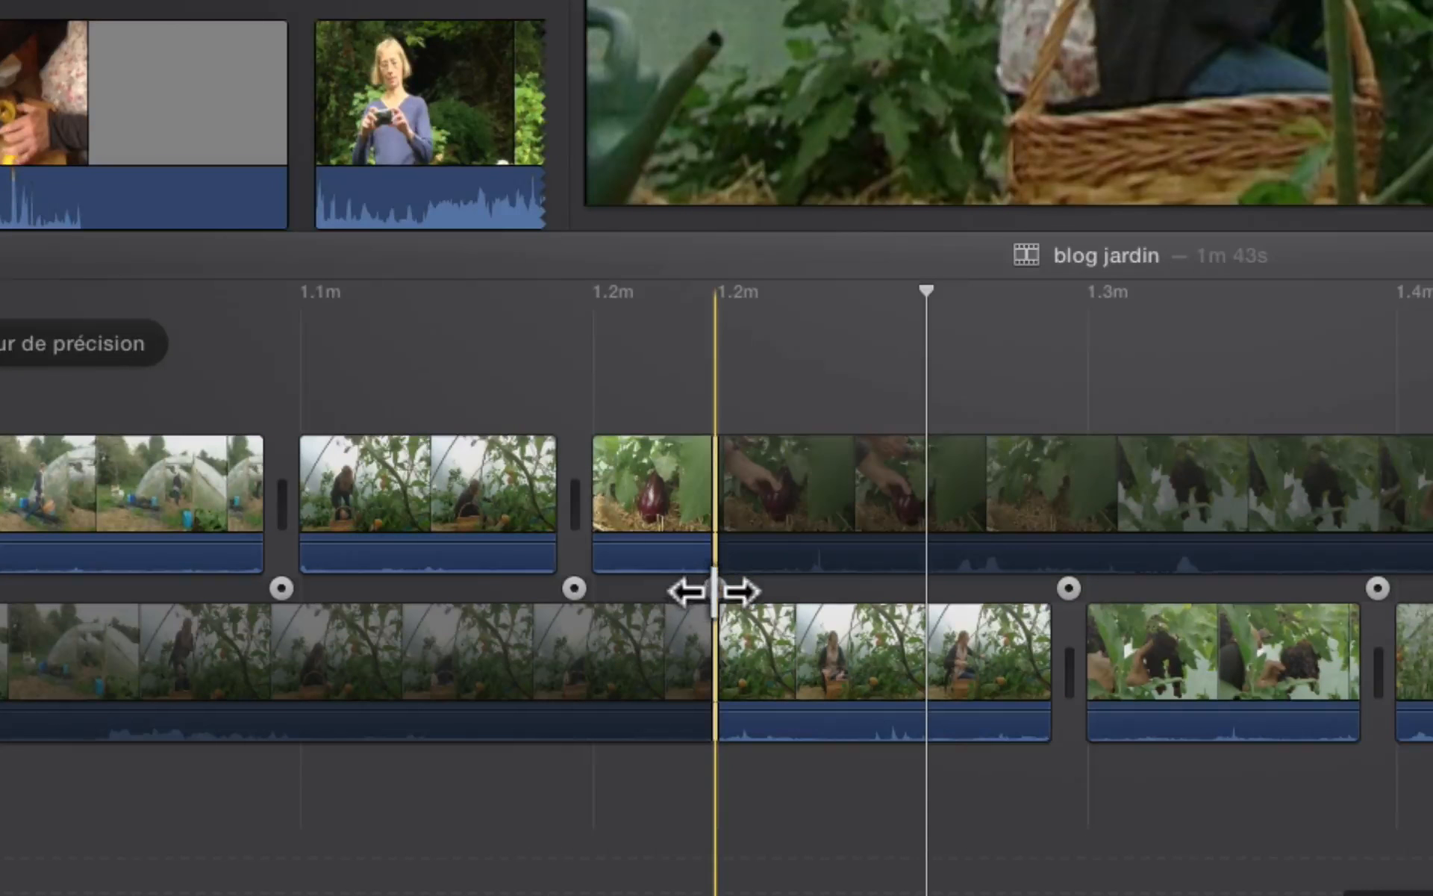
drag(715, 592, 679, 593)
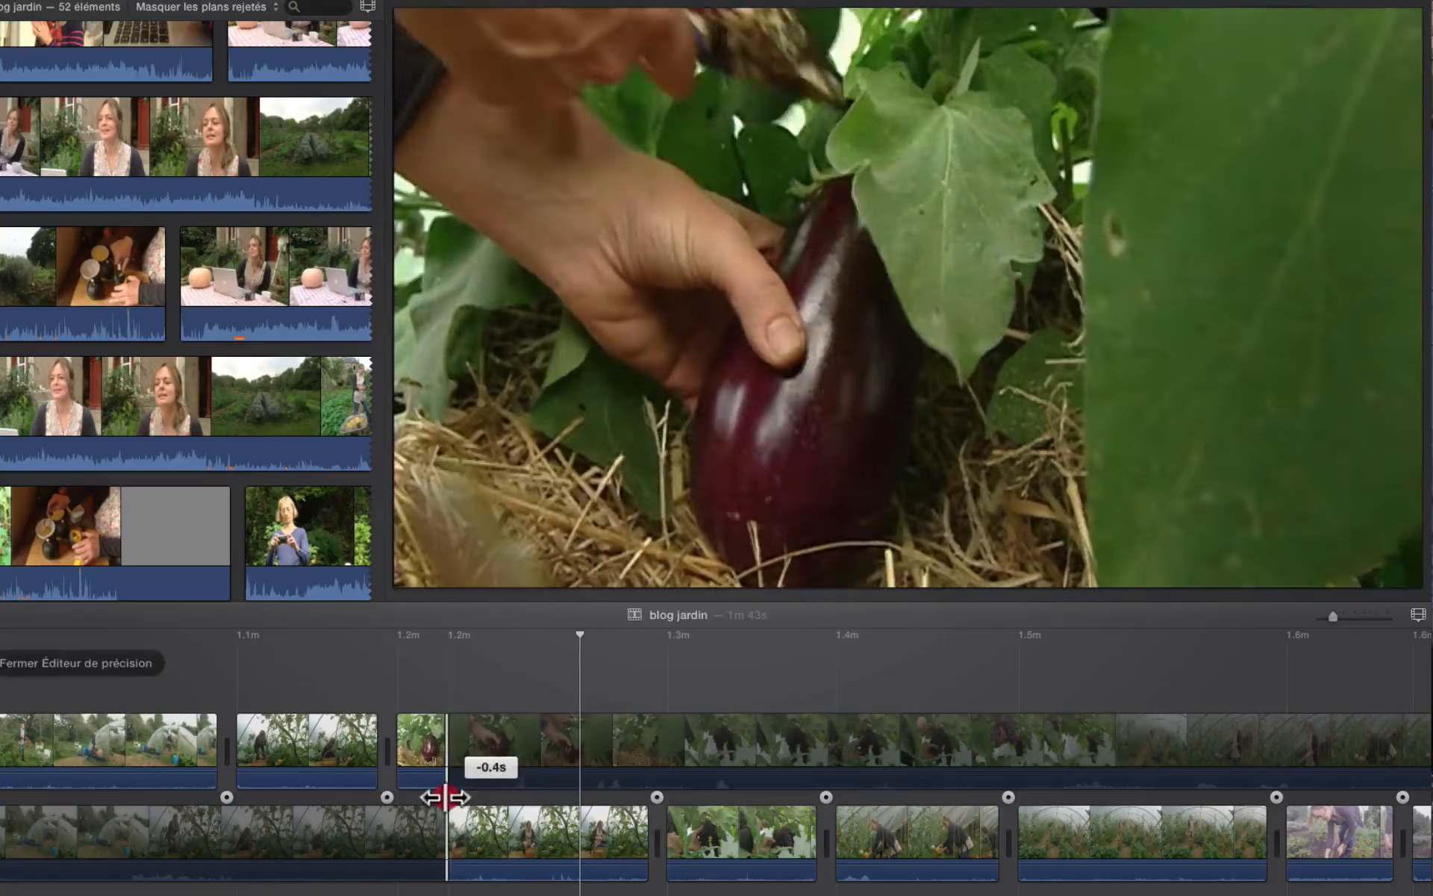
drag(446, 798, 511, 794)
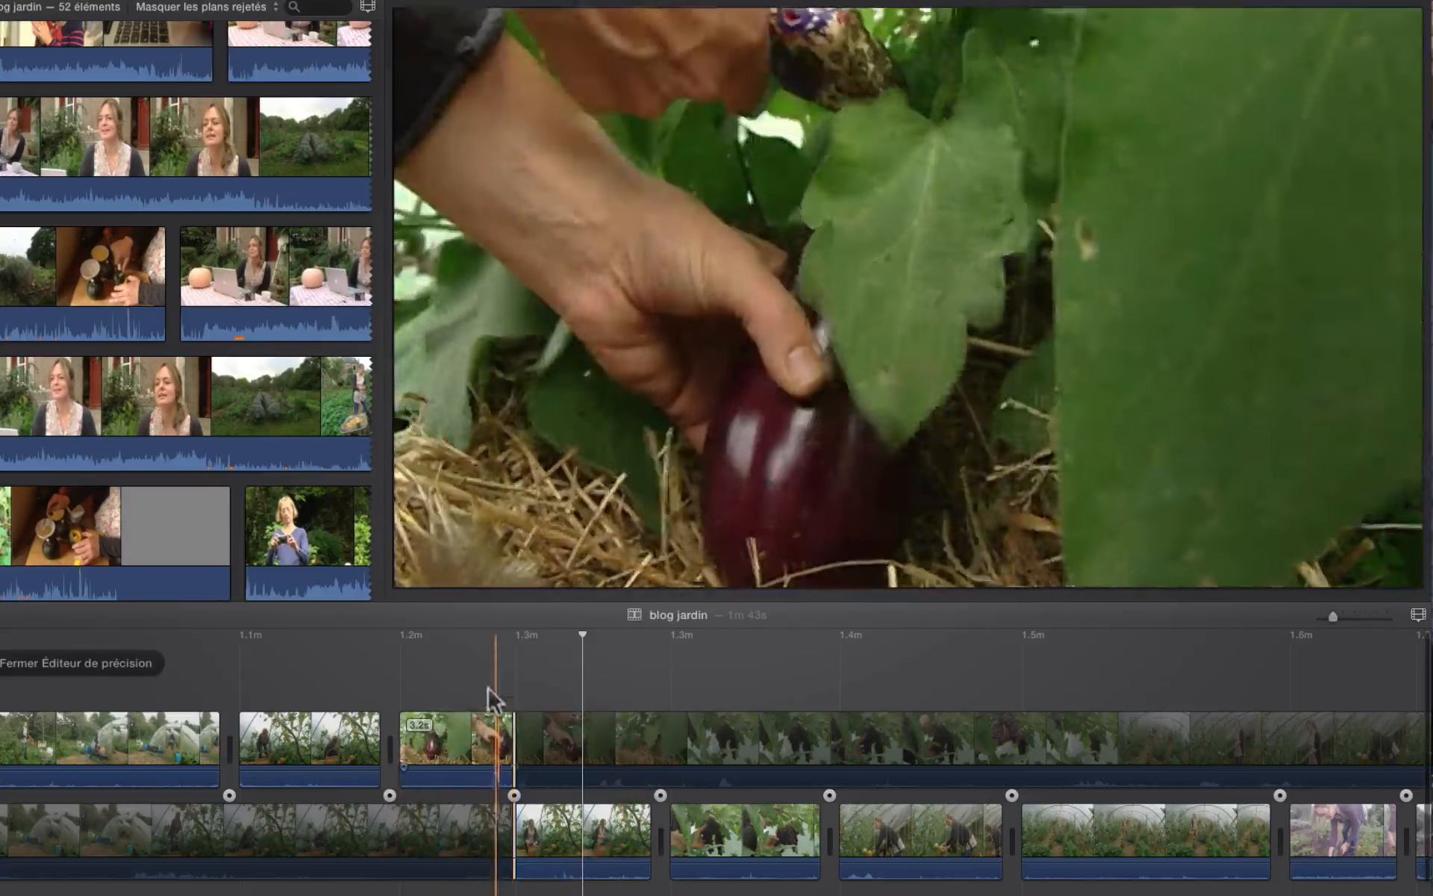
key(space)
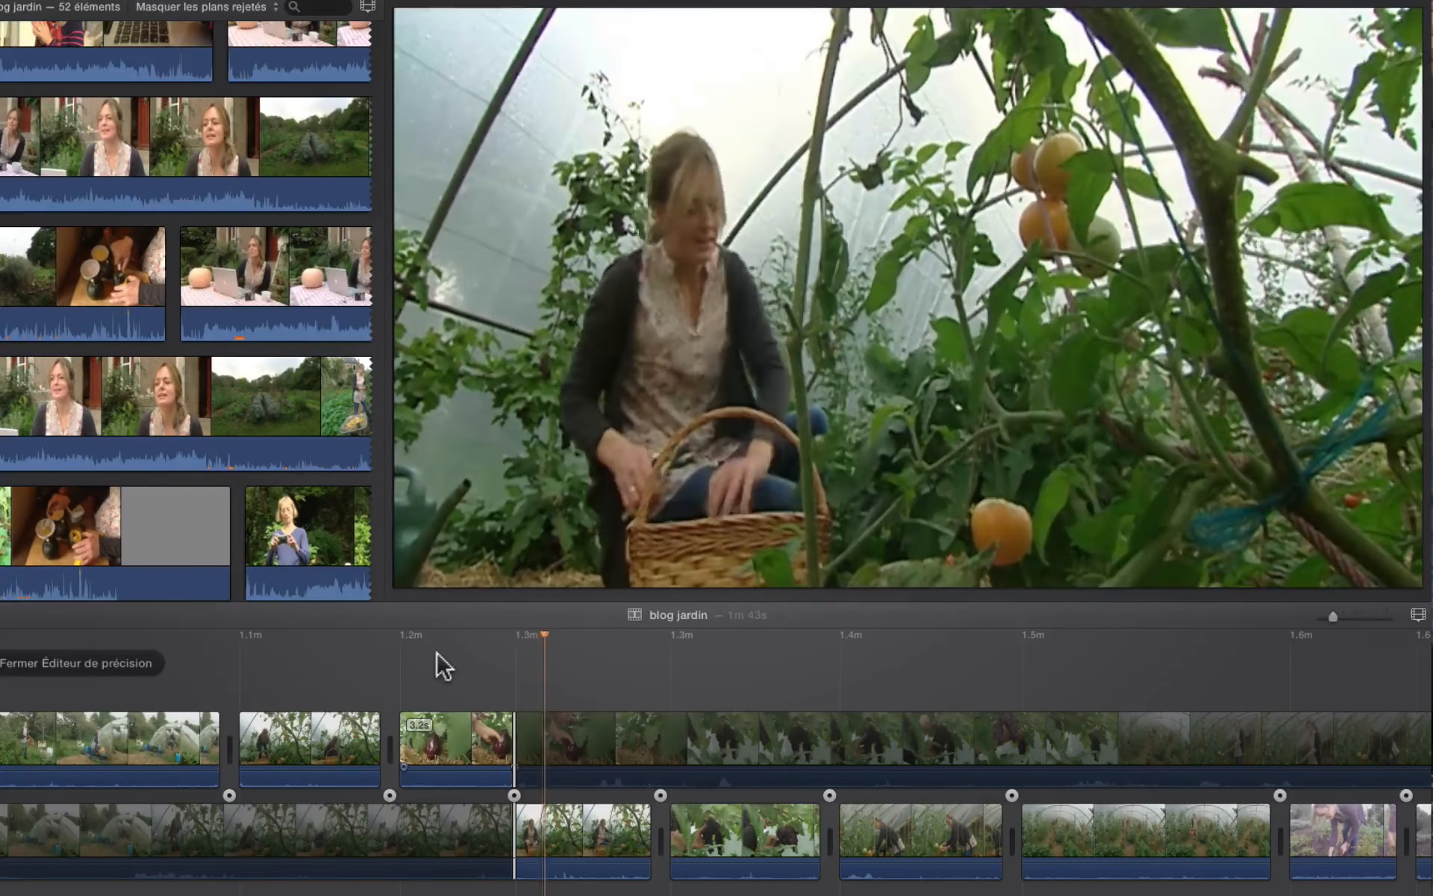
click(426, 626)
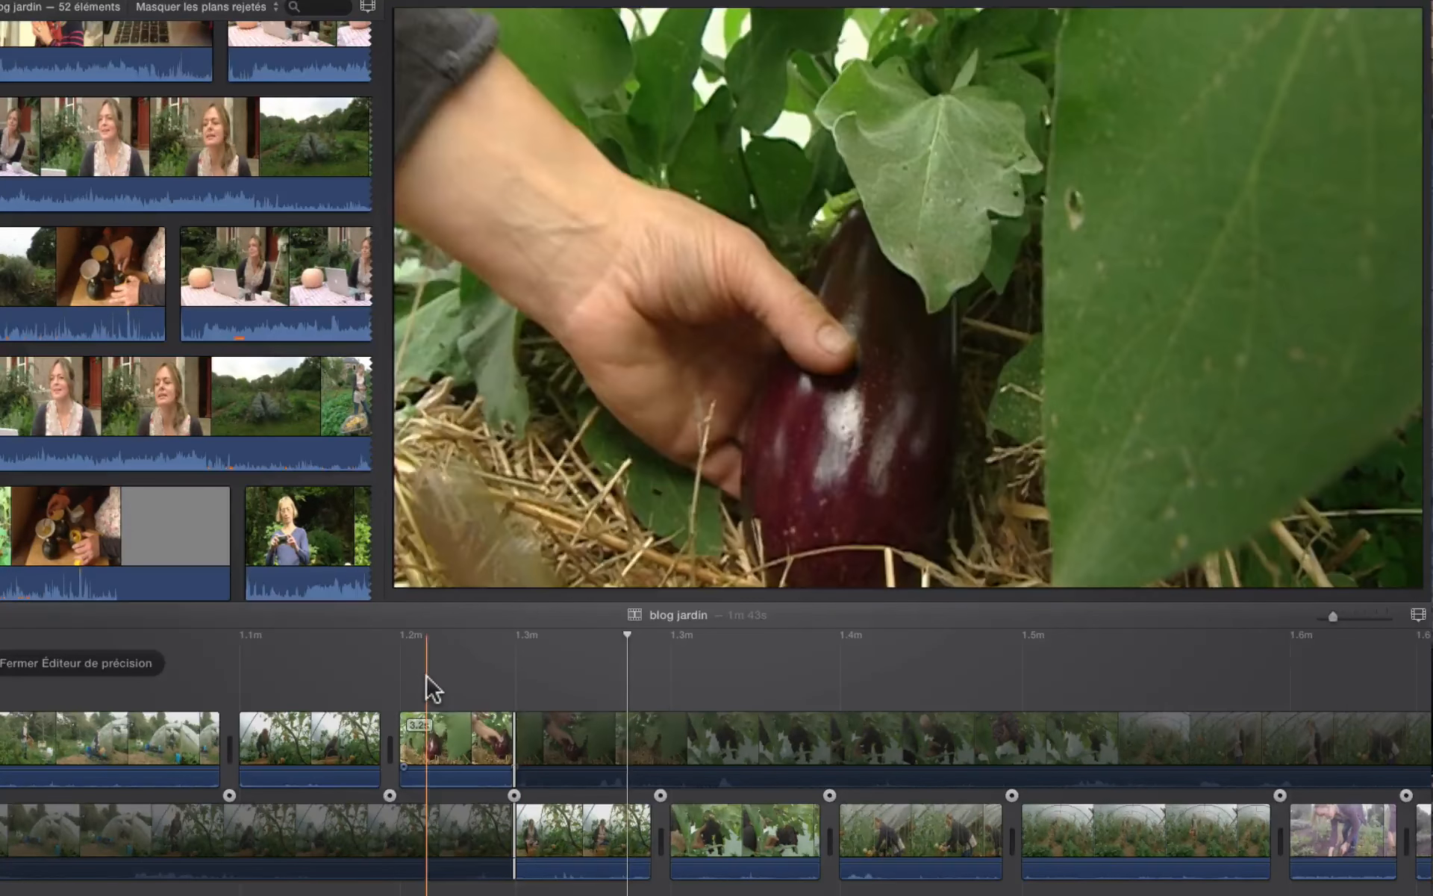
key(space)
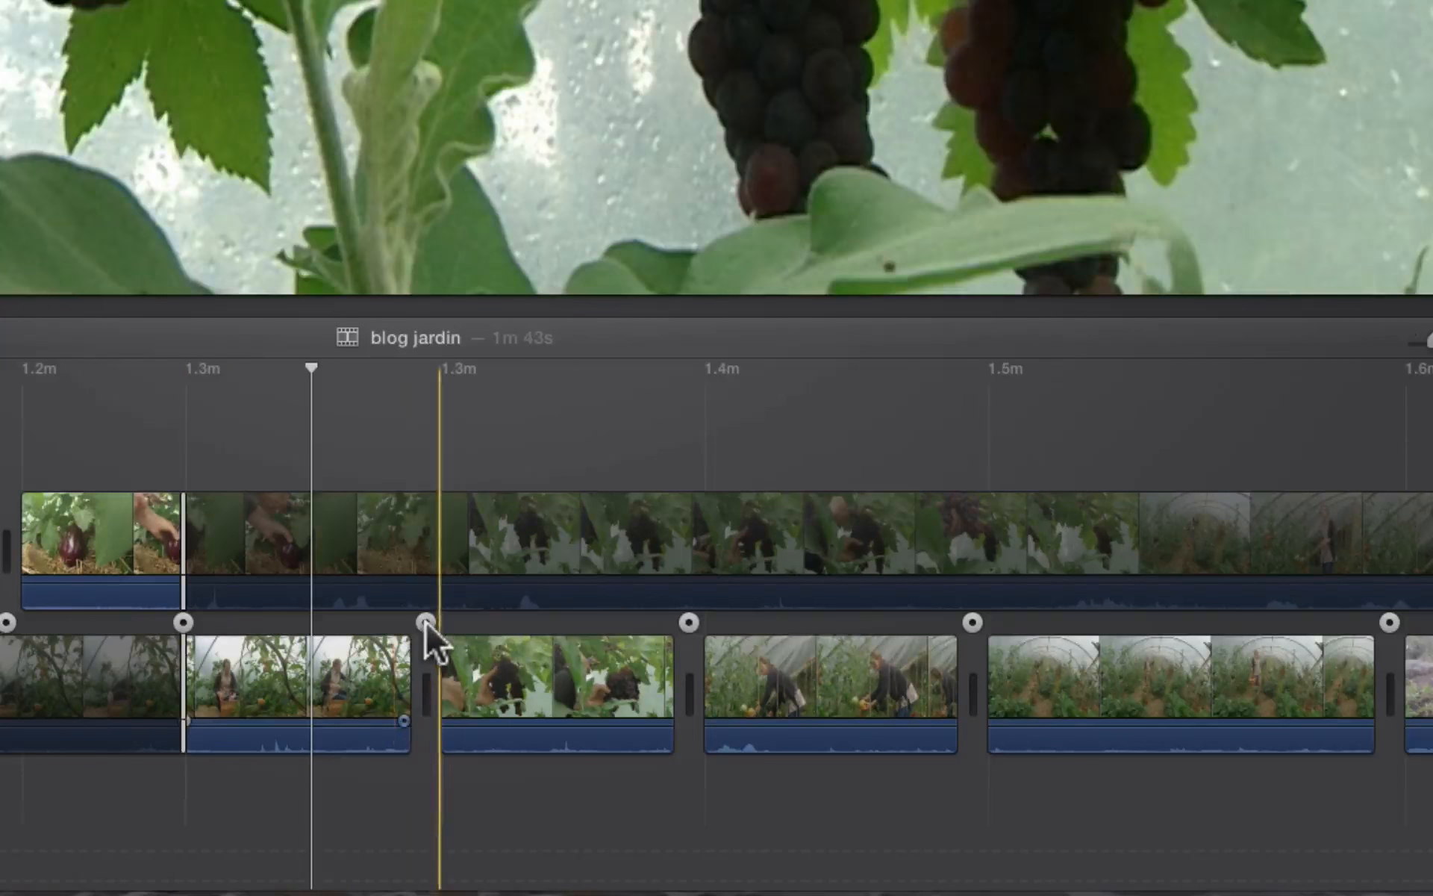
Move to the cut before the grape clip, extend the preceding greenhouse clip to 4.8 s, and play across the cut.
click(424, 621)
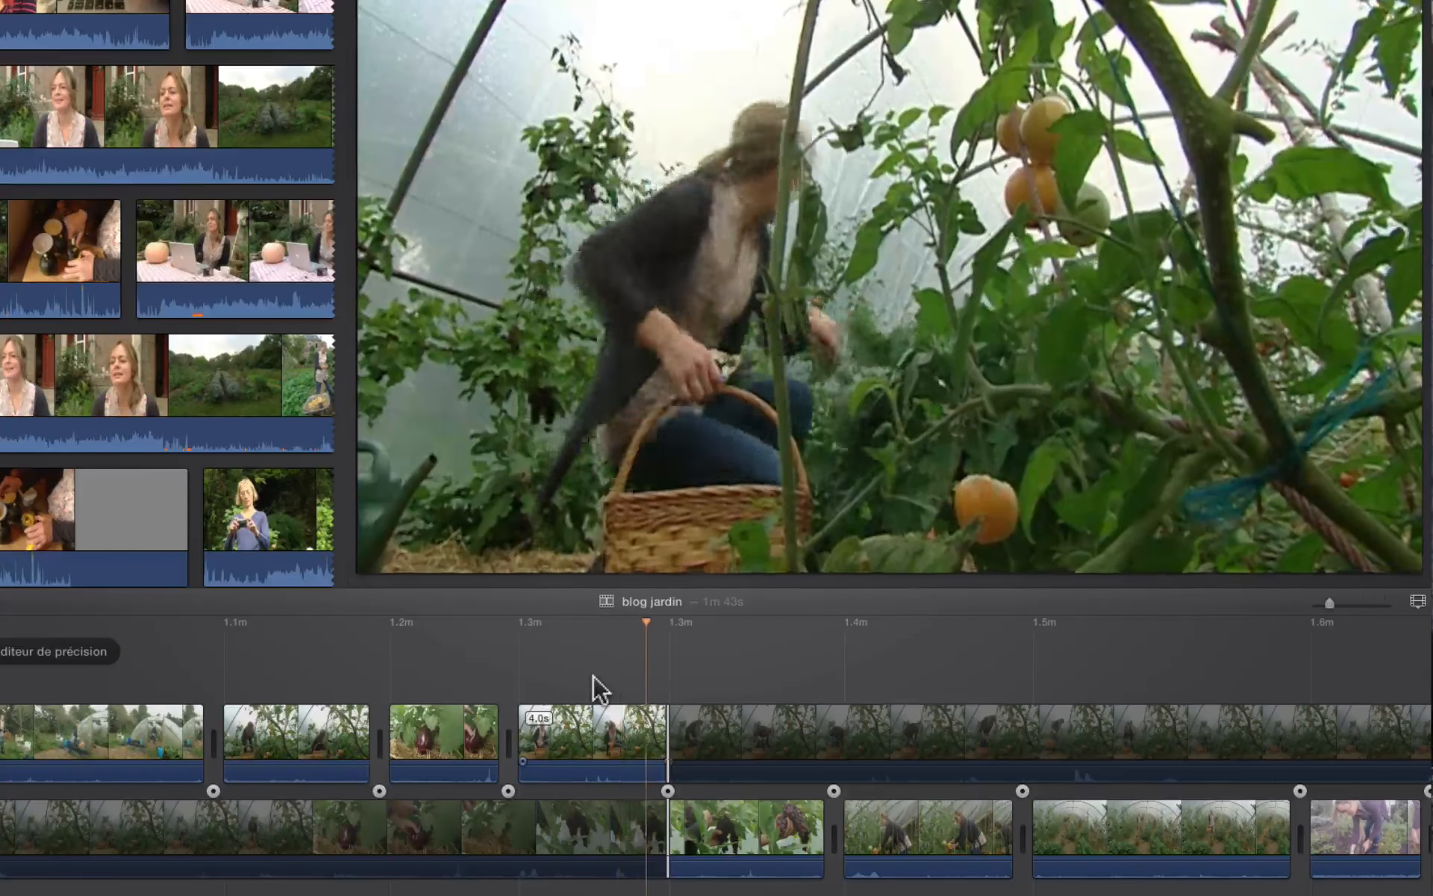
key(space)
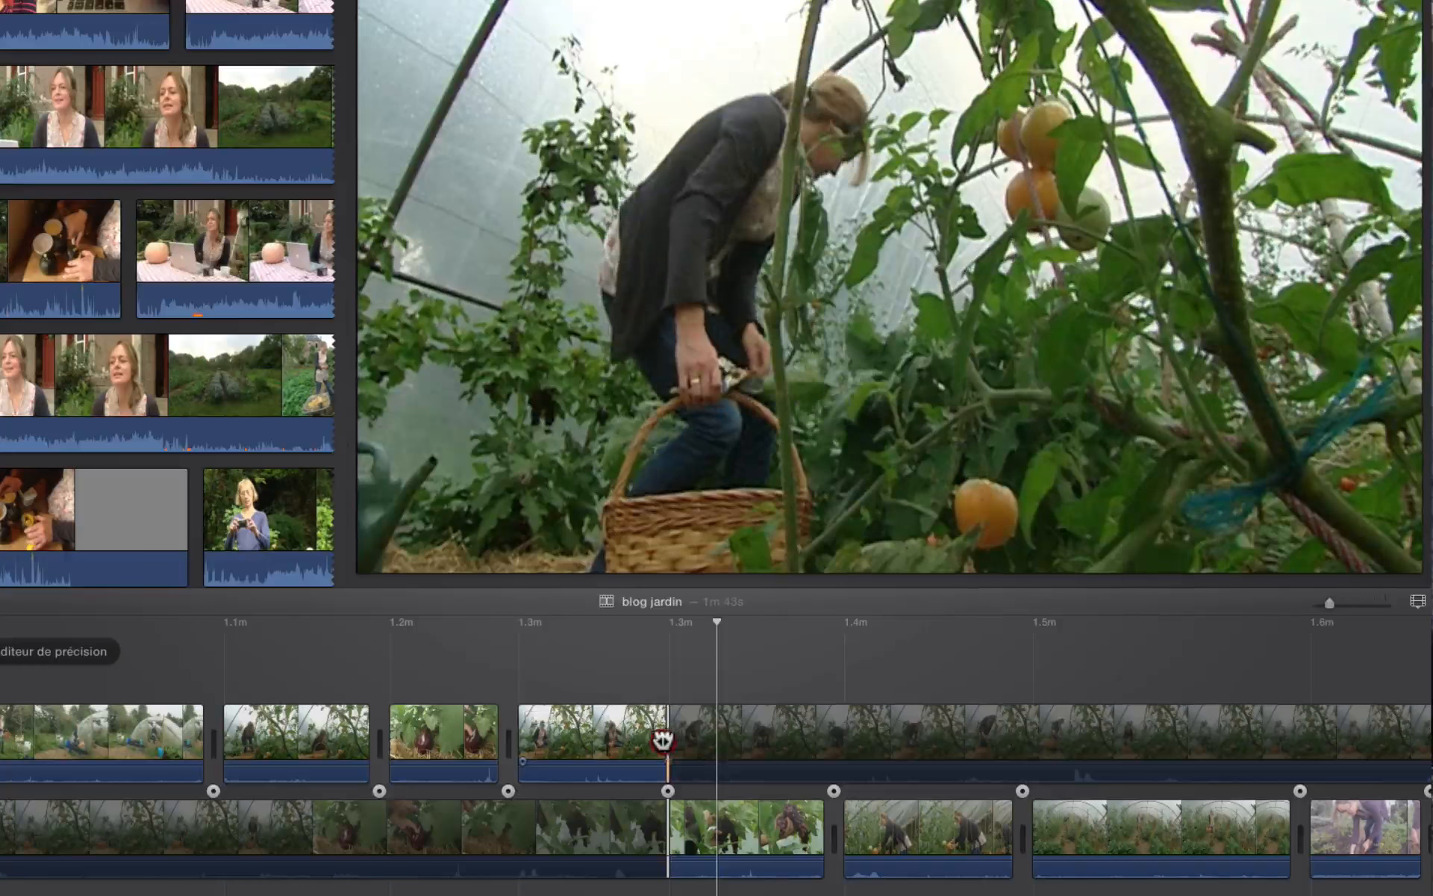
mouse_move(663, 741)
mouse_down()
mouse_move(649, 739)
mouse_move(714, 749)
mouse_move(640, 745)
mouse_up()
drag(665, 826, 679, 792)
key(space)
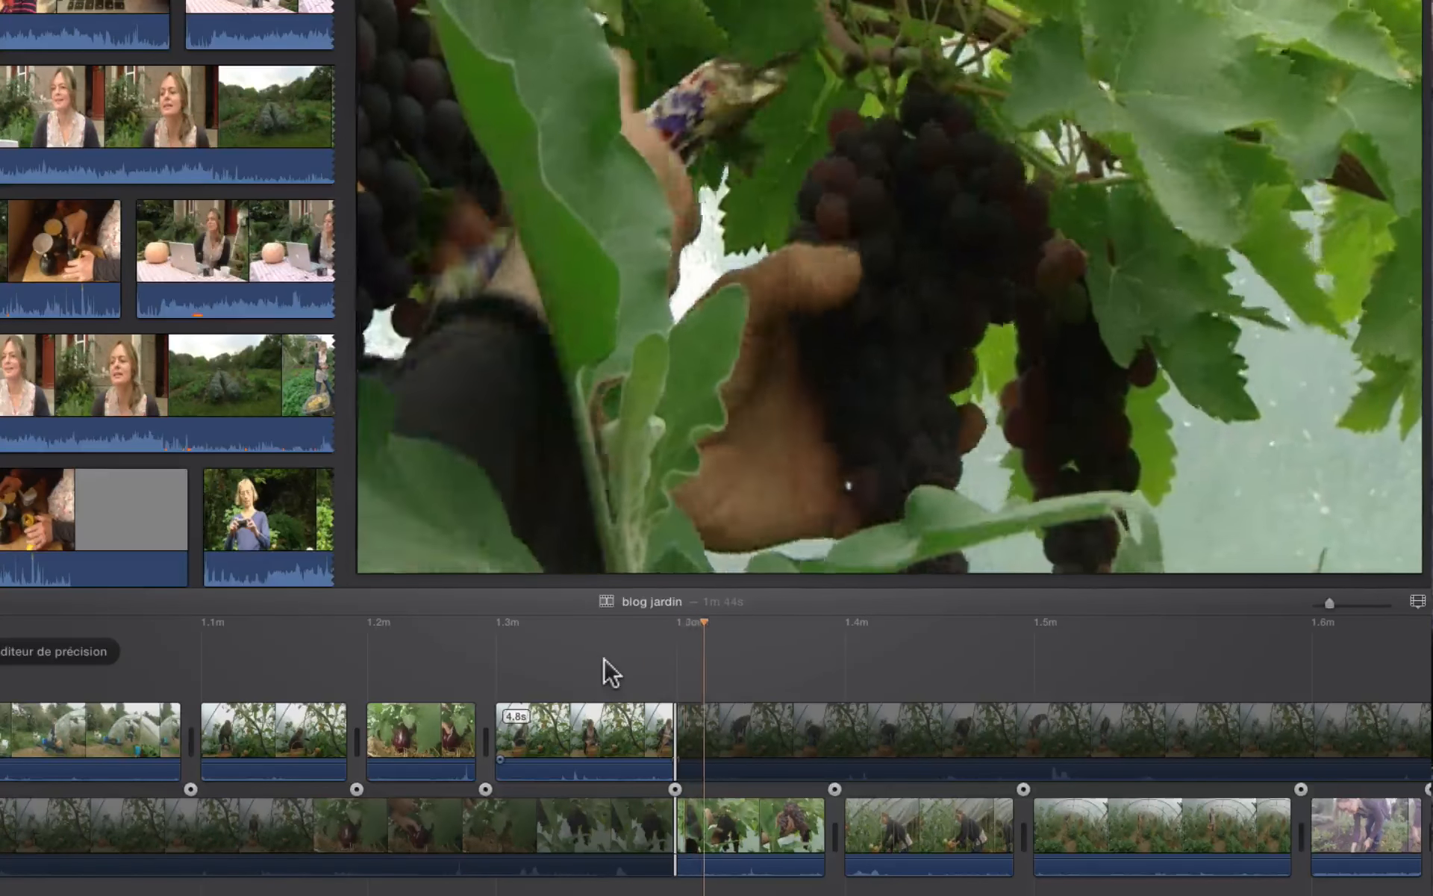
key(space)
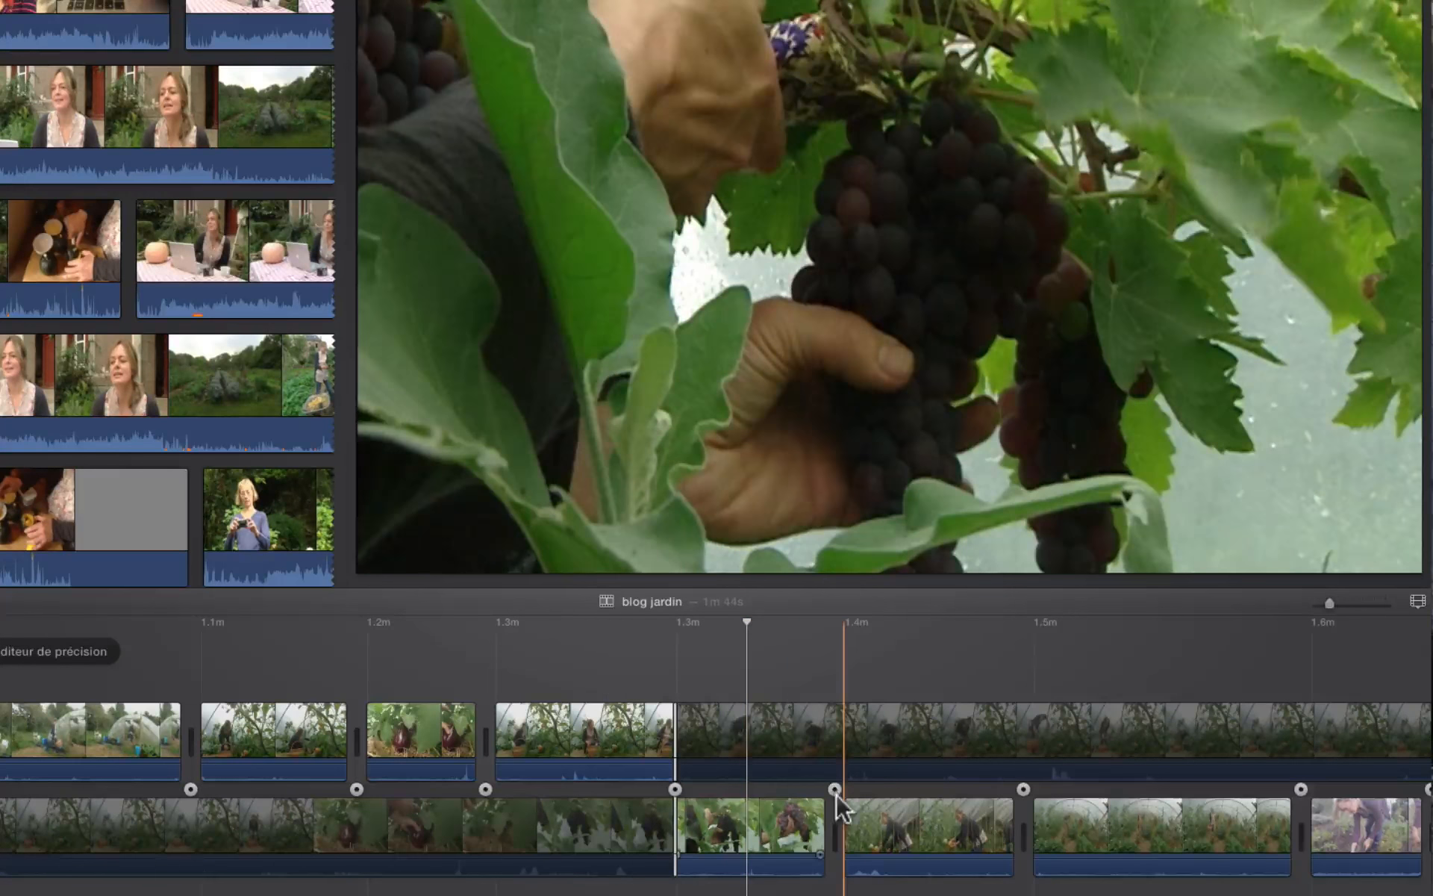
Select the cut after the grape clip and close the precision editor to return to the normal timeline.
click(835, 789)
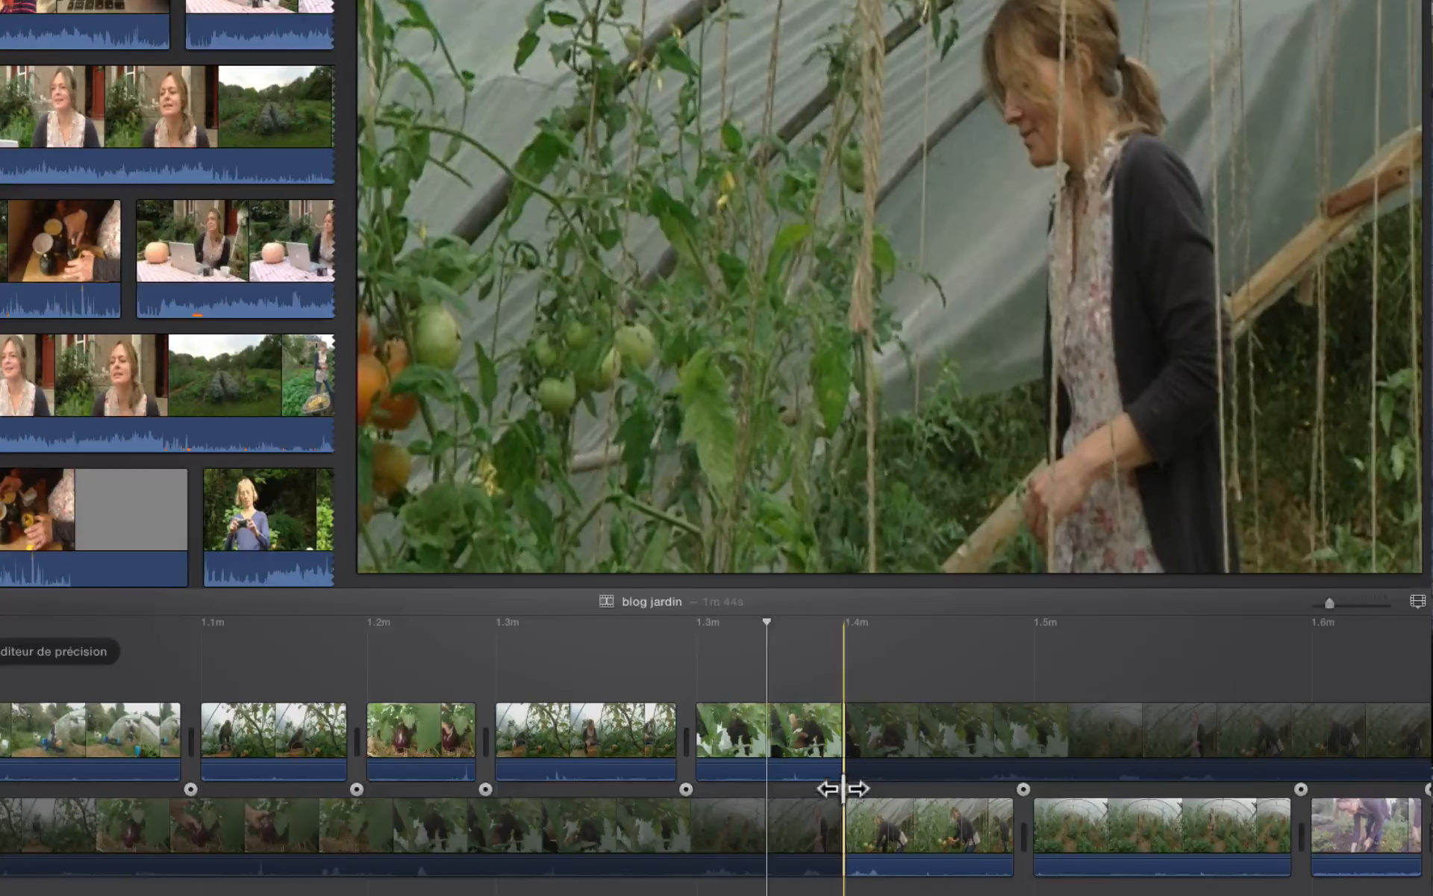
key(Return)
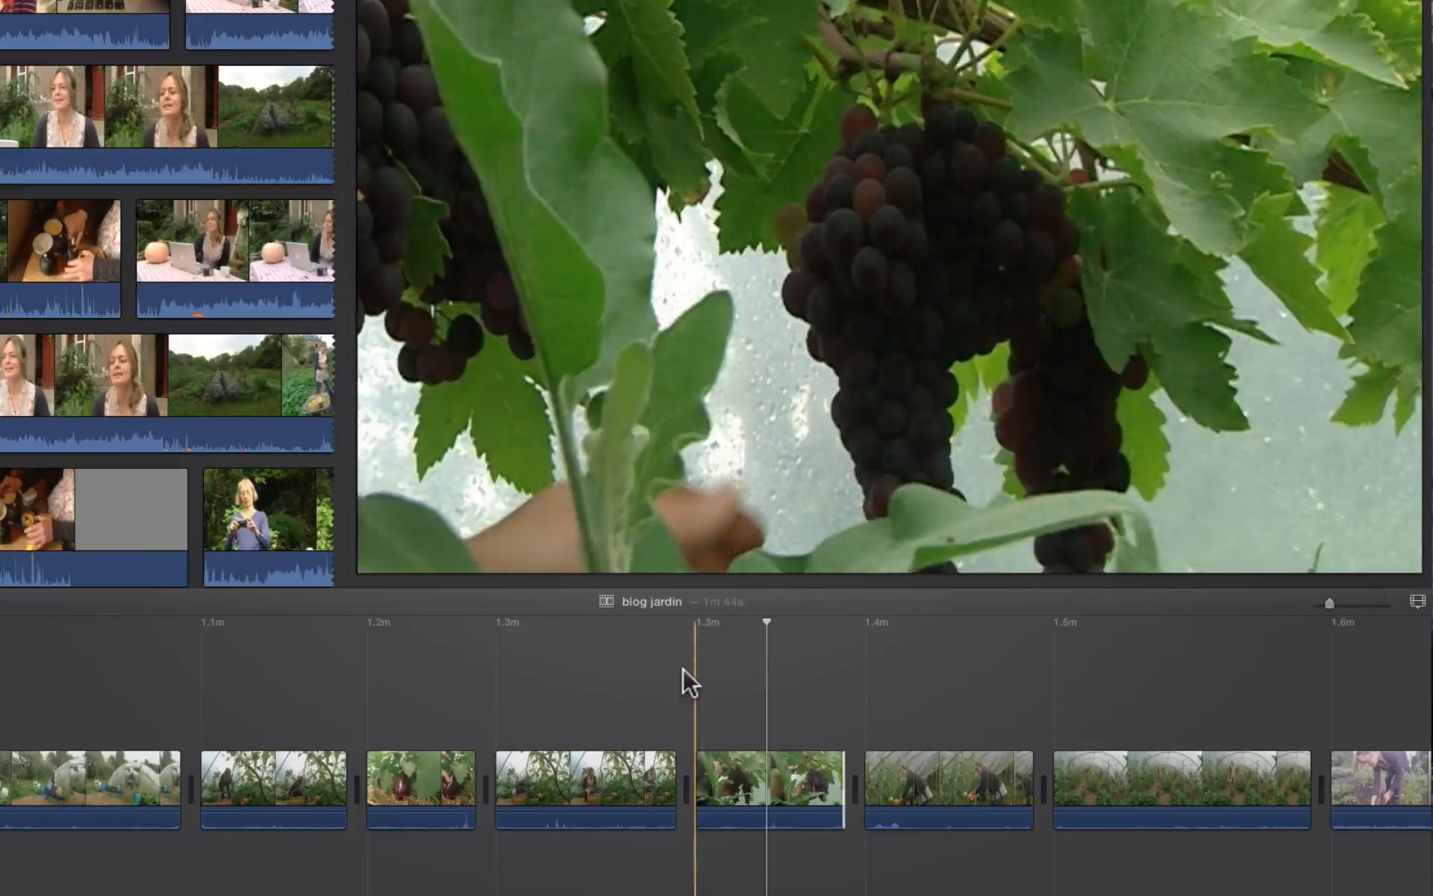
scroll(660, 677, left, 3)
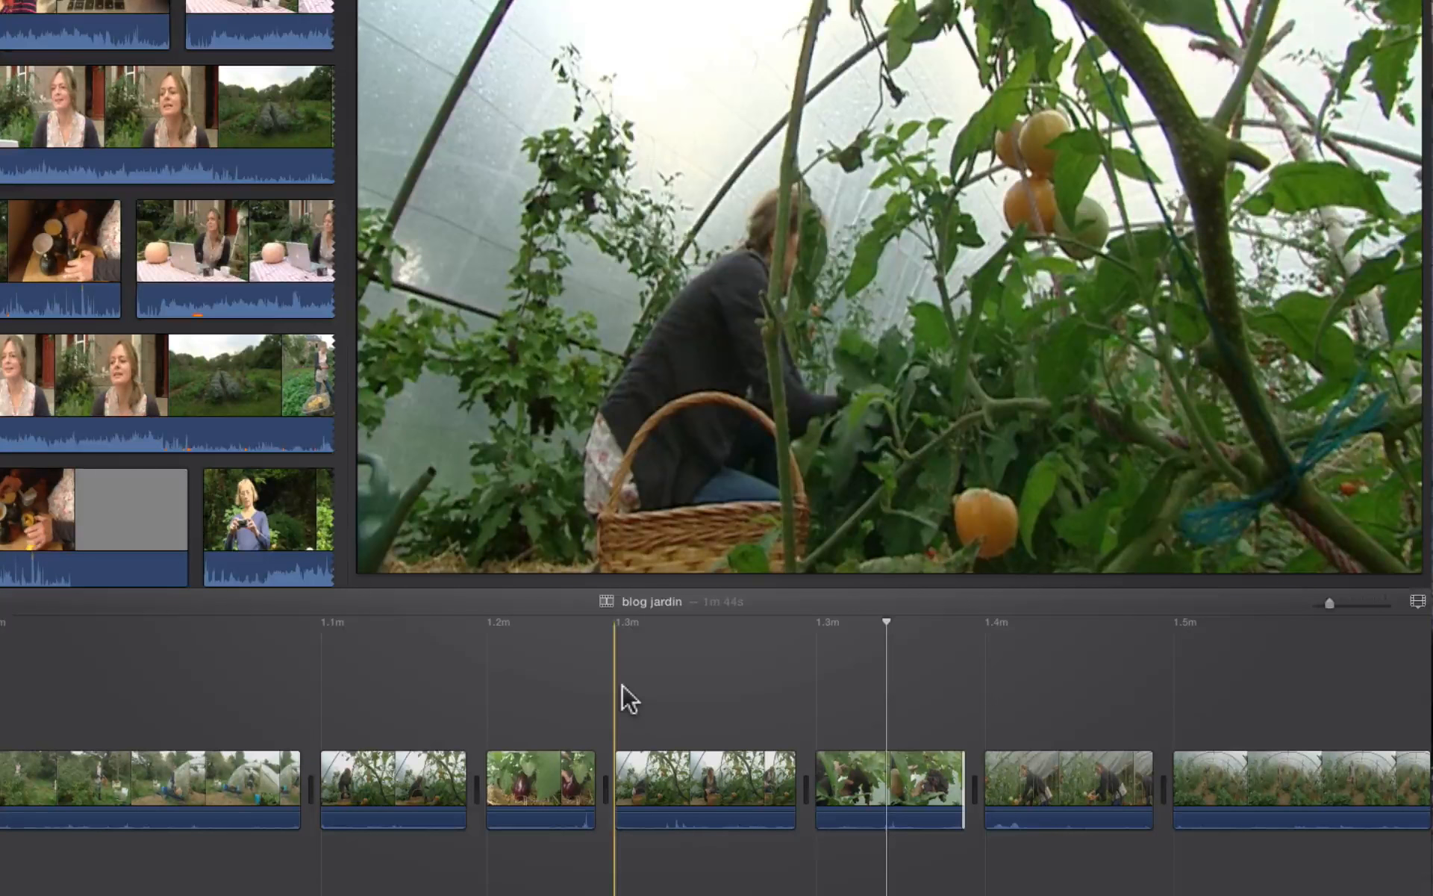
Return to the movie's opening and play from the laptop clip at 6.3 s across the cut into the pumpkin-table interview clip.
scroll(618, 687, left, 5)
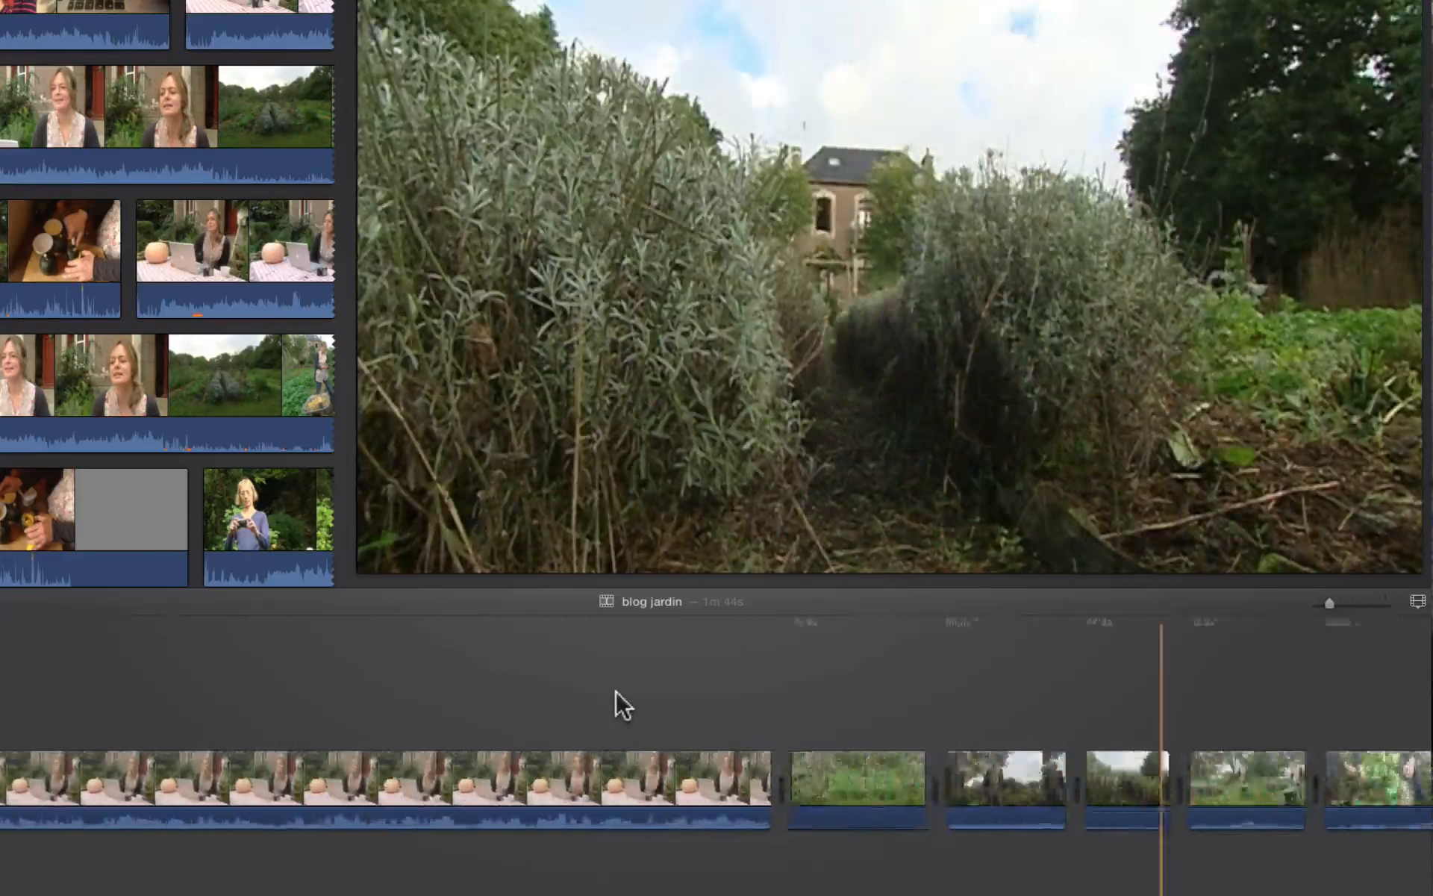
scroll(615, 690, left, 10)
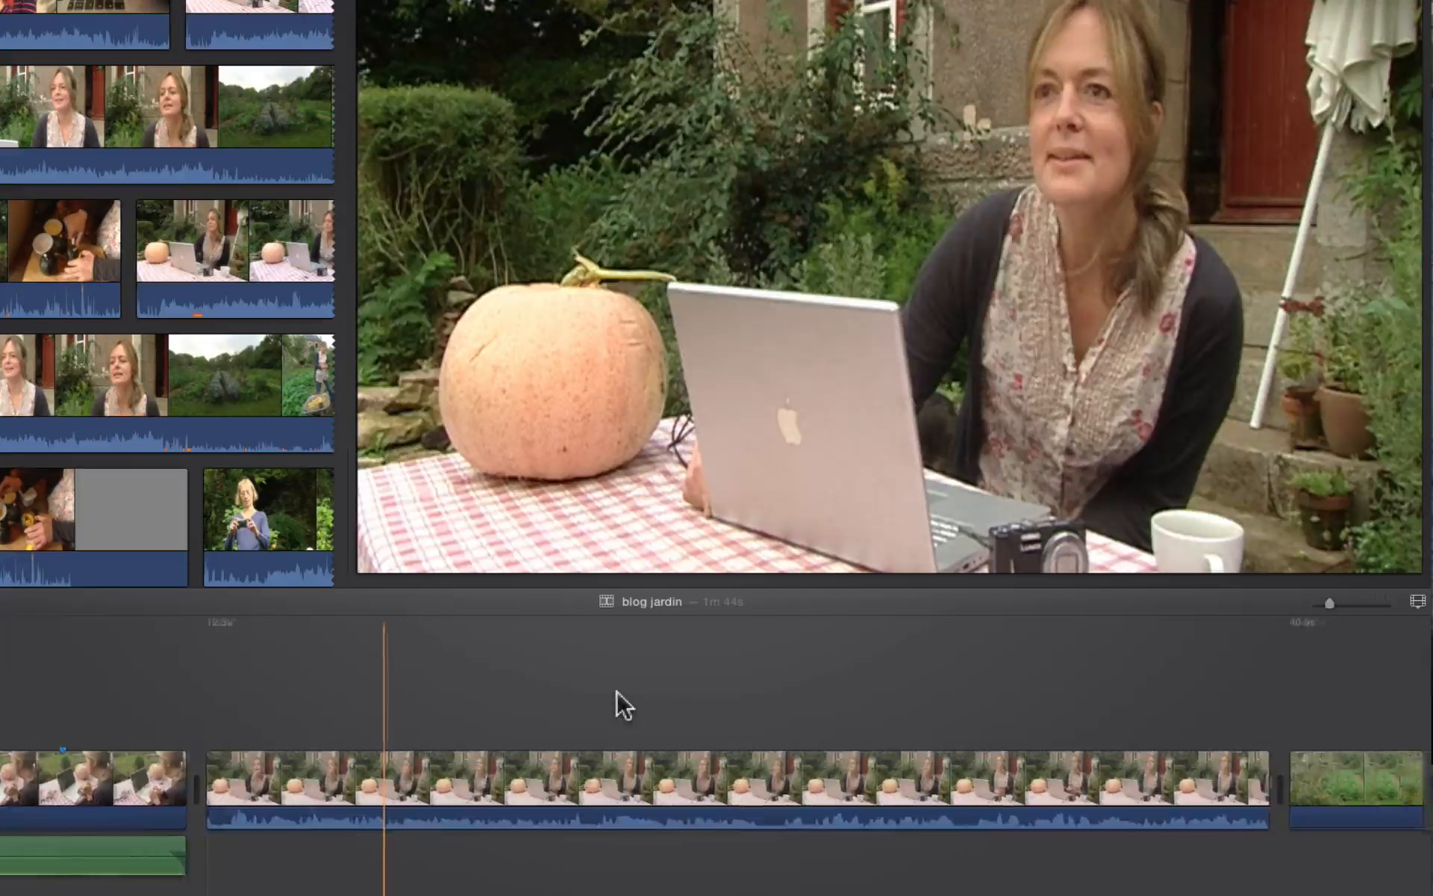
scroll(602, 693, left, 6)
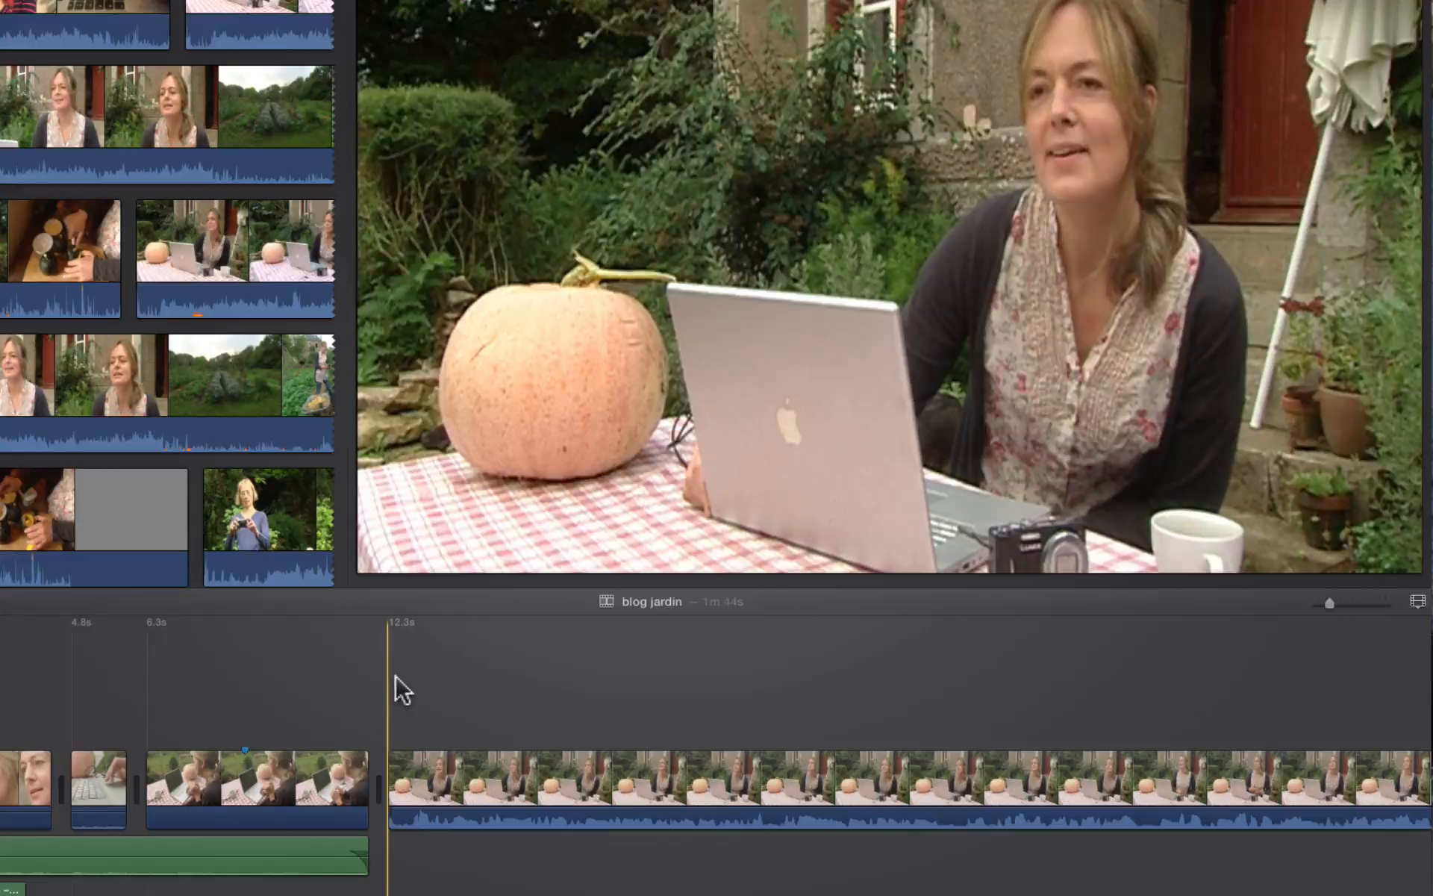
scroll(166, 637, left, 2)
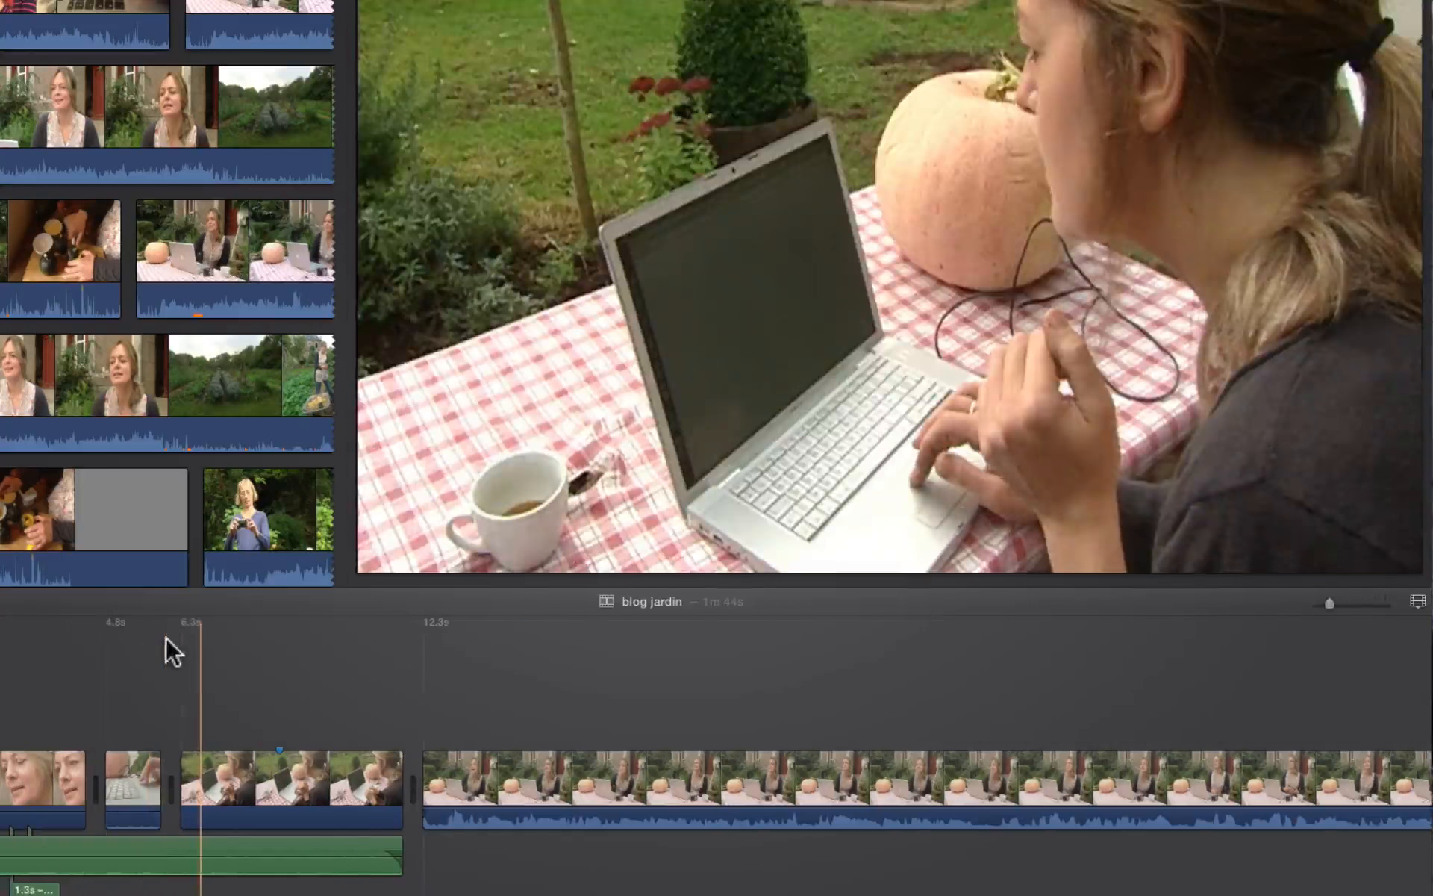
key(space)
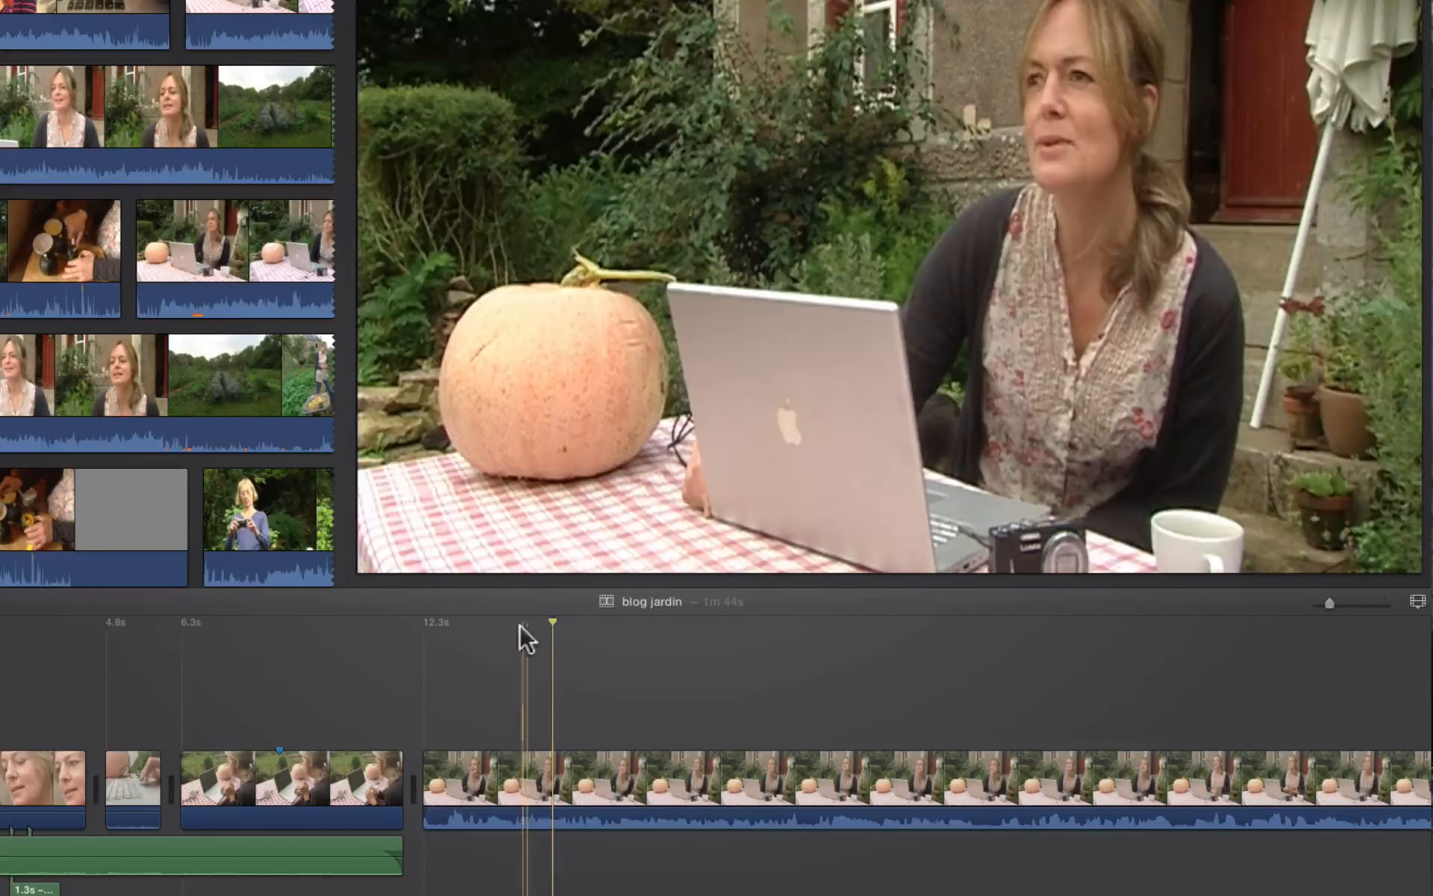
Locate the new starting point by playback, trim the start of the pumpkin-table interview clip to it, and play across the cut.
click(527, 625)
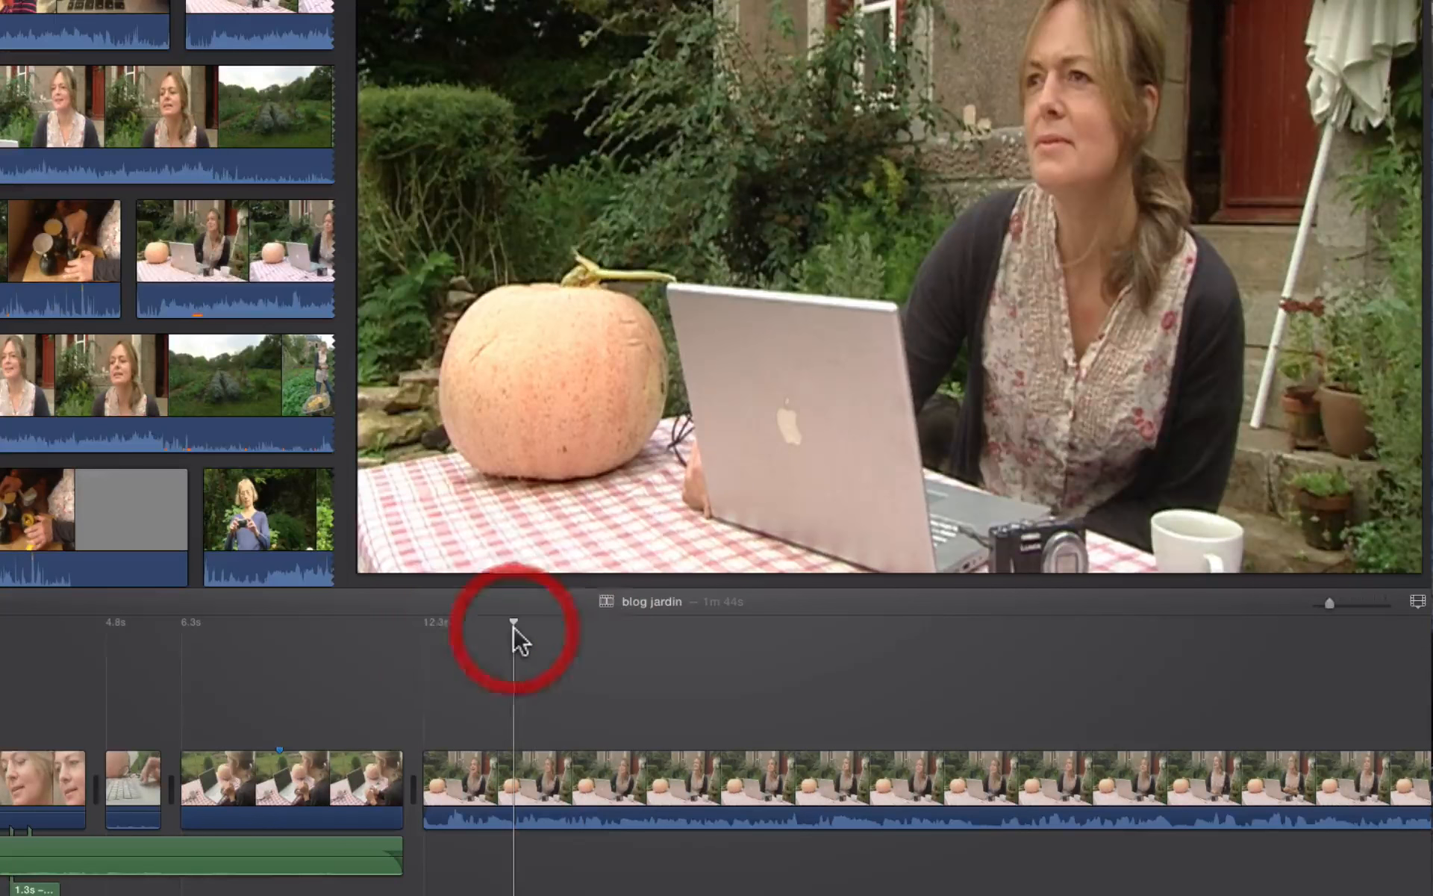
key(space)
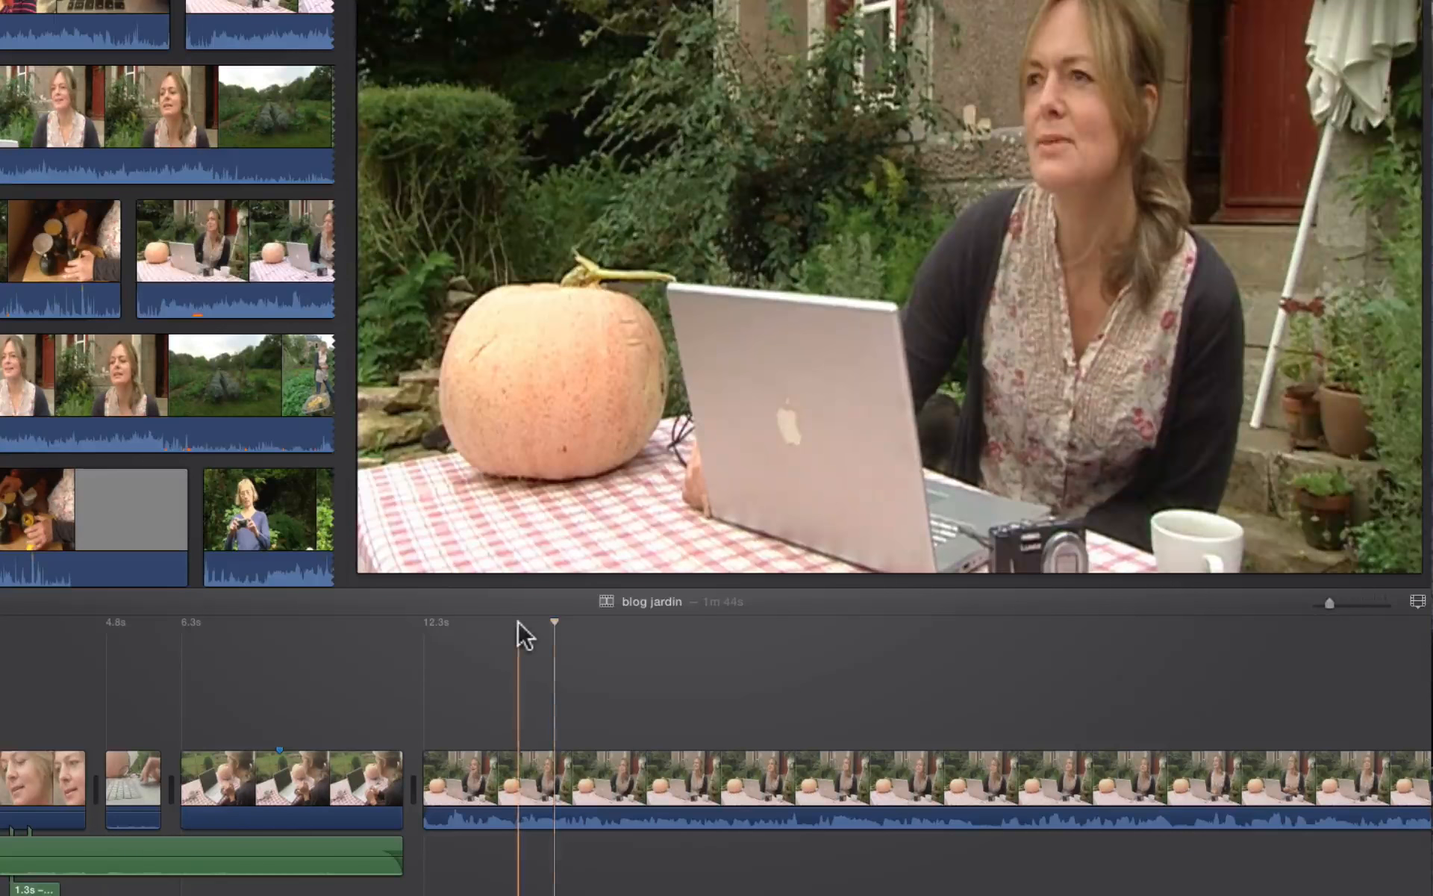
click(513, 625)
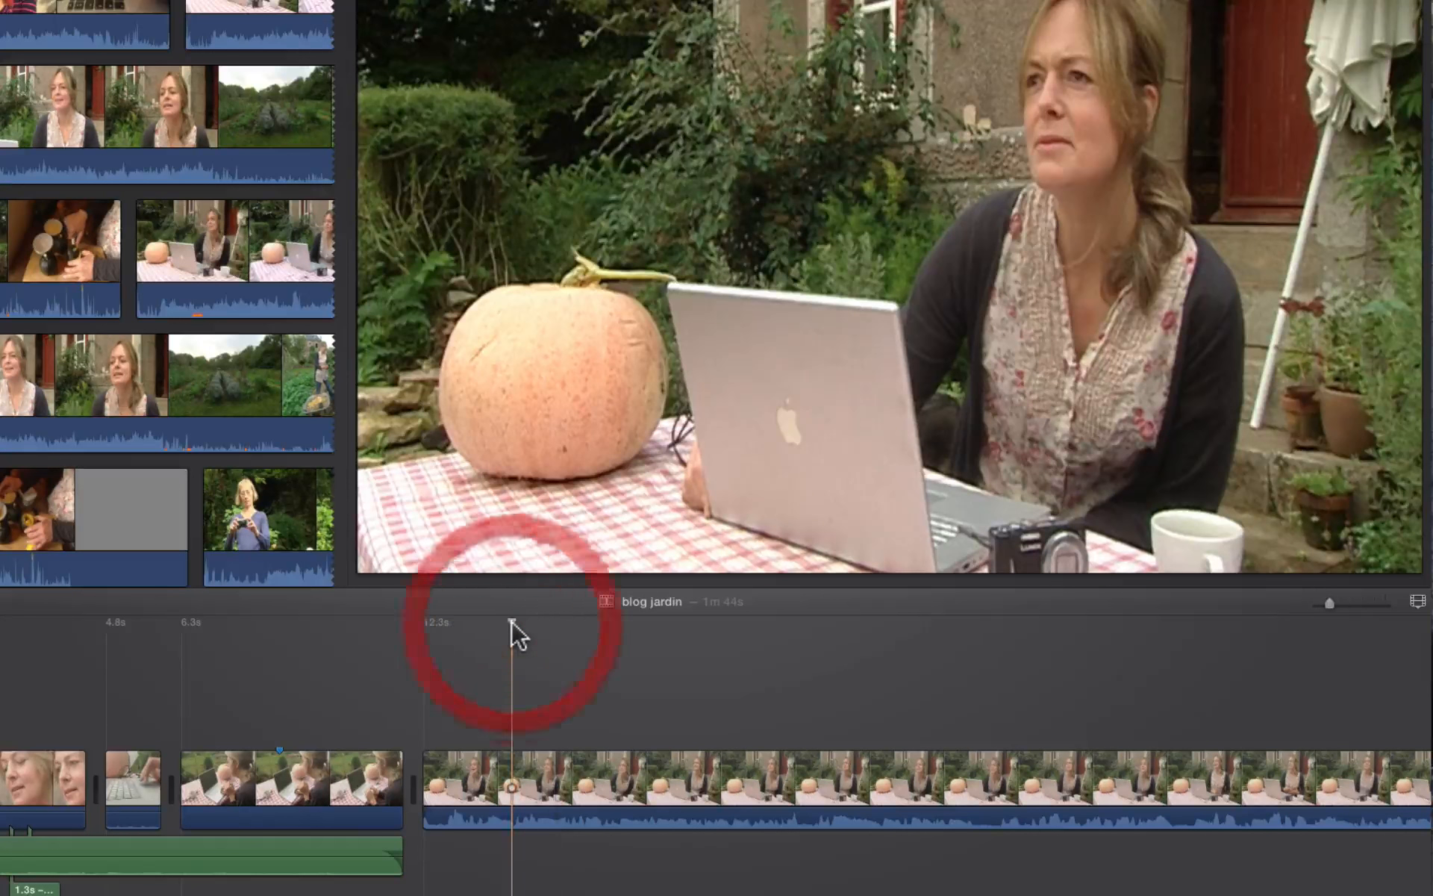
drag(423, 771, 512, 769)
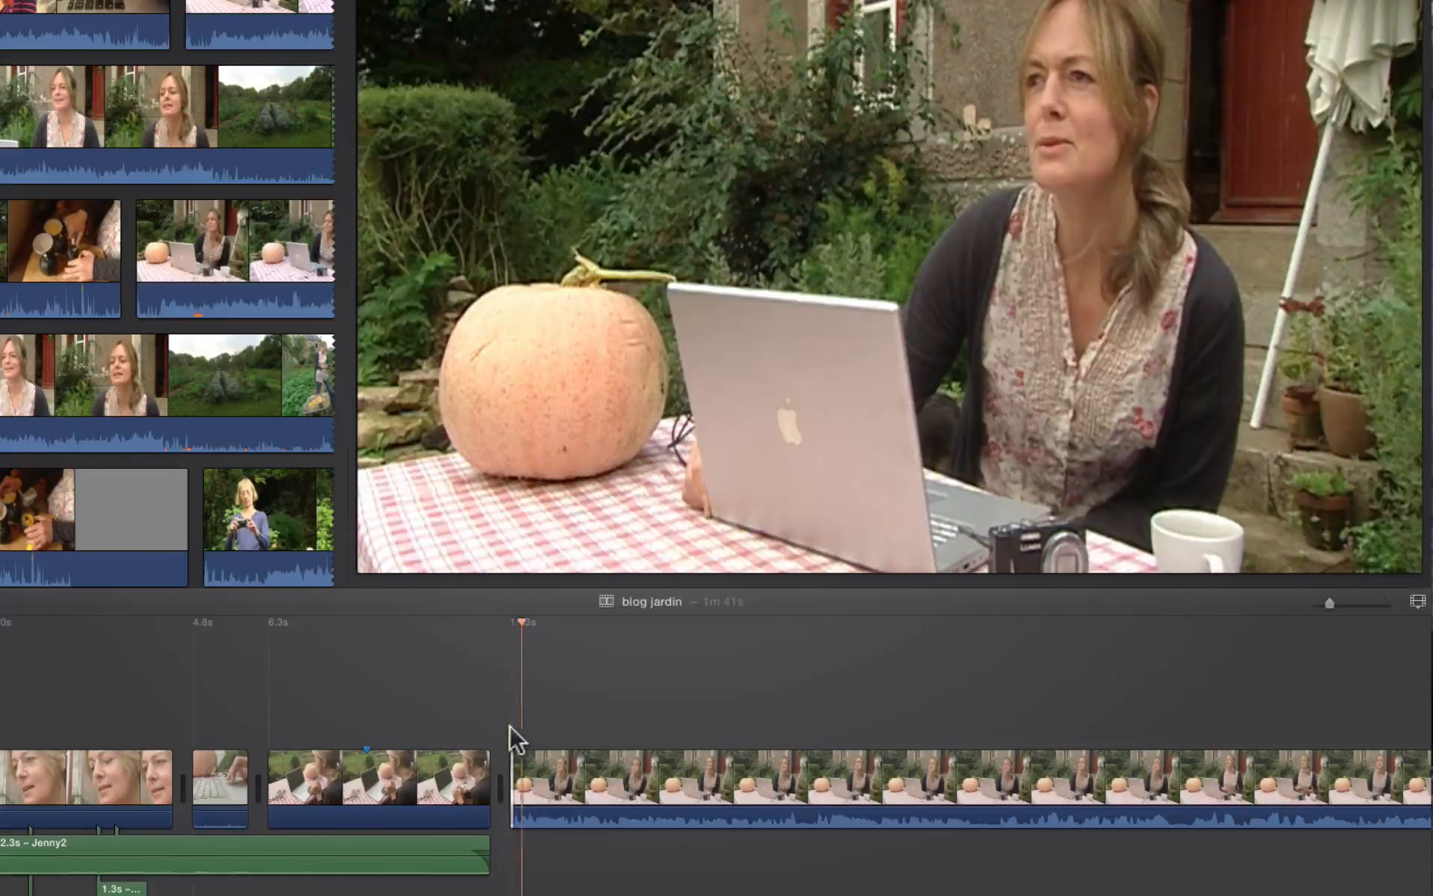
key(space)
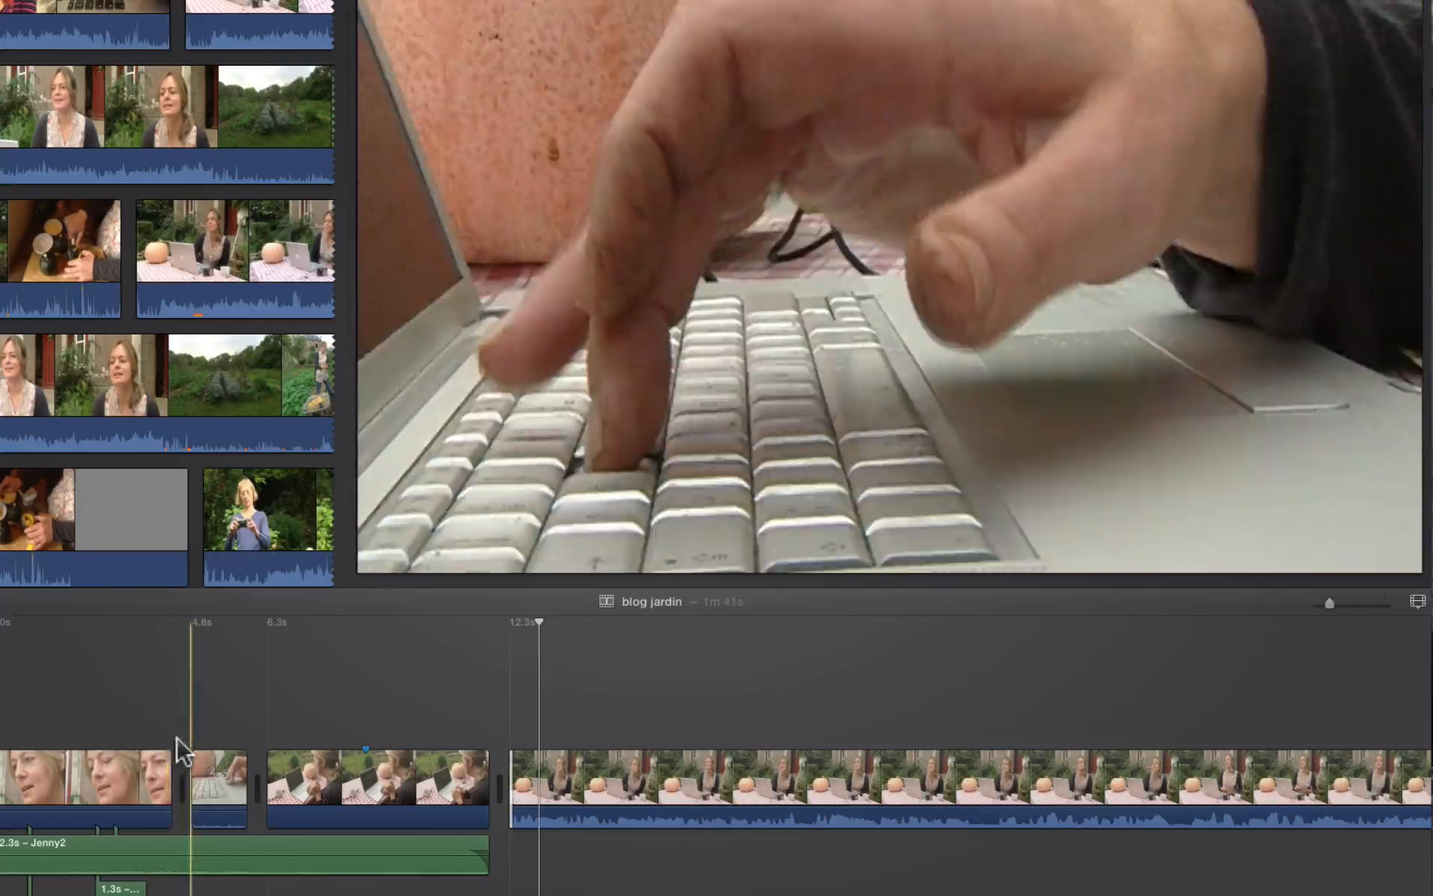
key(space)
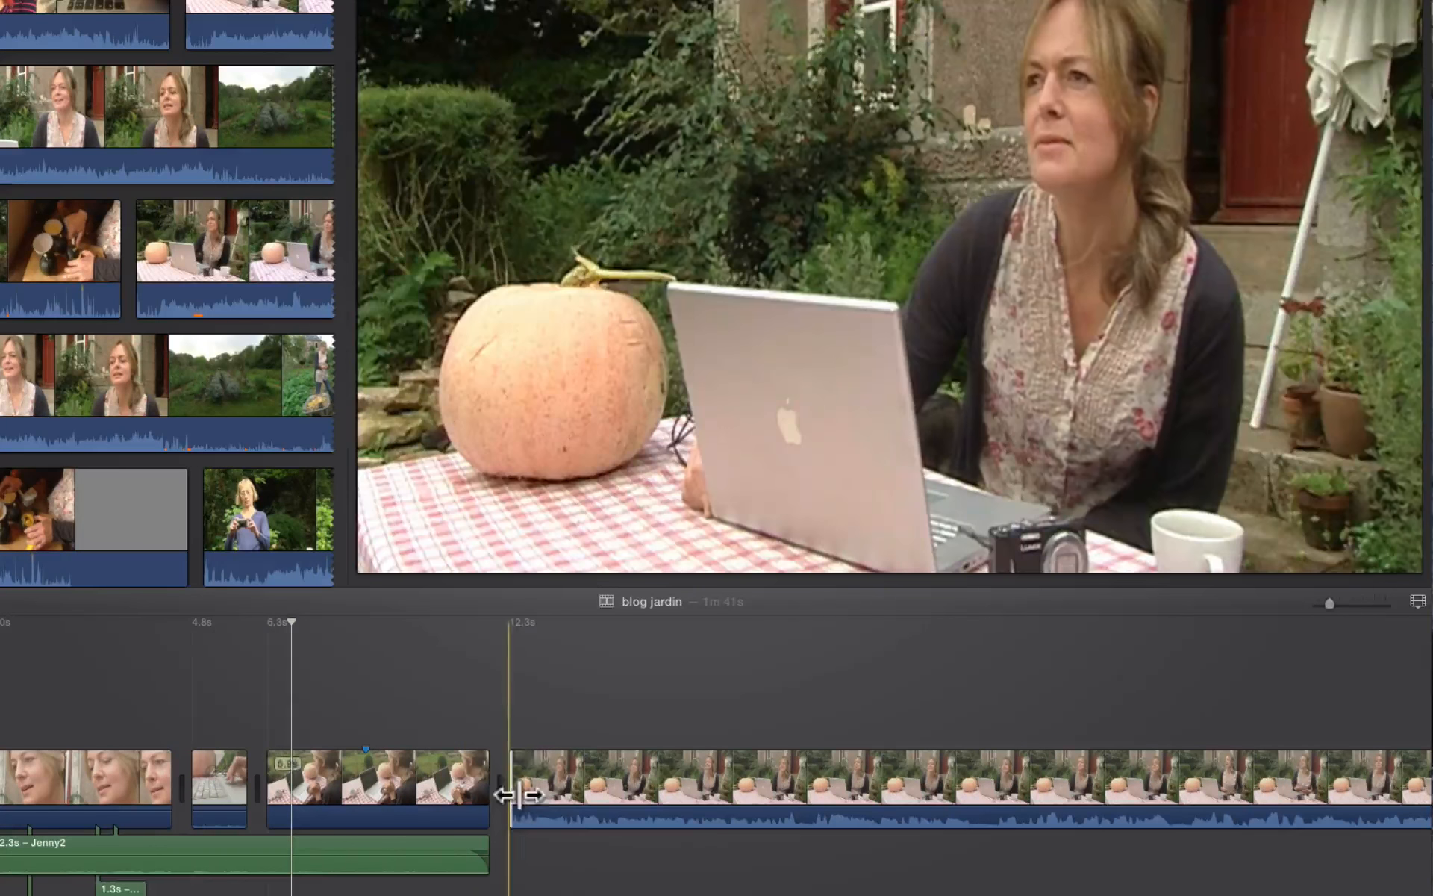
In the precision editor at the 12.3 s cut, trim about 8 s off the interview clip's start and extend its audio back under the opening close-up.
double_click(513, 783)
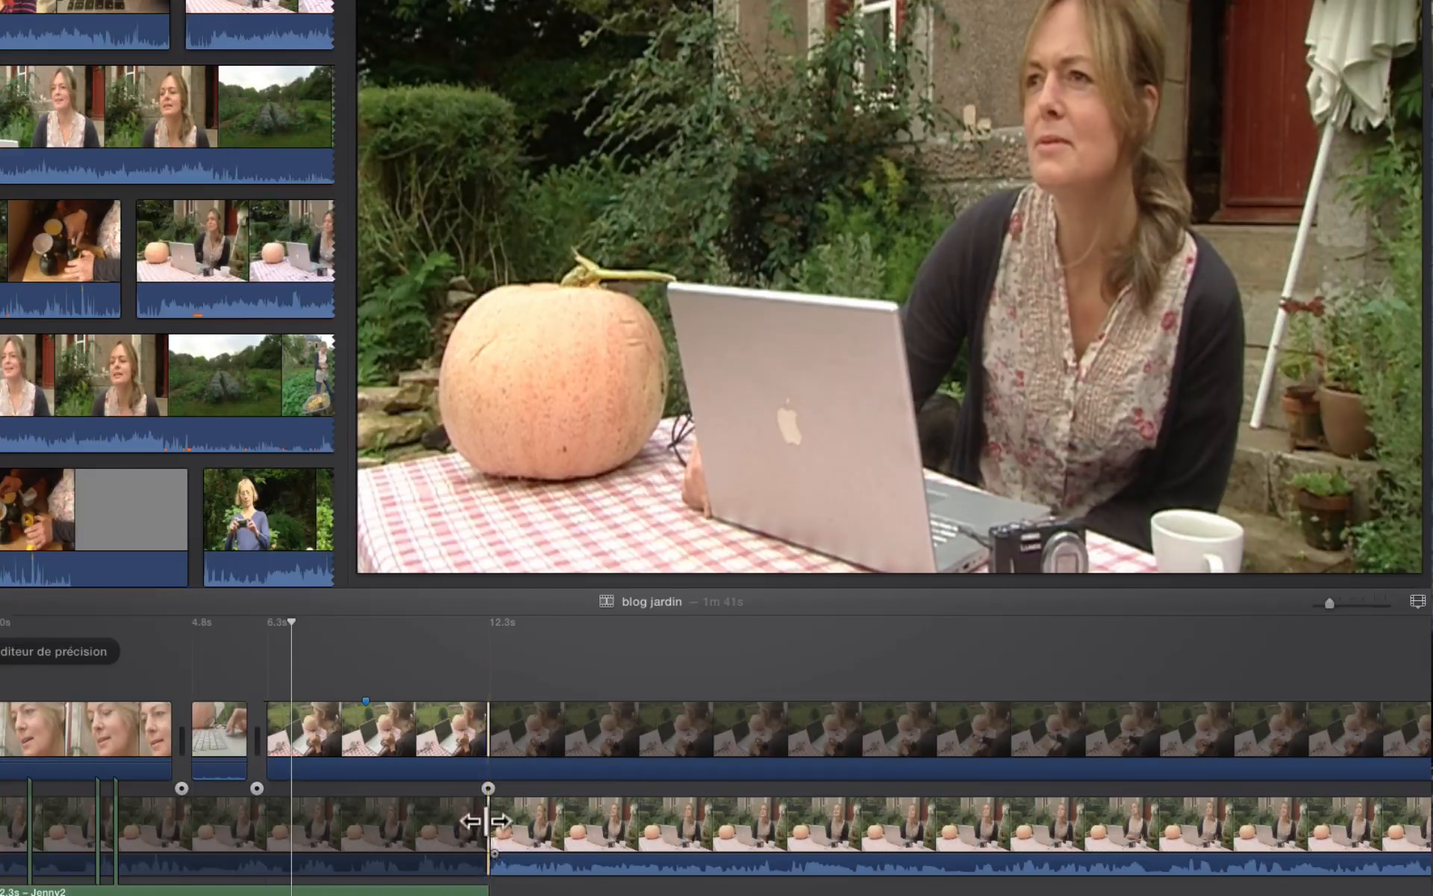
drag(488, 816, 816, 837)
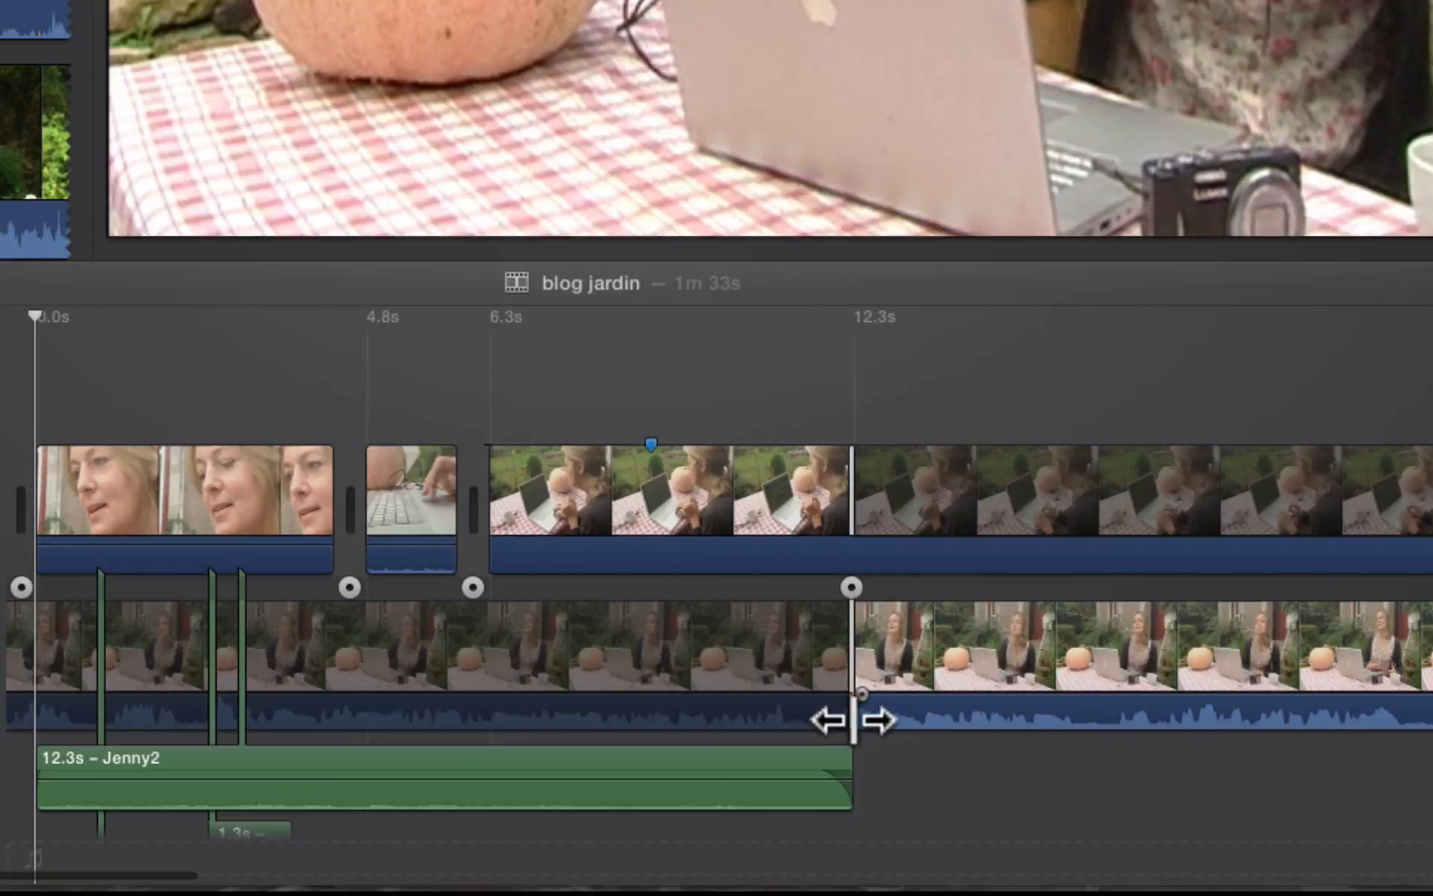
drag(853, 719, 318, 709)
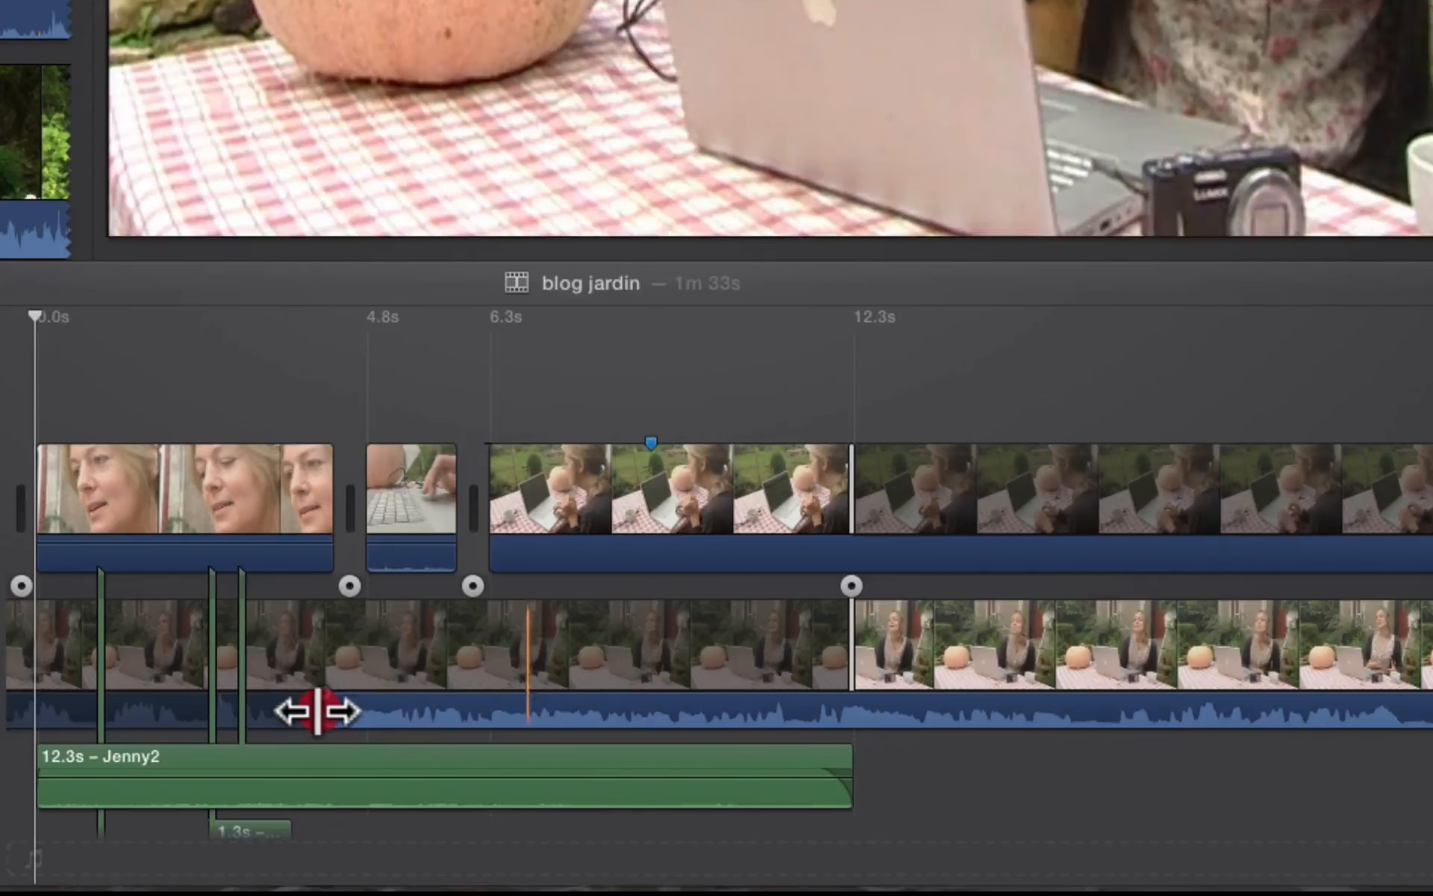
drag(317, 711, 263, 718)
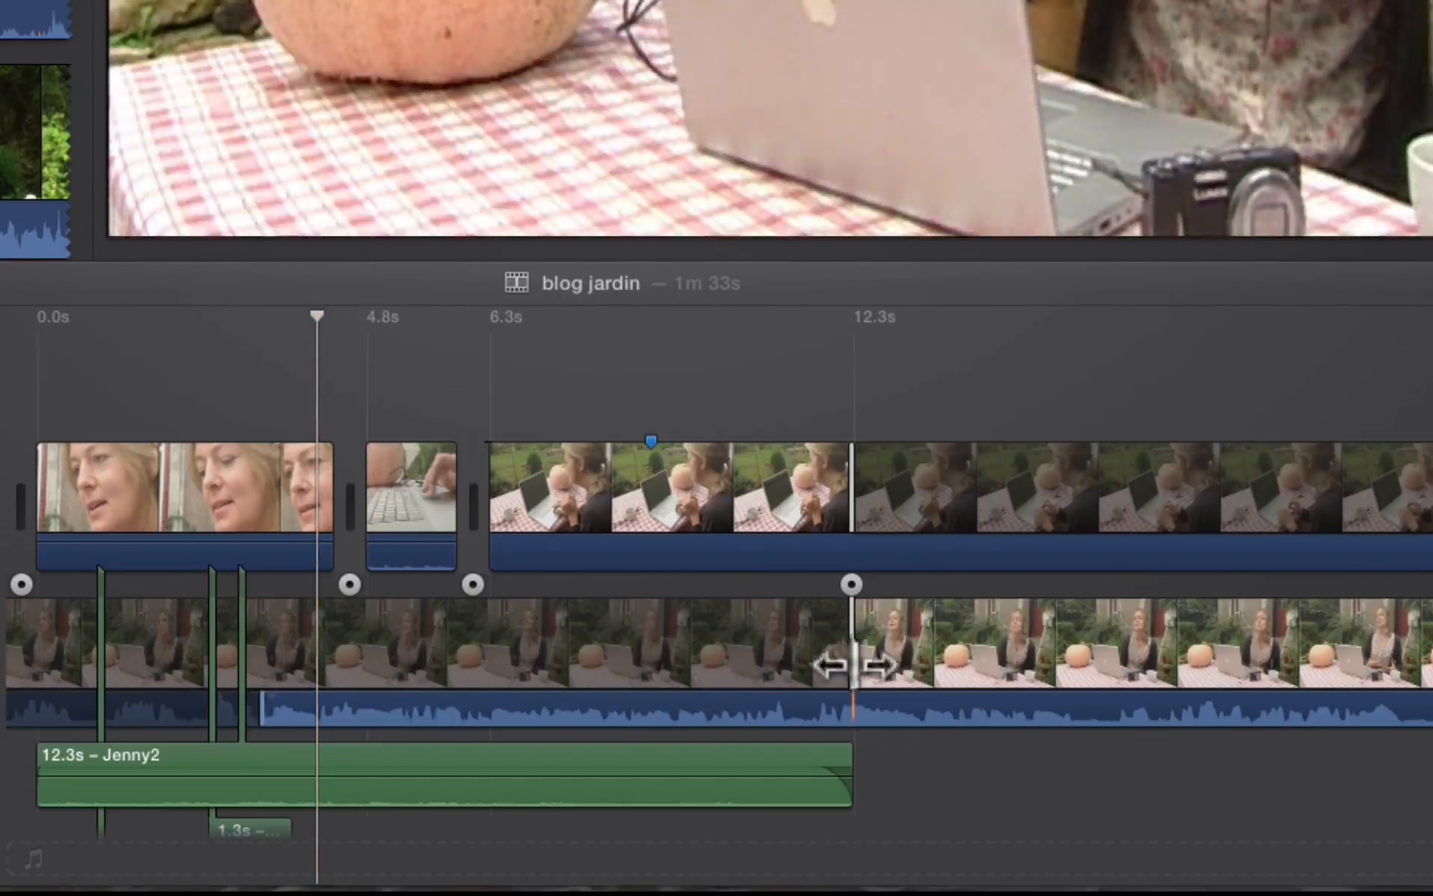
drag(849, 649, 771, 651)
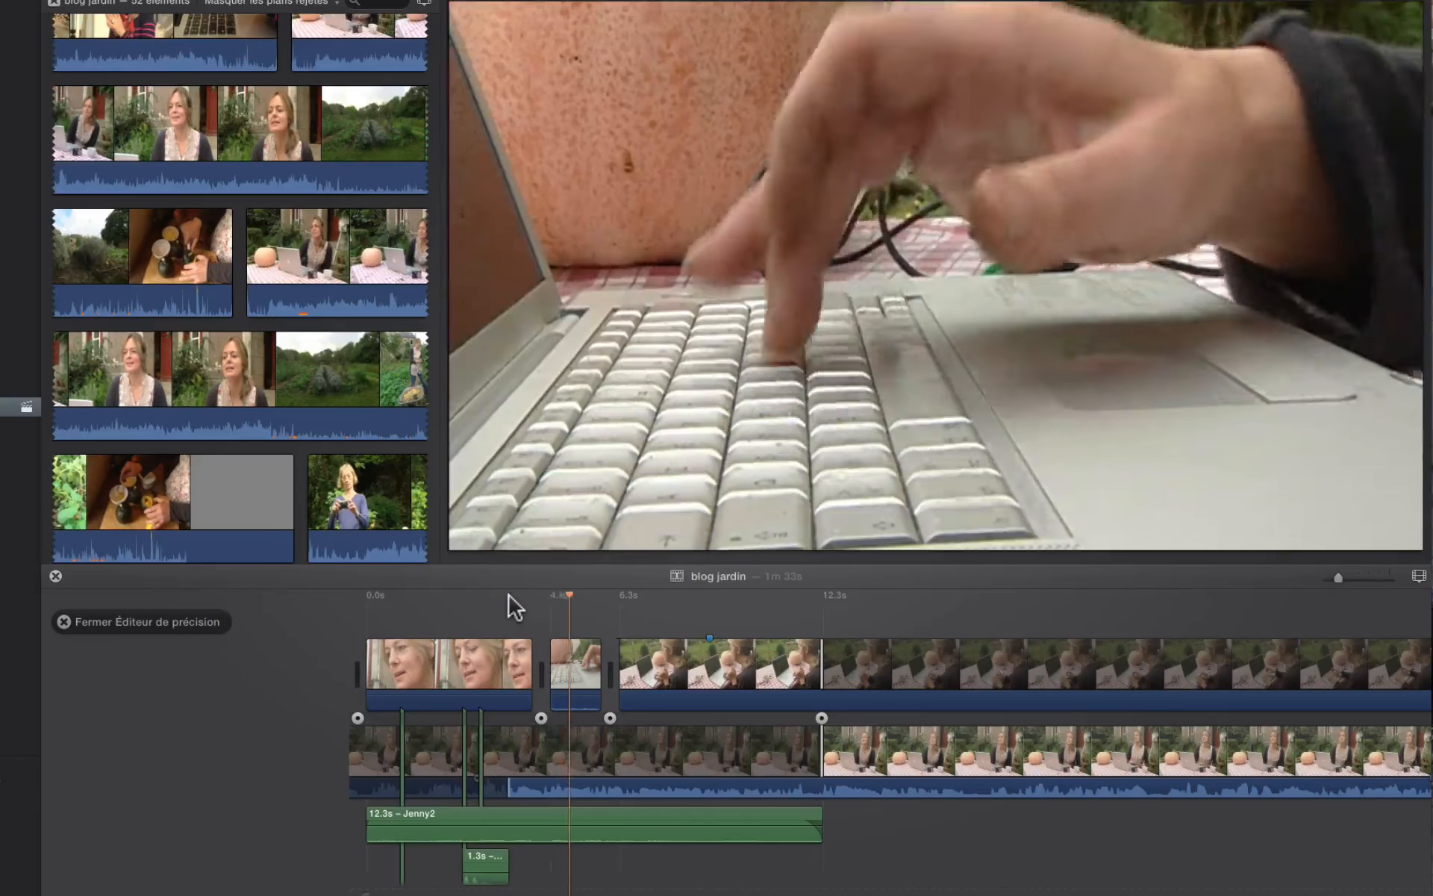
Play the opening with the overlapping interview audio, close the precision editor, and play again from the close-up clip.
key(space)
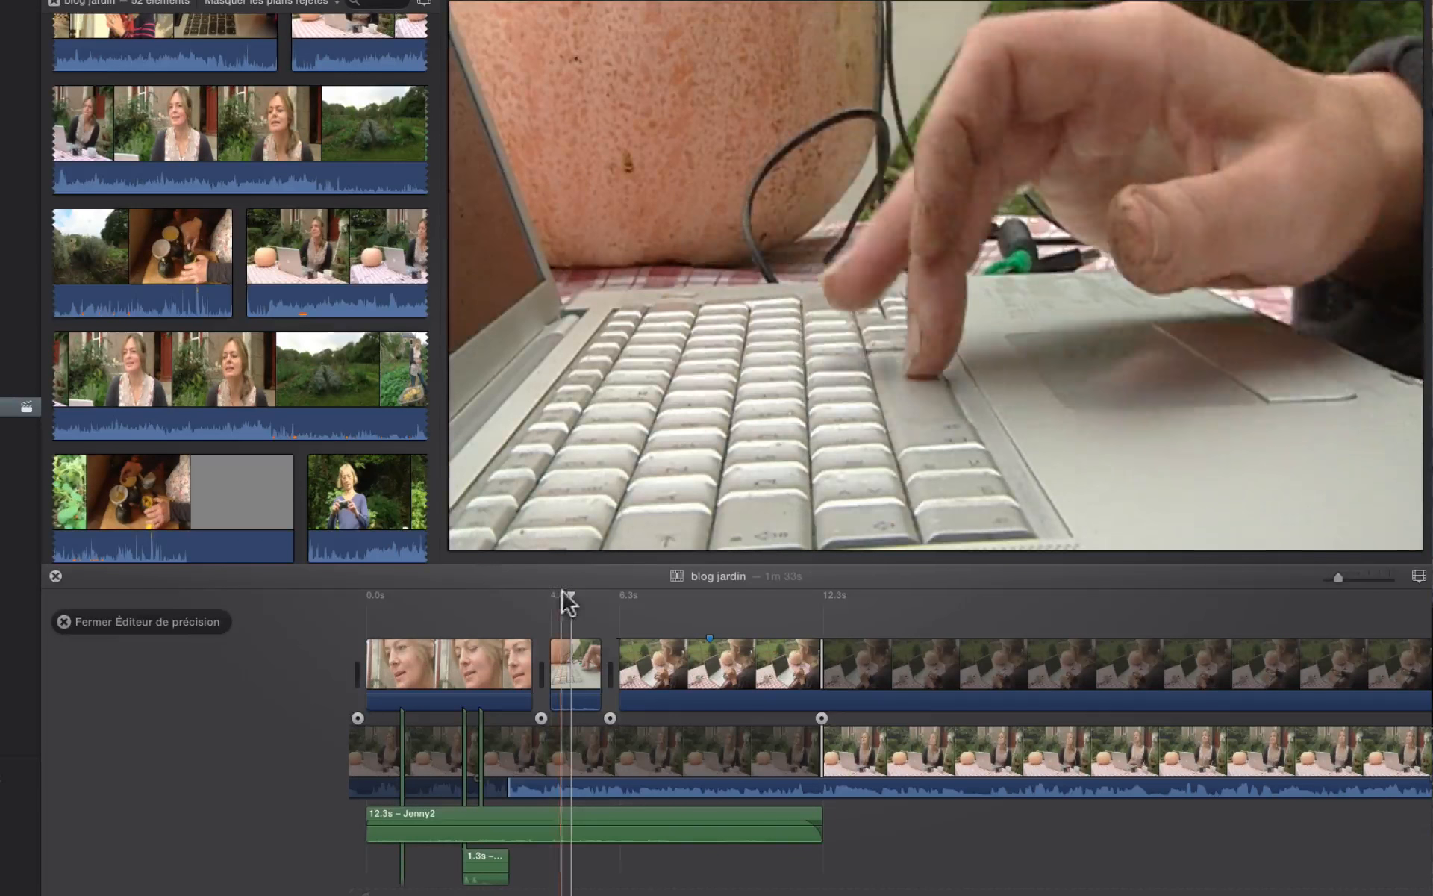
click(472, 594)
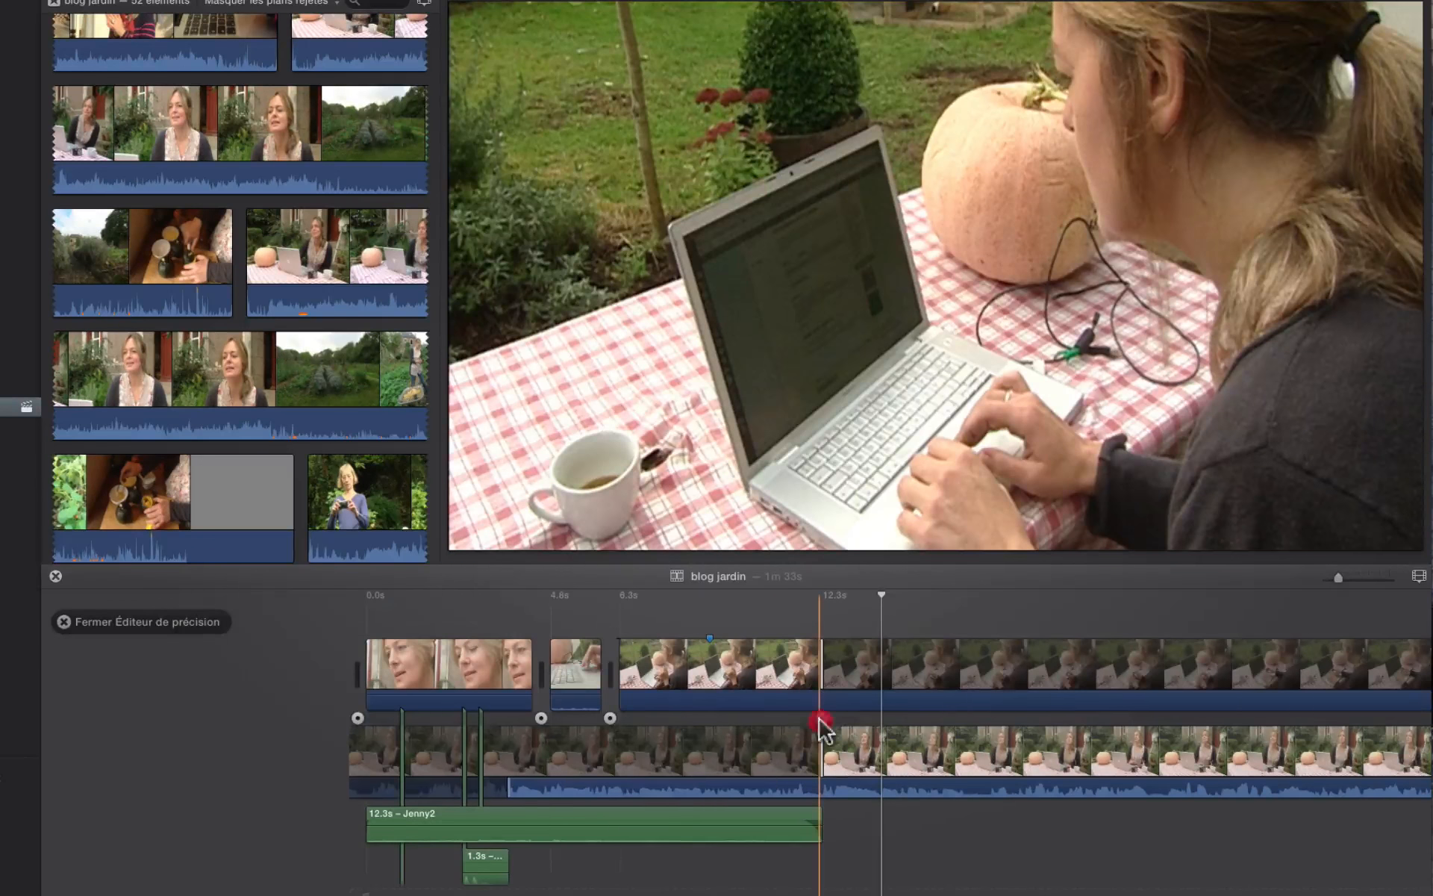
click(821, 725)
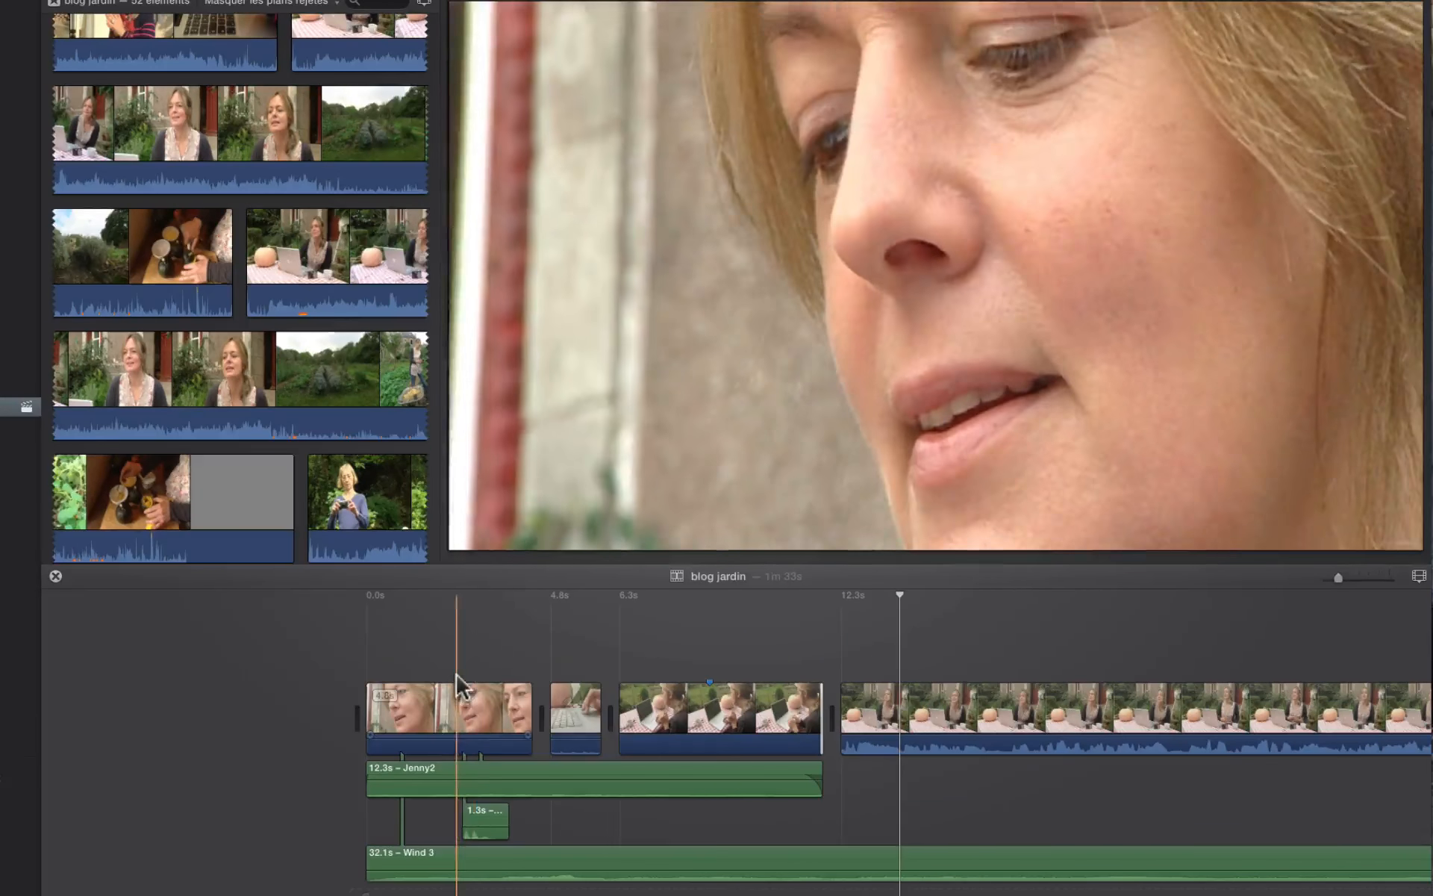
click(449, 627)
key(space)
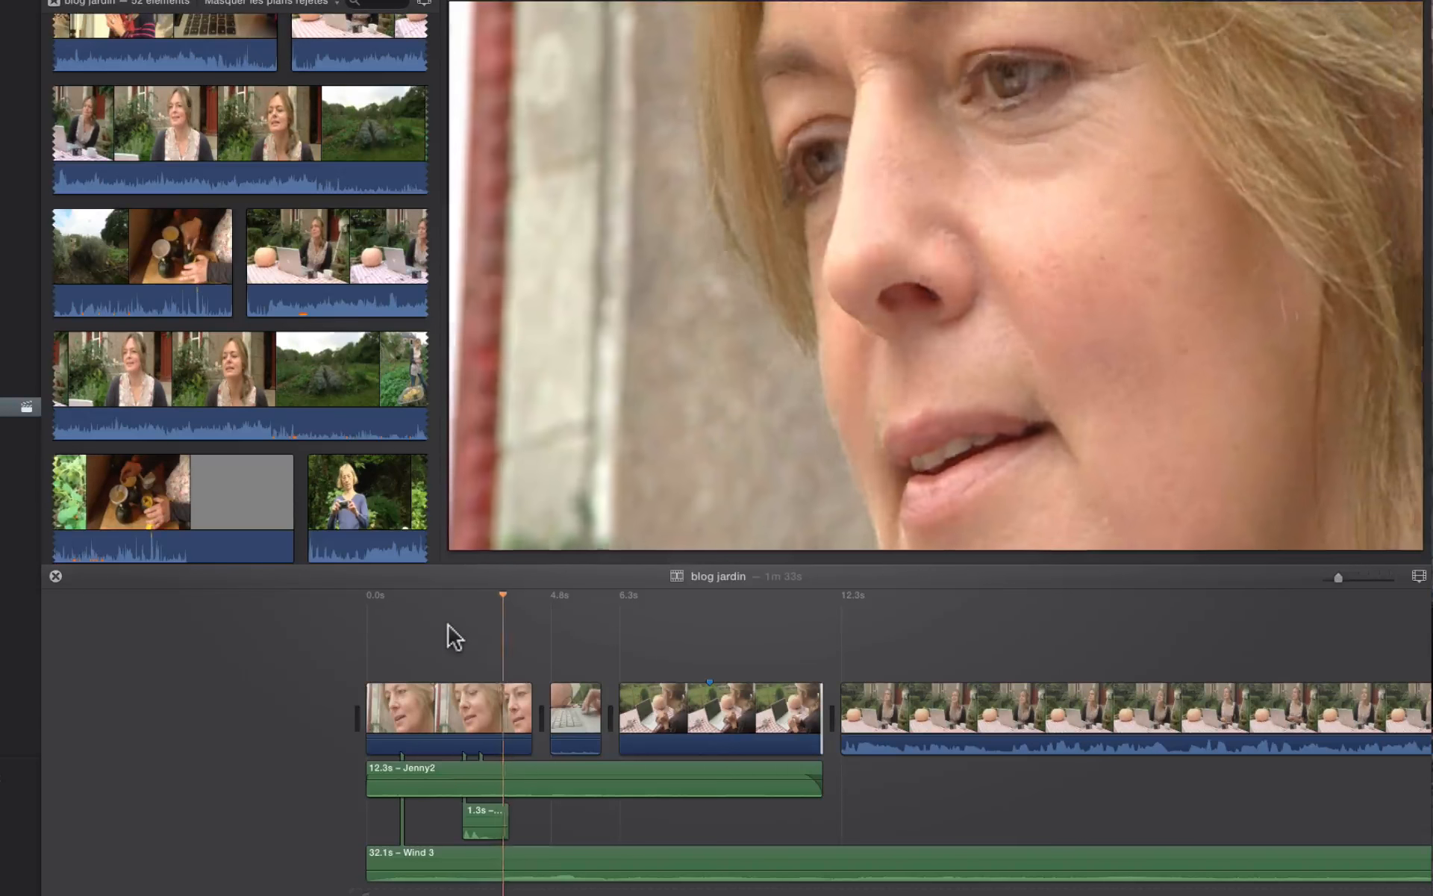